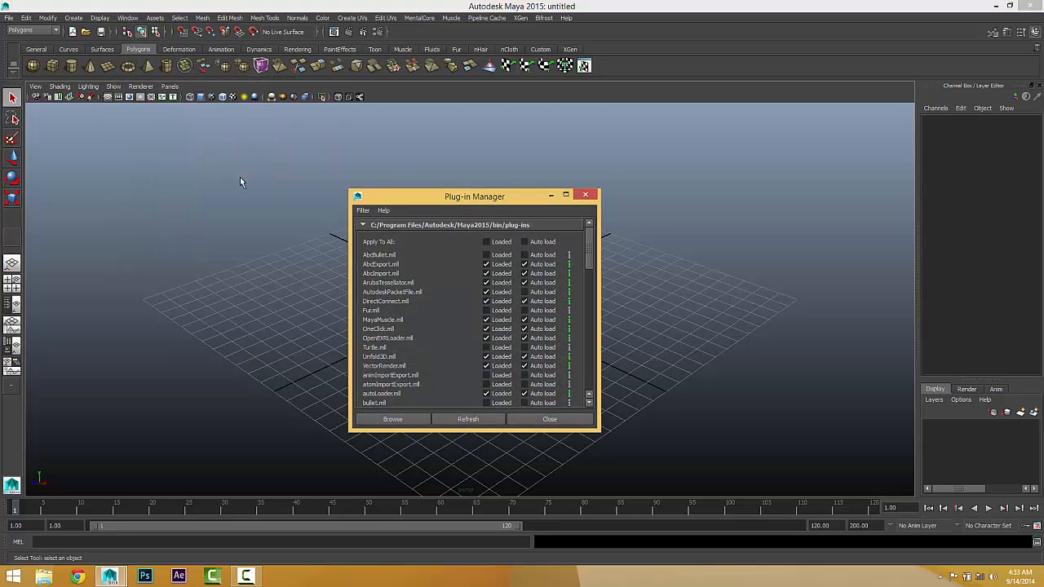
# Step: Reload the xgenMR.py and xgenToolkit.mll plug-ins with auto load enabled, and close the Plug-in Manager
pyautogui.moveTo(478, 195); pyautogui.dragTo(265, 77)
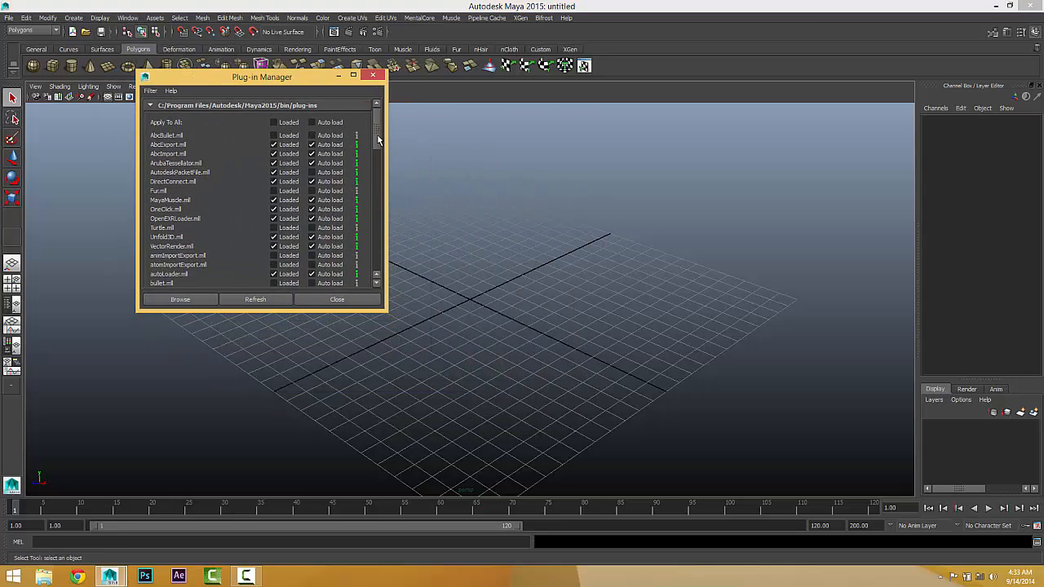
pyautogui.moveTo(379, 141); pyautogui.dragTo(381, 273)
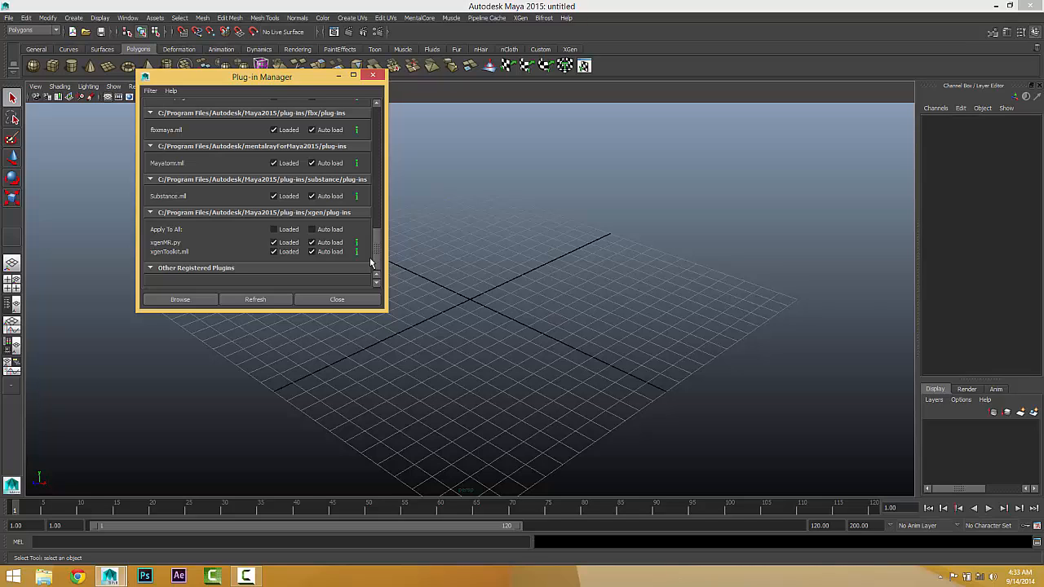
pyautogui.click(284, 234)
pyautogui.click(312, 231)
pyautogui.click(275, 242)
pyautogui.click(275, 251)
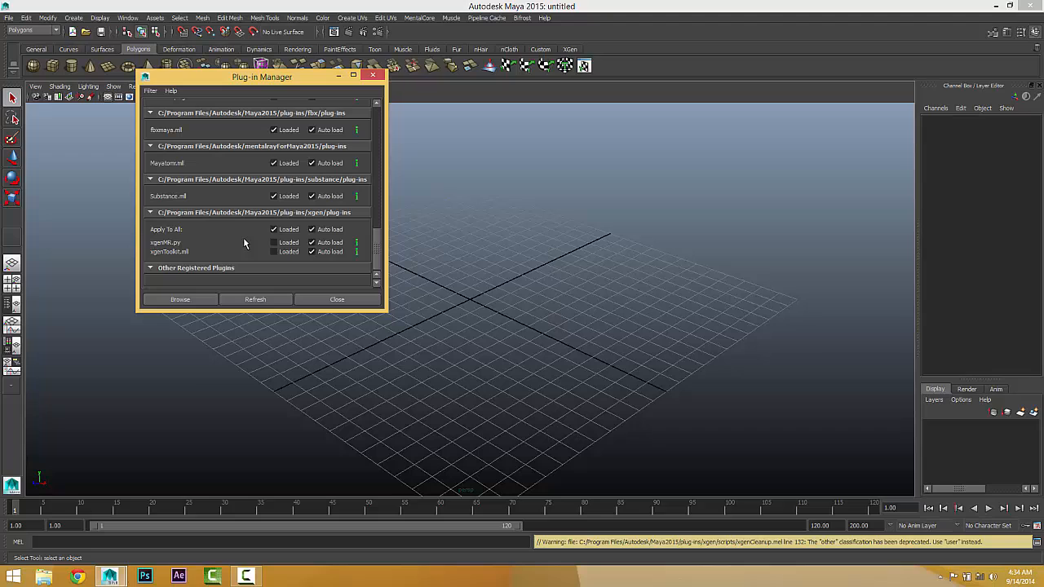
pyautogui.click(283, 243)
pyautogui.click(275, 251)
pyautogui.click(330, 300)
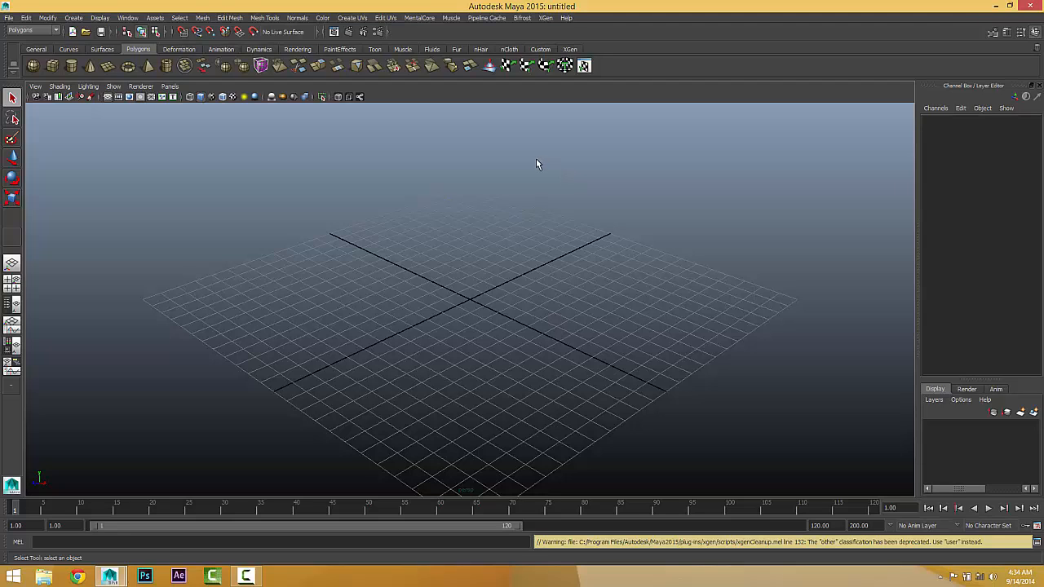
# Step: Open the XGen window and undock it as a floating window over the viewport
pyautogui.click(545, 18)
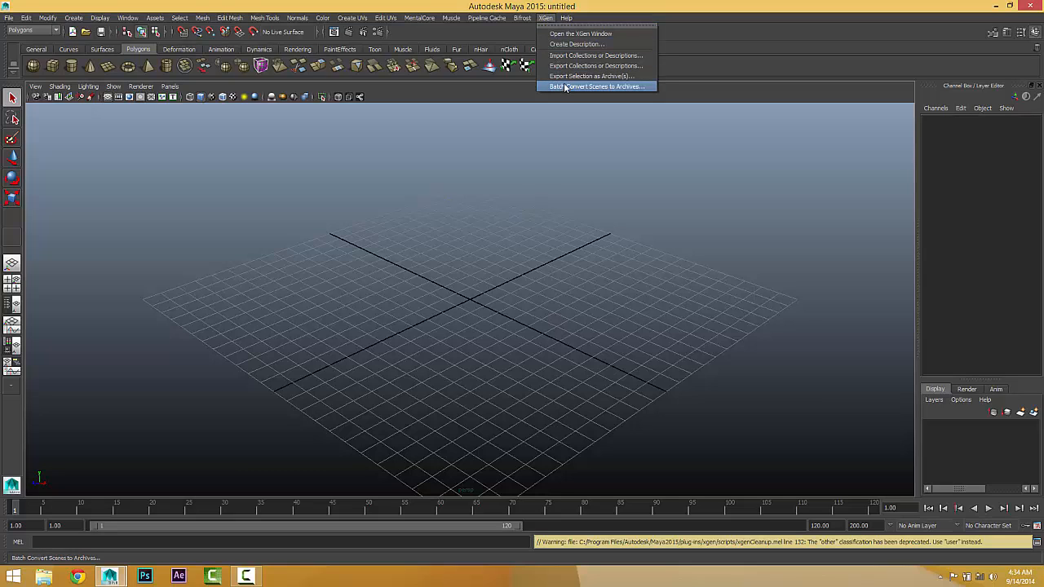
pyautogui.moveTo(451, 18)
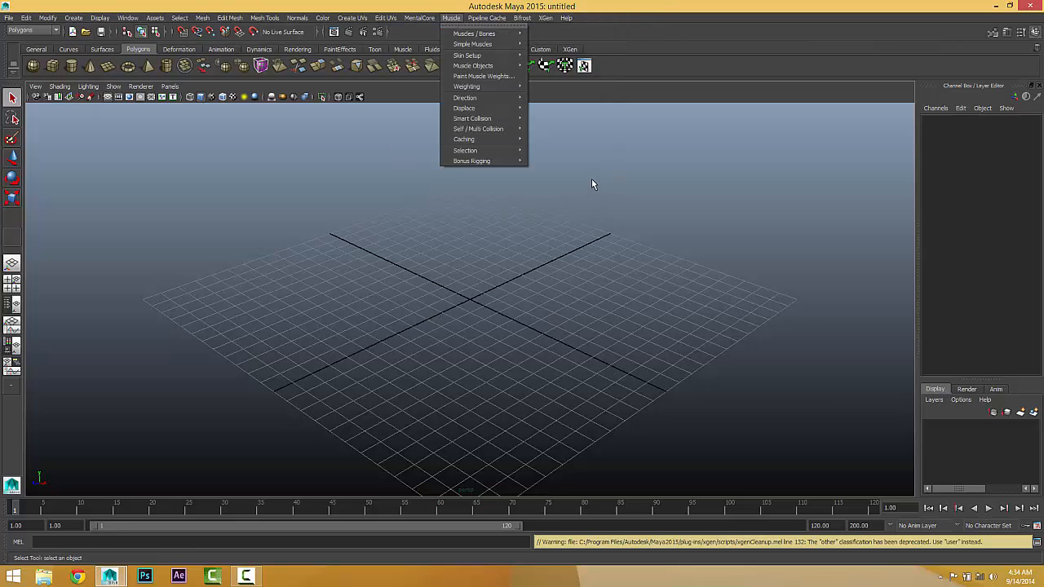
pyautogui.moveTo(545, 18)
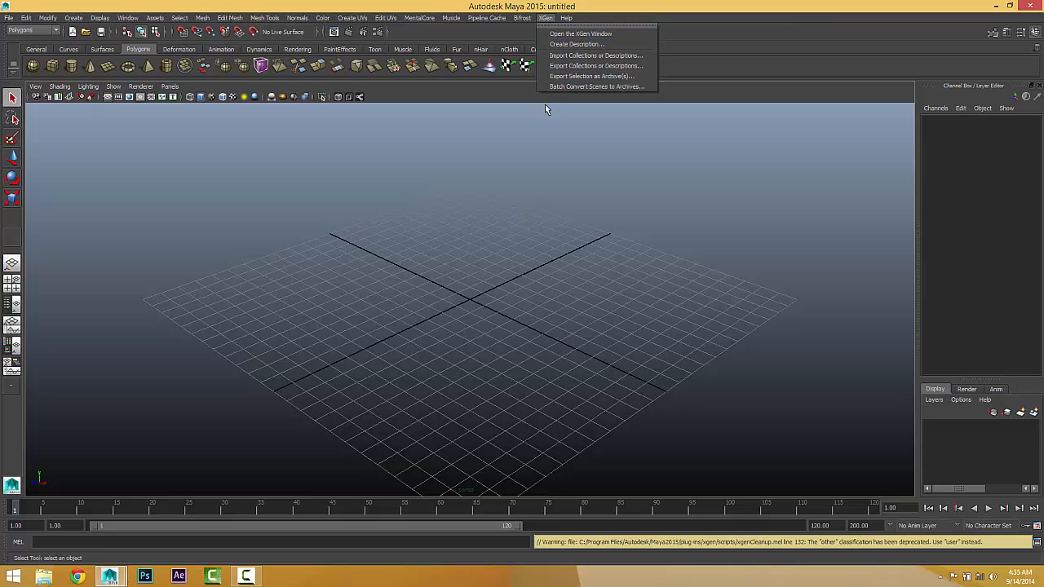
pyautogui.click(580, 33)
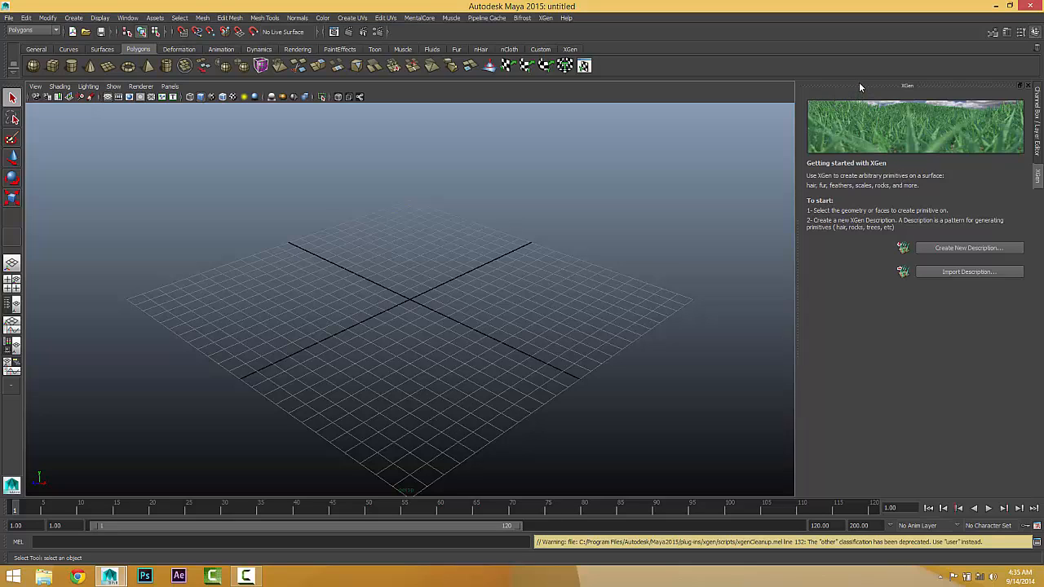
pyautogui.moveTo(859, 82); pyautogui.dragTo(316, 42)
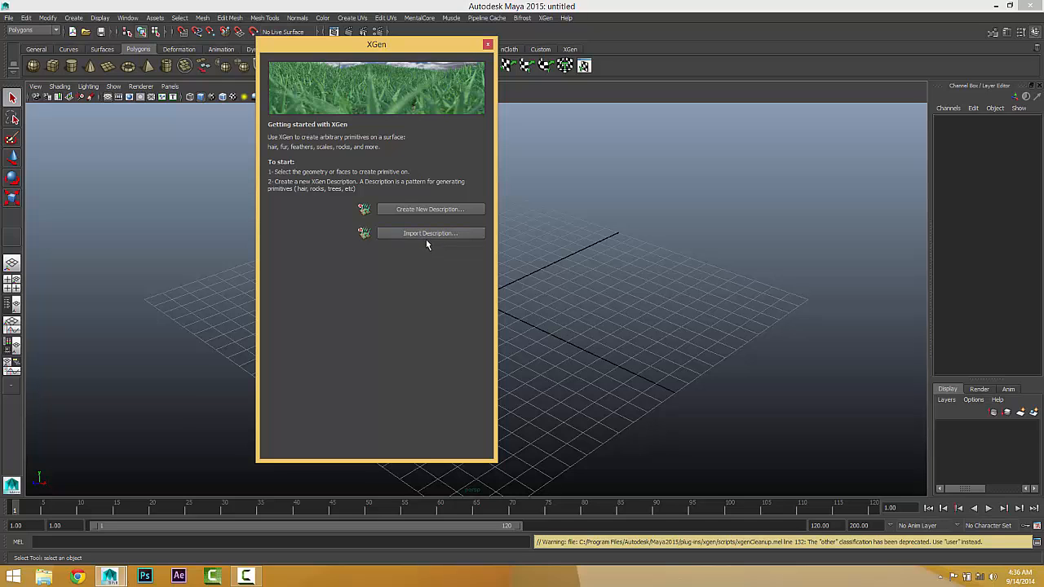
pyautogui.click(379, 44)
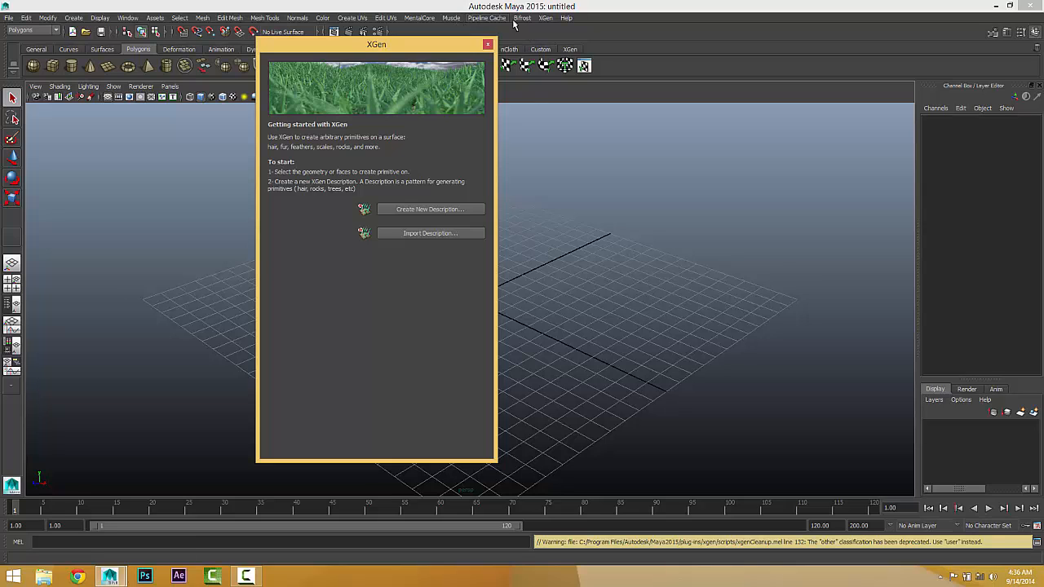
# Step: Try to create a new XGen description with no surface selected
pyautogui.click(545, 18)
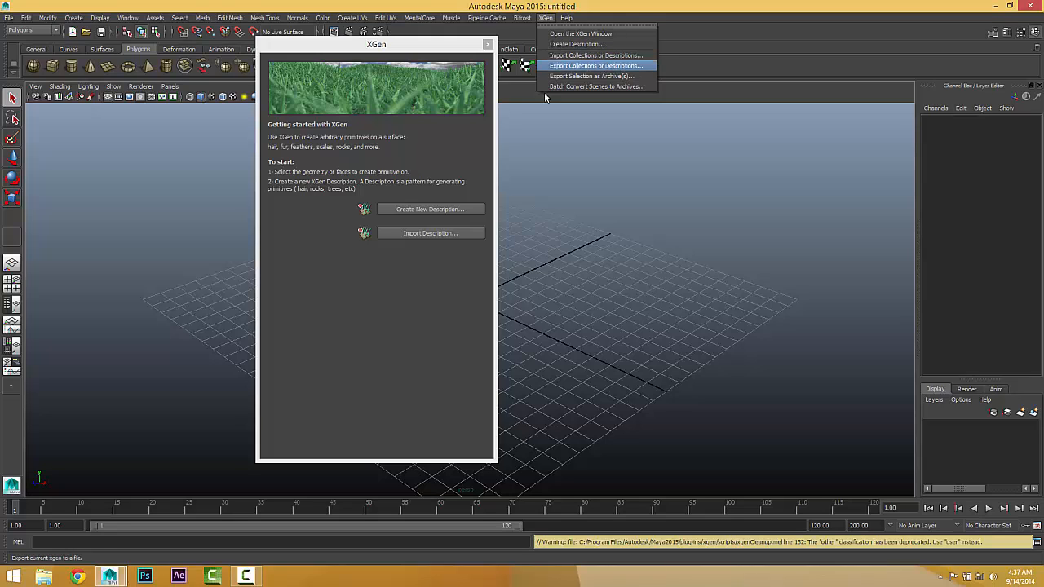
pyautogui.click(387, 294)
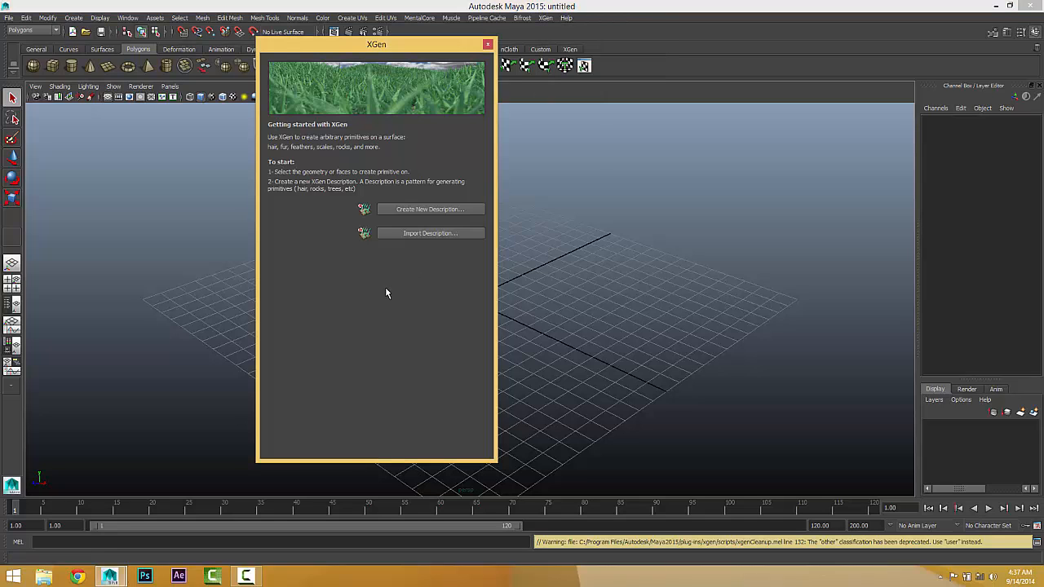
pyautogui.click(415, 210)
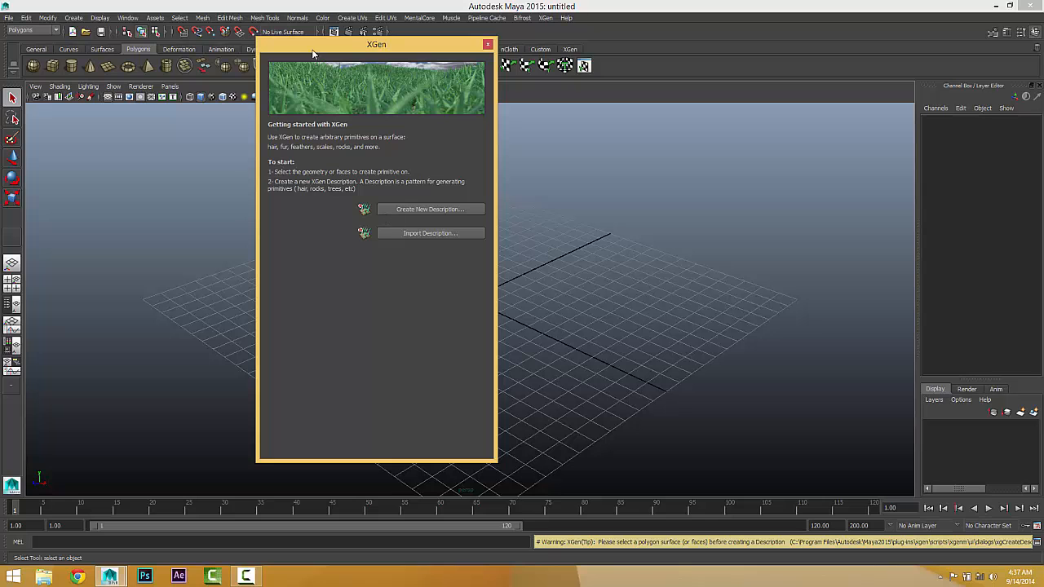
# Step: Move the XGen window clear of the grid's center and create a large polygon sphere at the center
pyautogui.moveTo(313, 53); pyautogui.dragTo(659, 50)
pyautogui.click(73, 18)
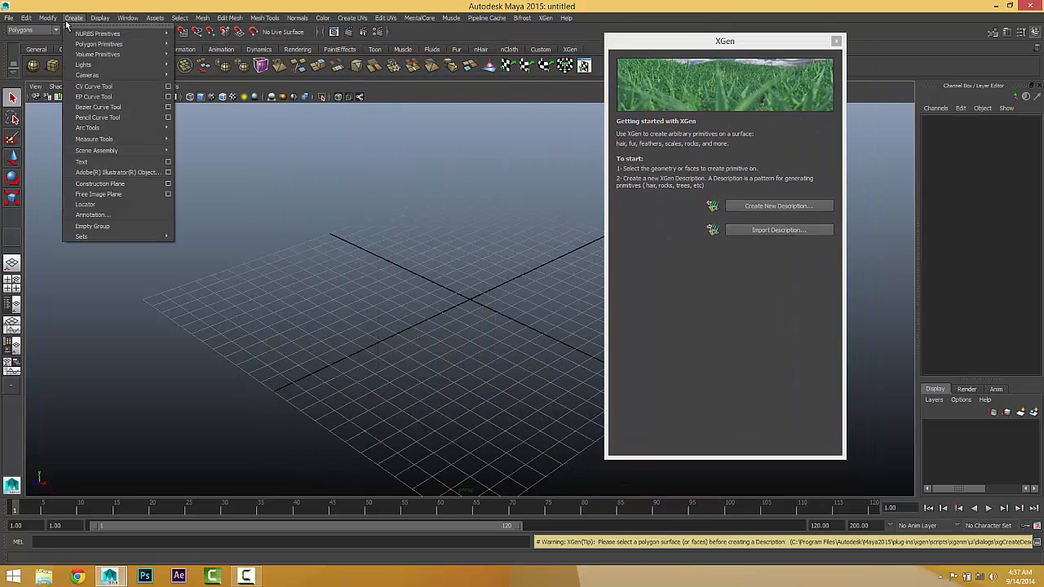
pyautogui.moveTo(83, 44)
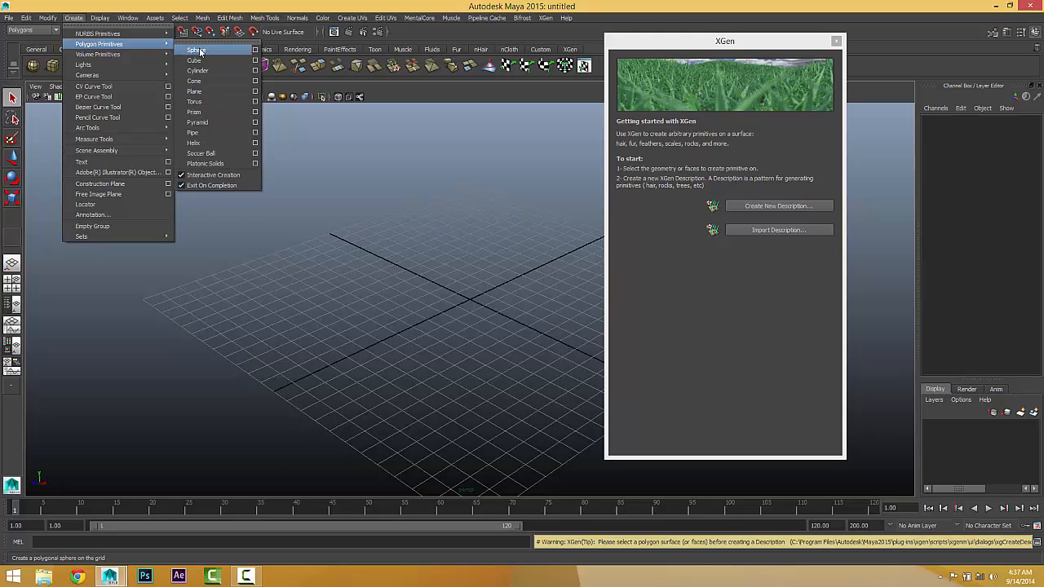
pyautogui.click(197, 51)
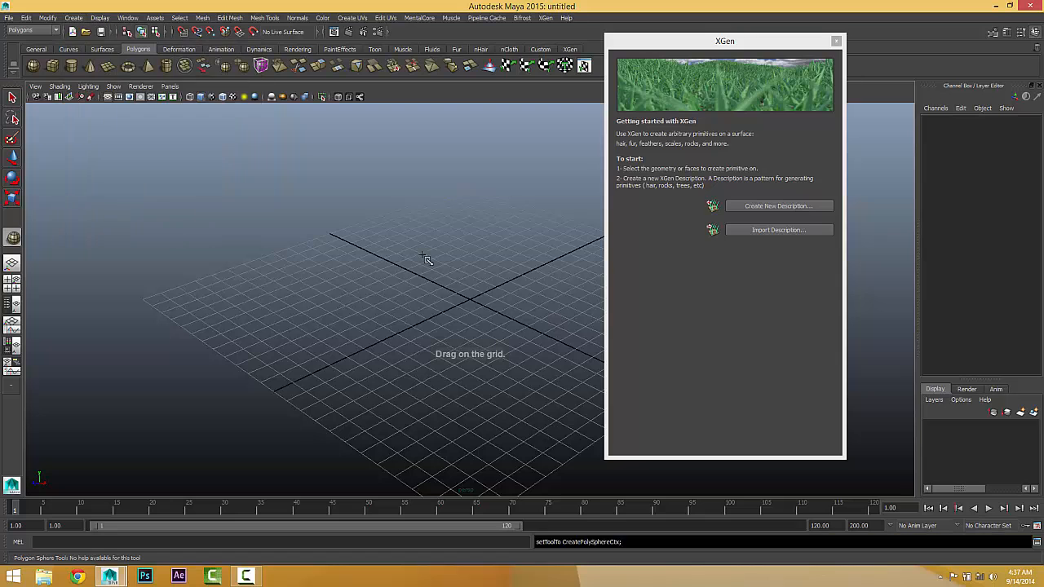
pyautogui.moveTo(476, 297); pyautogui.dragTo(369, 276)
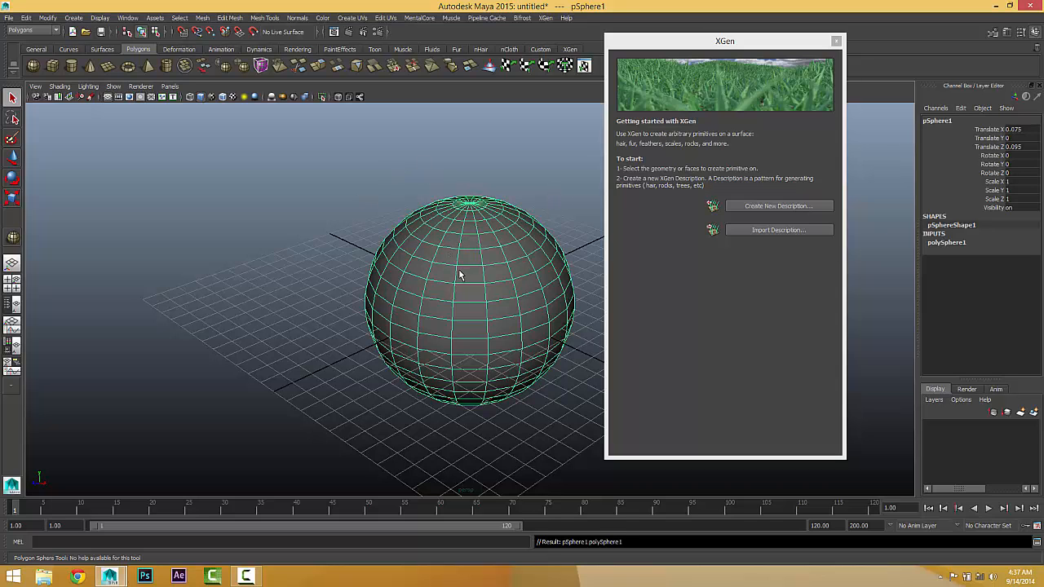
pyautogui.press('q')
pyautogui.scroll(2, 459, 273)
pyautogui.scroll(4, 528, 277)
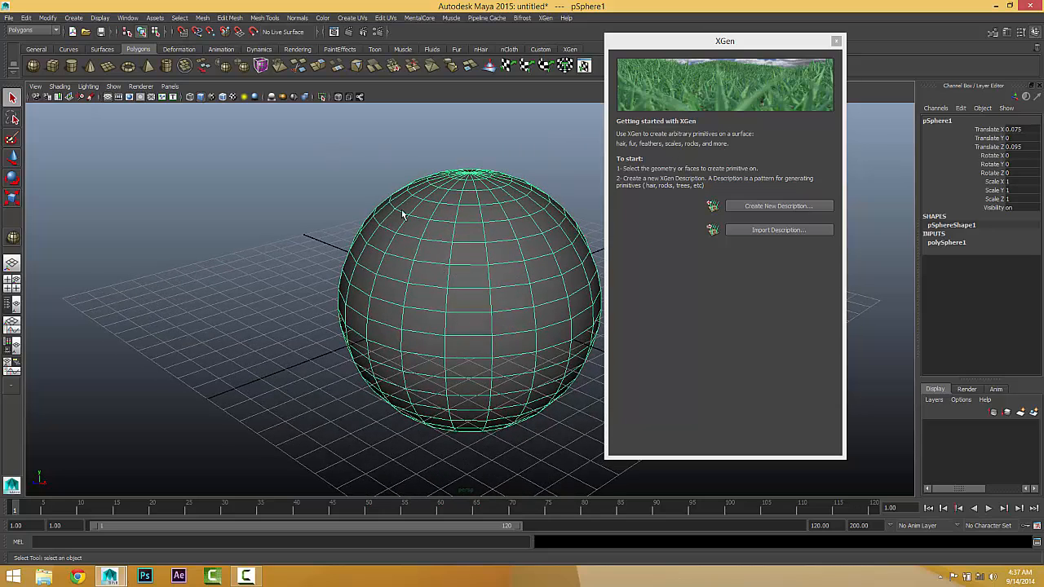
# Step: Start a new XGen description for the sphere, try names such as hair and fur, and undo the name edits
pyautogui.click(766, 205)
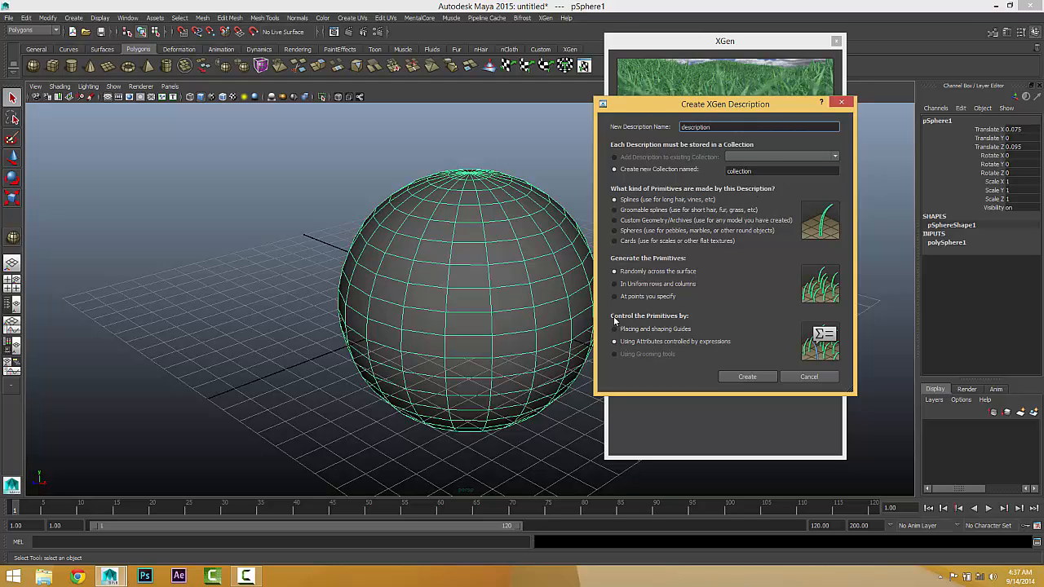
pyautogui.moveTo(678, 109); pyautogui.dragTo(692, 89)
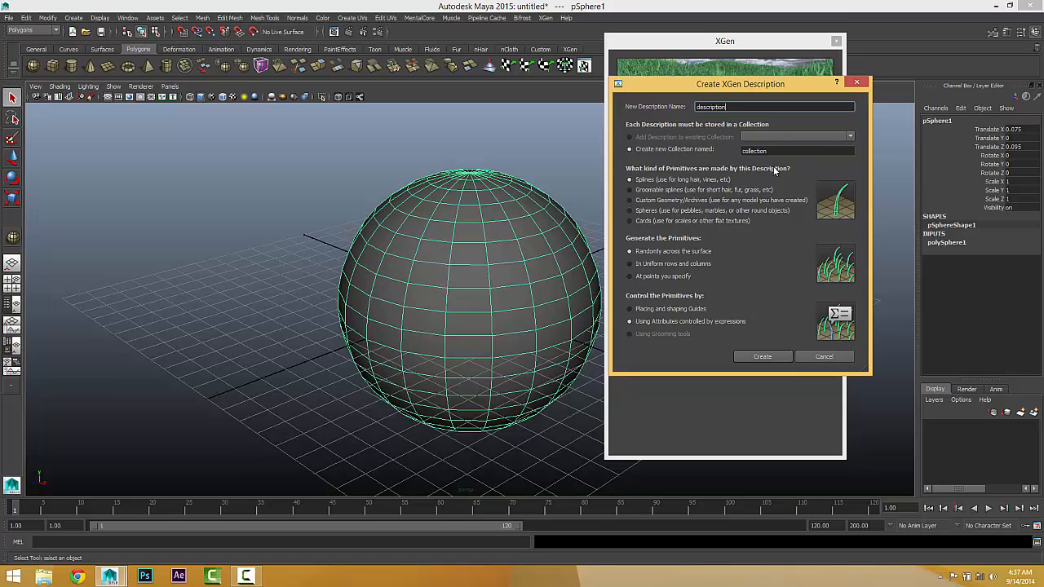
pyautogui.doubleClick(726, 107)
pyautogui.write('hair')
pyautogui.press('BackSpace')
pyautogui.press('BackSpace')
pyautogui.write('fur')
pyautogui.write('des')
pyautogui.write('cles')
pyautogui.press('BackSpace')
pyautogui.press('BackSpace')
pyautogui.press('BackSpace')
pyautogui.press('BackSpace')
pyautogui.press('BackSpace')
pyautogui.press('BackSpace')
pyautogui.press('BackSpace')
pyautogui.write('descTest')
pyautogui.hotkey('ctrl', 'z')
pyautogui.hotkey('ctrl', 'z')
pyautogui.hotkey('ctrl', 'z')
pyautogui.hotkey('ctrl', 'z')
# Step: Create the XGen description in a new collection, using splines placed randomly across the surface and controlled by attribute expressions
pyautogui.click(744, 106)
pyautogui.moveTo(657, 84); pyautogui.dragTo(516, 51)
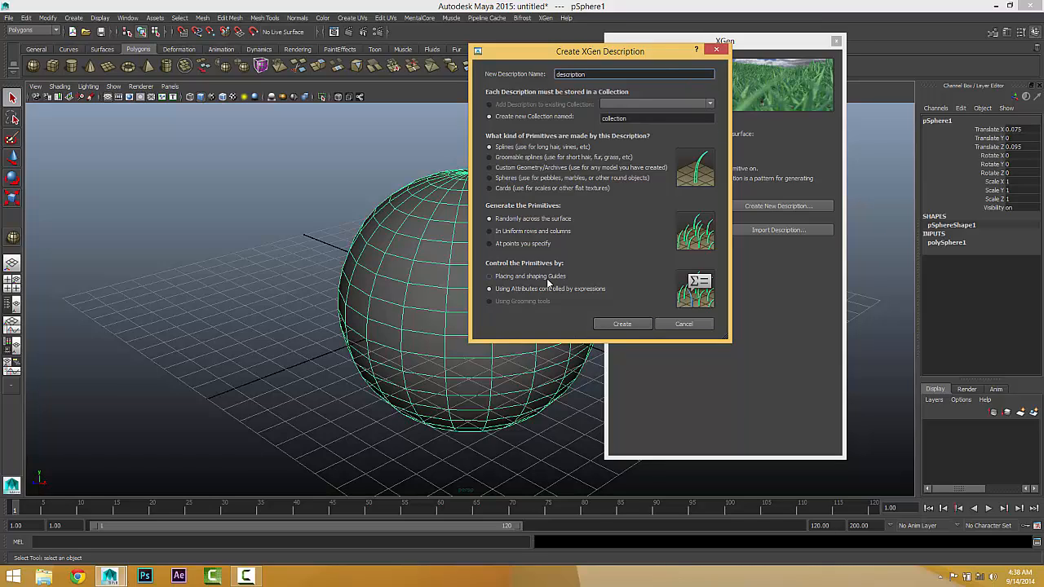
pyautogui.click(620, 325)
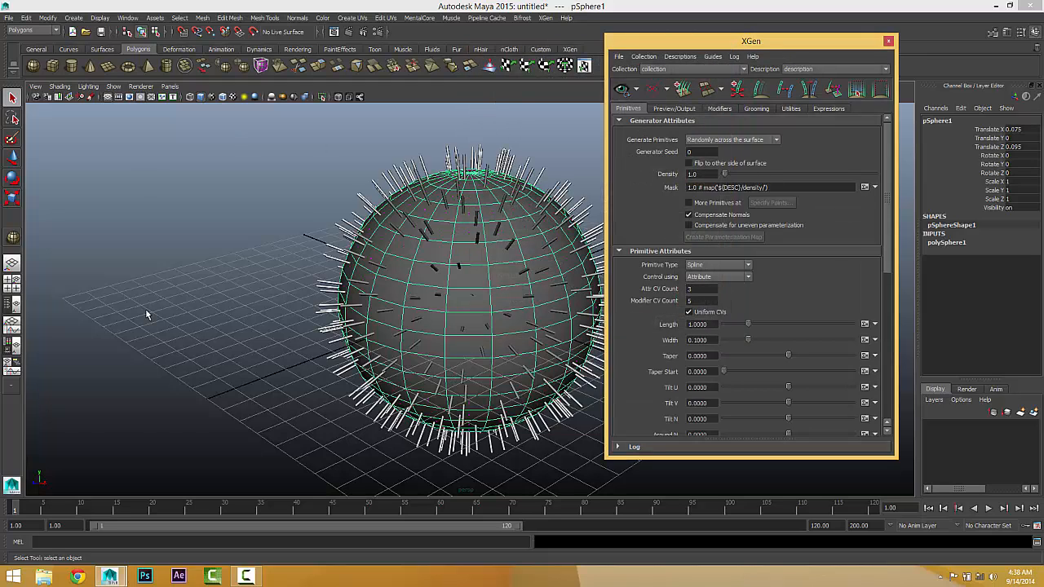
# Step: Open the Outliner and expand the XGen collection and its description to examine their contents
pyautogui.click(127, 17)
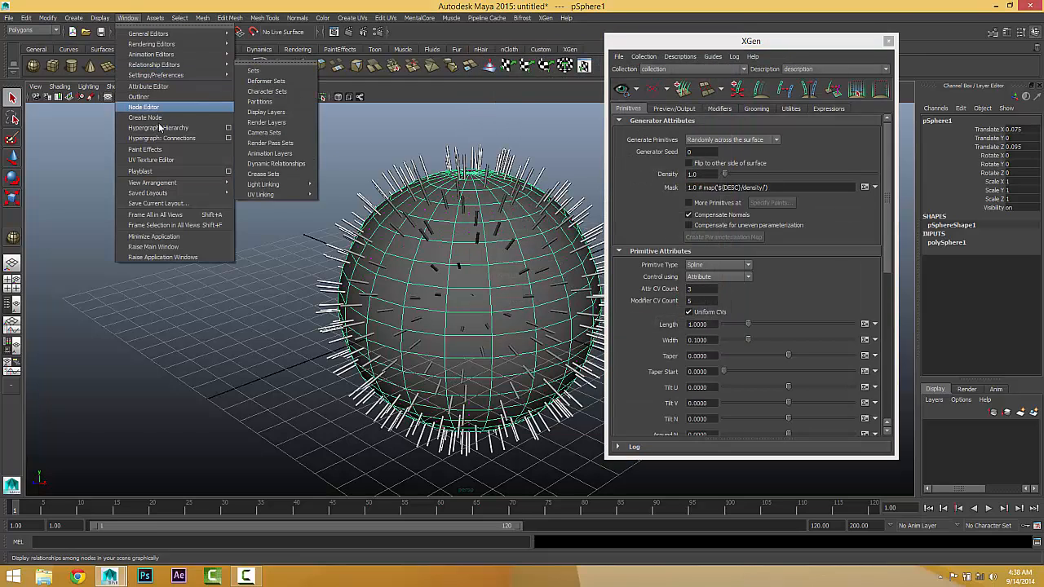
pyautogui.click(159, 98)
pyautogui.moveTo(147, 132); pyautogui.dragTo(189, 99)
pyautogui.click(176, 196)
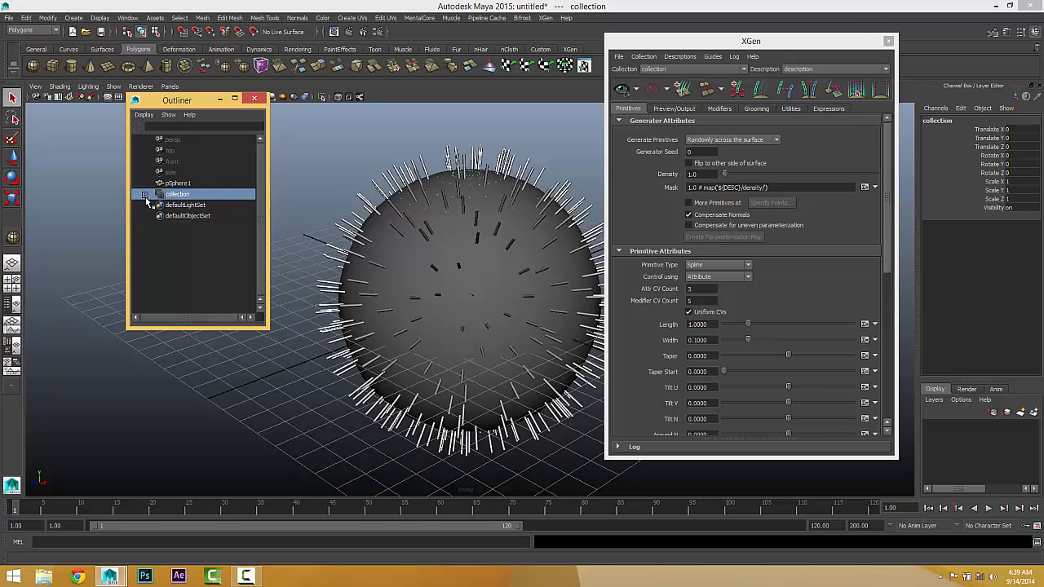
pyautogui.click(144, 195)
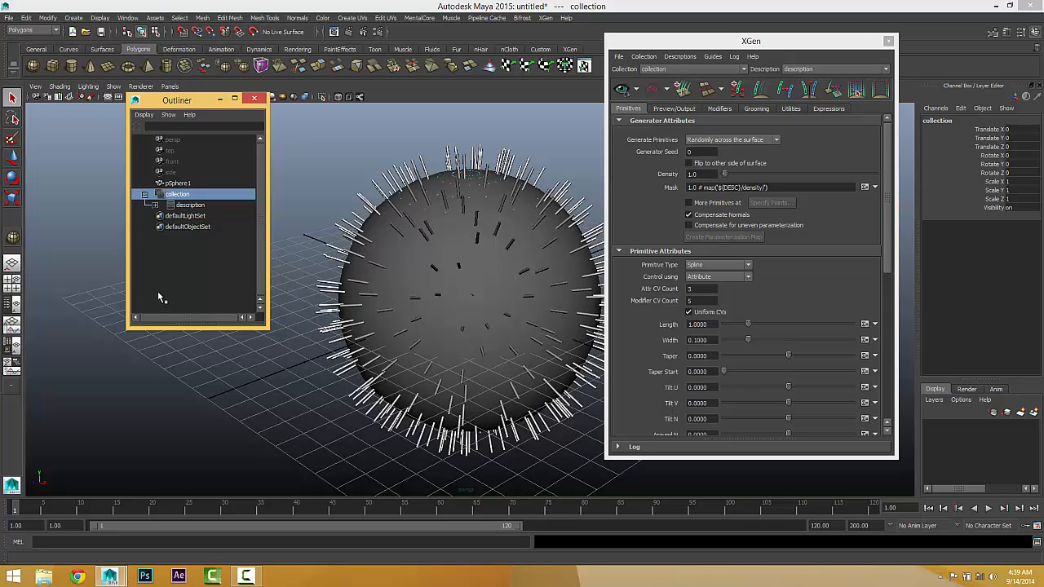
pyautogui.click(183, 206)
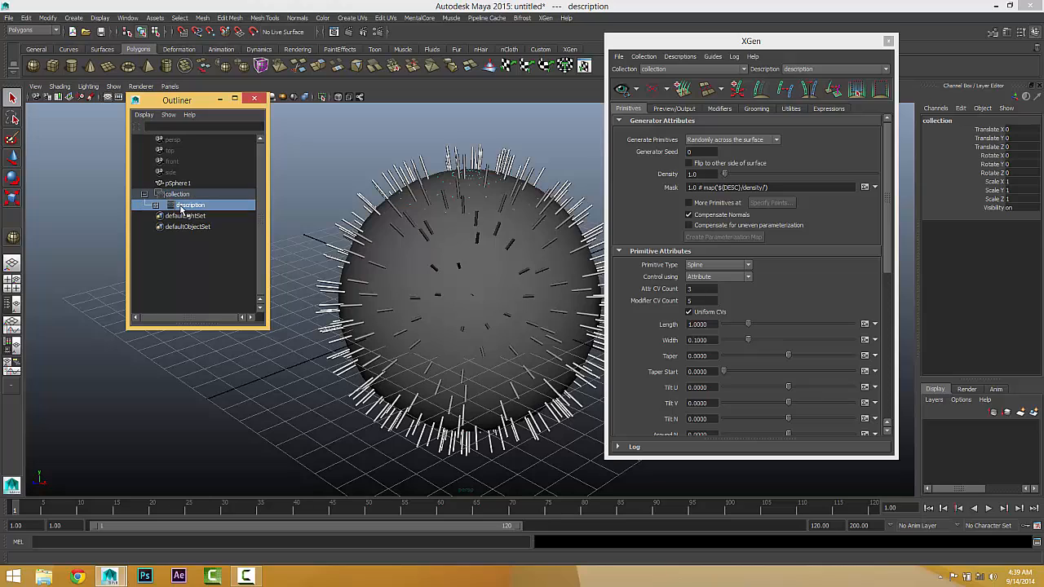
pyautogui.click(156, 205)
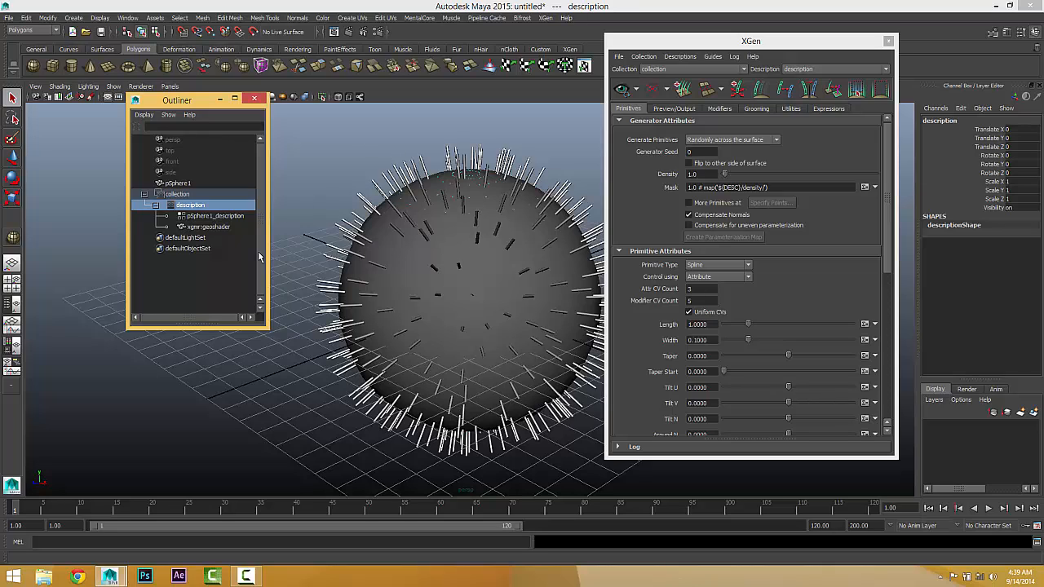
# Step: Collapse the XGen collection in the Outliner and delete it from the scene
pyautogui.click(146, 198)
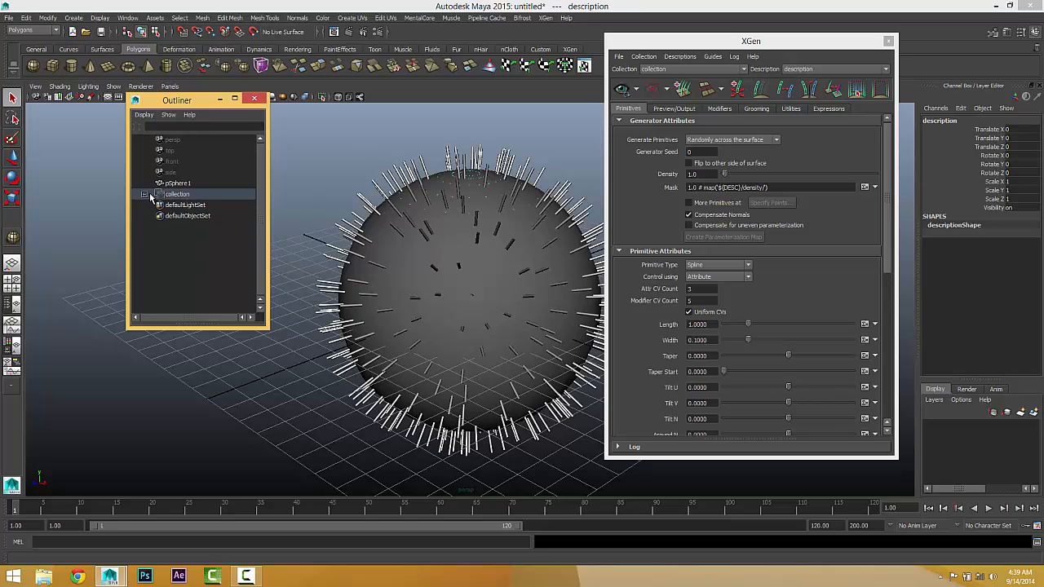
pyautogui.click(173, 194)
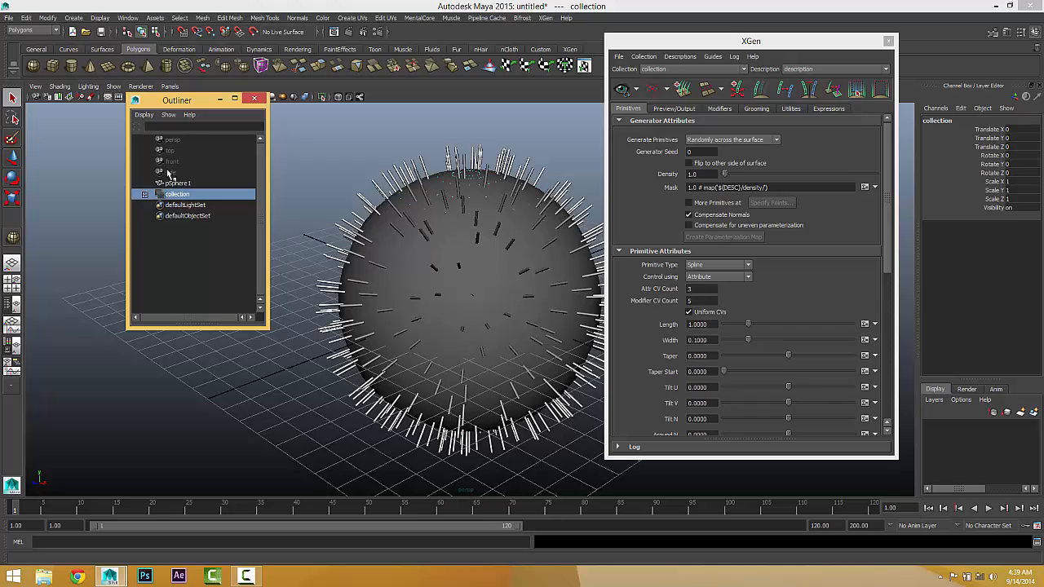
pyautogui.press('Delete')
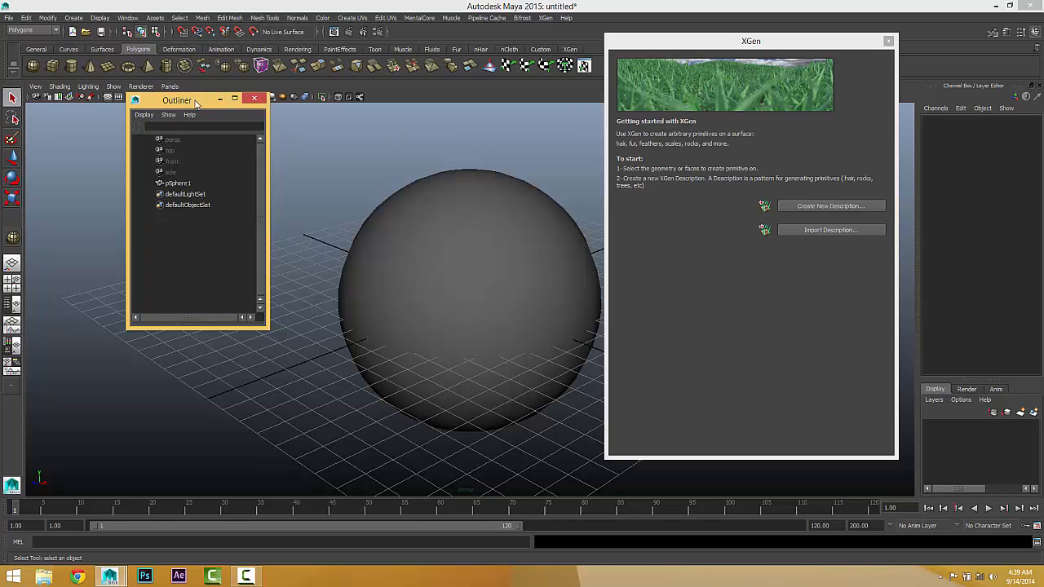
# Step: Select a two-by-two block of four adjacent faces on the upper part of the sphere
pyautogui.moveTo(199, 99); pyautogui.dragTo(162, 113)
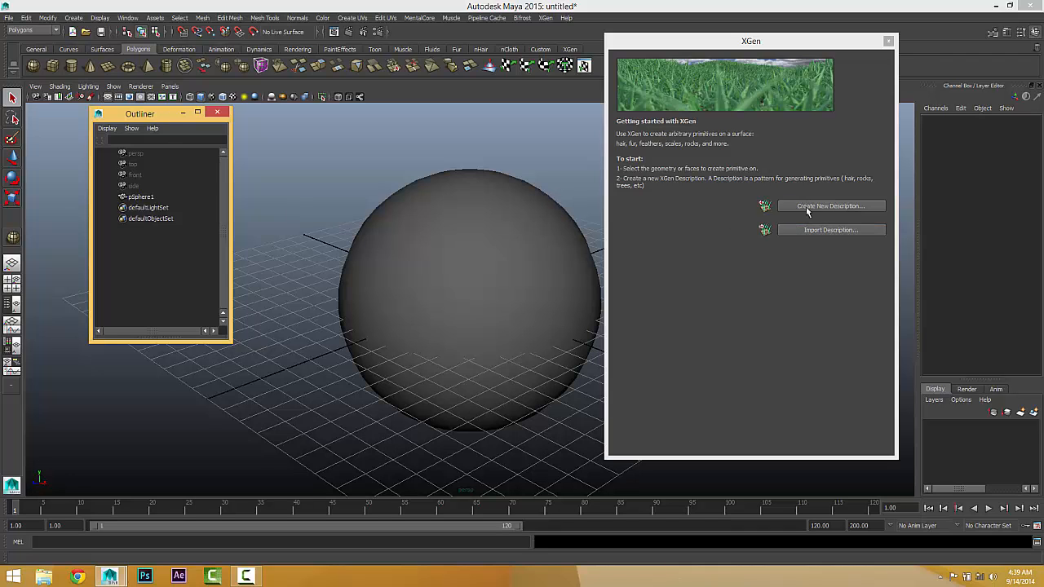
pyautogui.click(496, 235)
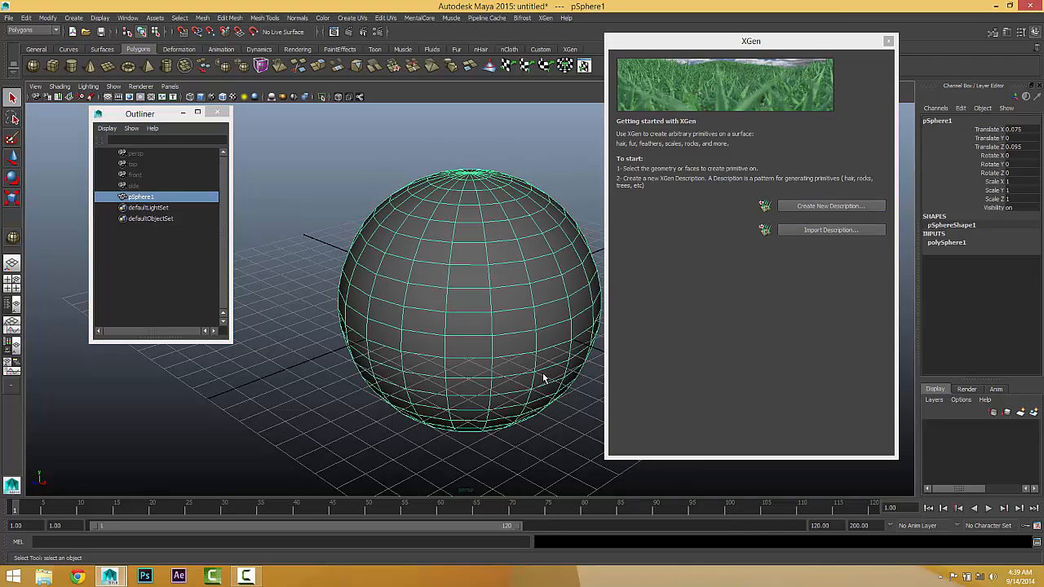
pyautogui.keyDown('alt'); pyautogui.moveTo(450, 343); pyautogui.dragTo(416, 322); pyautogui.keyUp('alt')
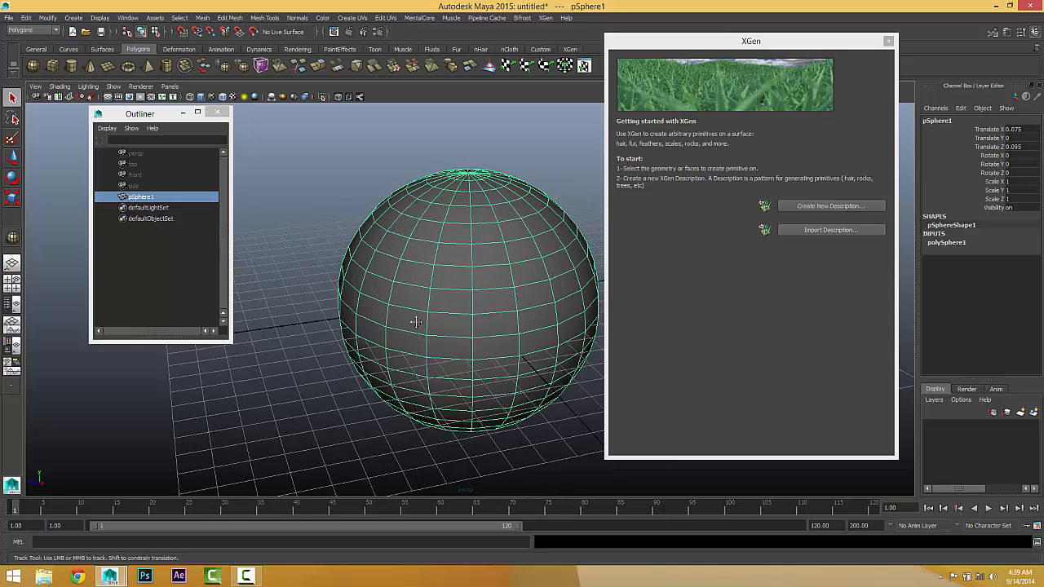
pyautogui.keyDown('alt'); pyautogui.moveTo(416, 323); pyautogui.dragTo(394, 317, button='middle'); pyautogui.keyUp('alt')
pyautogui.keyDown('alt'); pyautogui.moveTo(394, 317); pyautogui.dragTo(443, 316, button='right'); pyautogui.keyUp('alt')
pyautogui.rightClick(447, 245)
pyautogui.moveTo(446, 246); pyautogui.dragTo(449, 276, button='right')
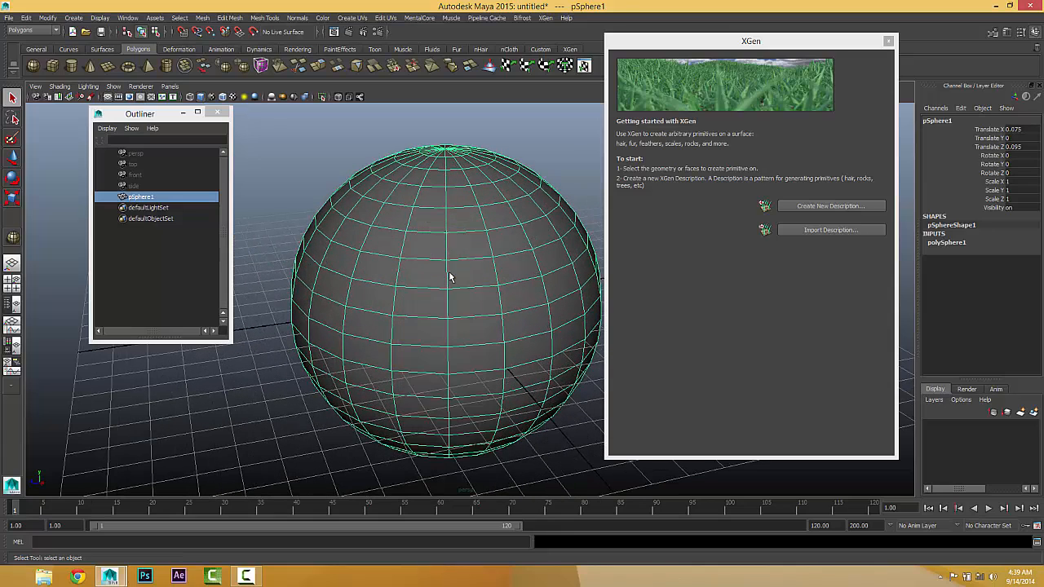
pyautogui.click(475, 248)
pyautogui.keyDown('shift'); pyautogui.click(429, 252); pyautogui.keyUp('shift')
pyautogui.keyDown('shift'); pyautogui.click(429, 276); pyautogui.keyUp('shift')
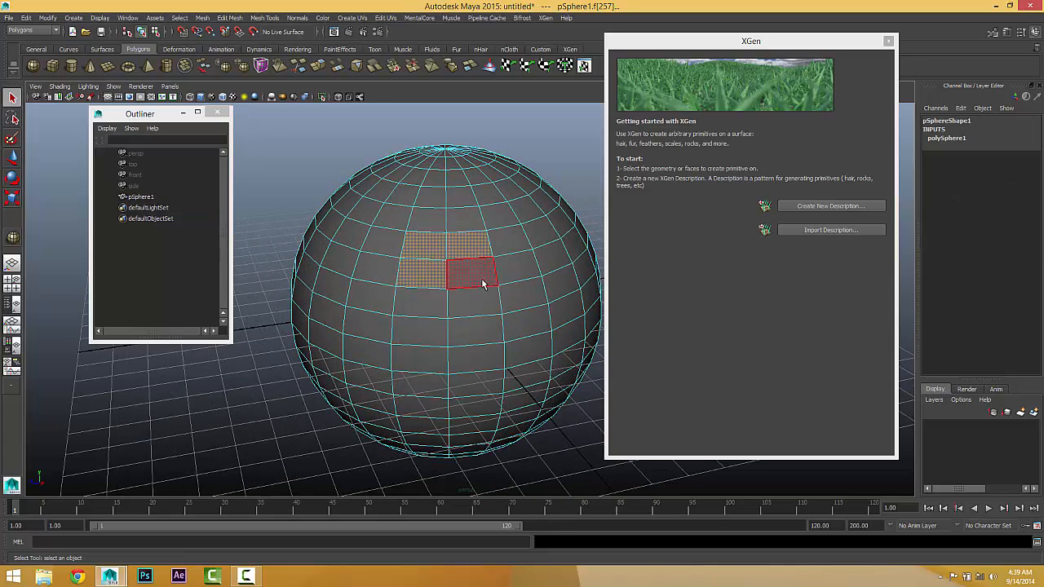
pyautogui.keyDown('shift'); pyautogui.click(488, 278); pyautogui.keyUp('shift')
# Step: Create an XGen description on the selected faces in a new collection, using randomly placed splines controlled by attribute expressions
pyautogui.keyDown('alt'); pyautogui.moveTo(481, 369); pyautogui.dragTo(478, 335); pyautogui.keyUp('alt')
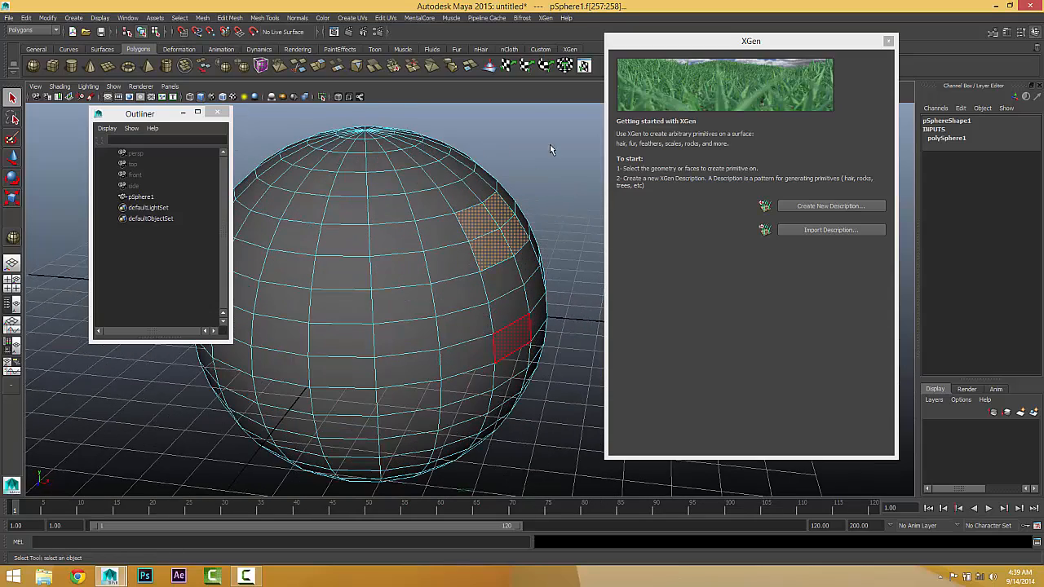
pyautogui.rightClick(490, 227)
pyautogui.click(811, 205)
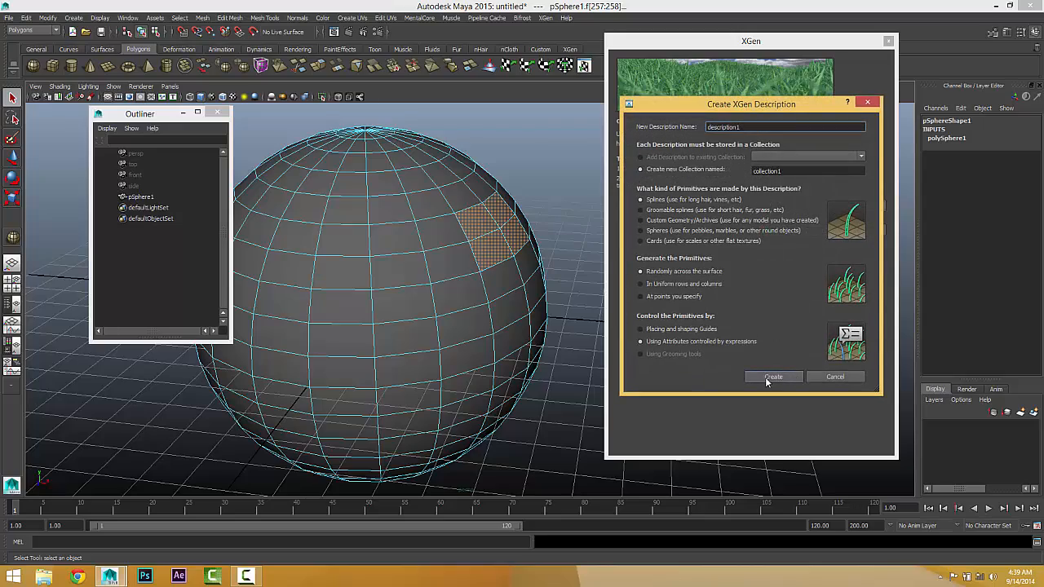
pyautogui.click(771, 378)
# Step: Examine from several angles the splines generated on the selected faces of the sphere
pyautogui.keyDown('alt'); pyautogui.moveTo(447, 386); pyautogui.dragTo(395, 337); pyautogui.keyUp('alt')
pyautogui.keyDown('alt'); pyautogui.moveTo(414, 384); pyautogui.dragTo(474, 363); pyautogui.keyUp('alt')
pyautogui.keyDown('alt'); pyautogui.moveTo(505, 257); pyautogui.dragTo(532, 240); pyautogui.keyUp('alt')
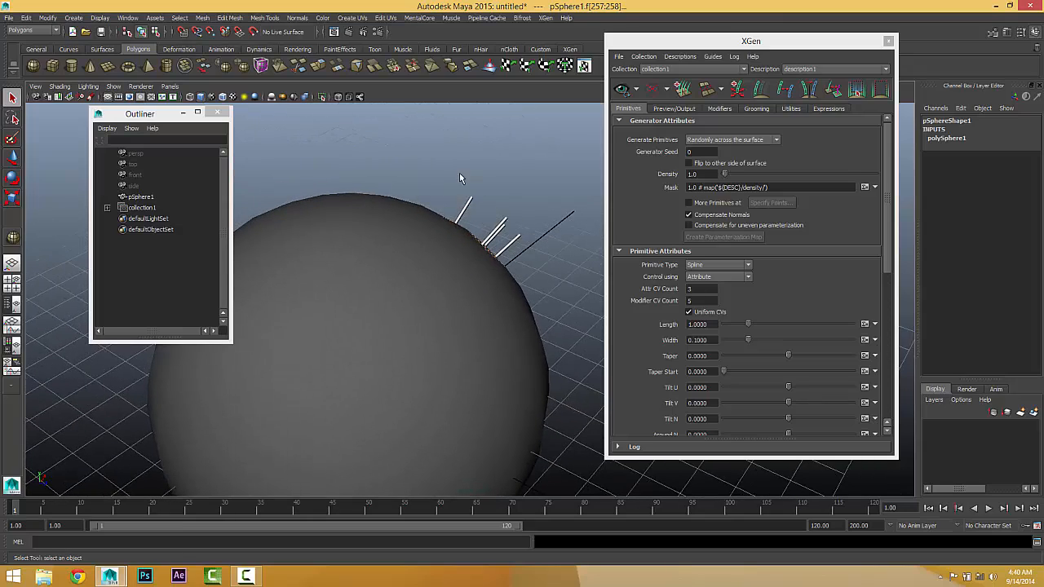
pyautogui.keyDown('alt'); pyautogui.moveTo(511, 287); pyautogui.dragTo(355, 260); pyautogui.keyUp('alt')
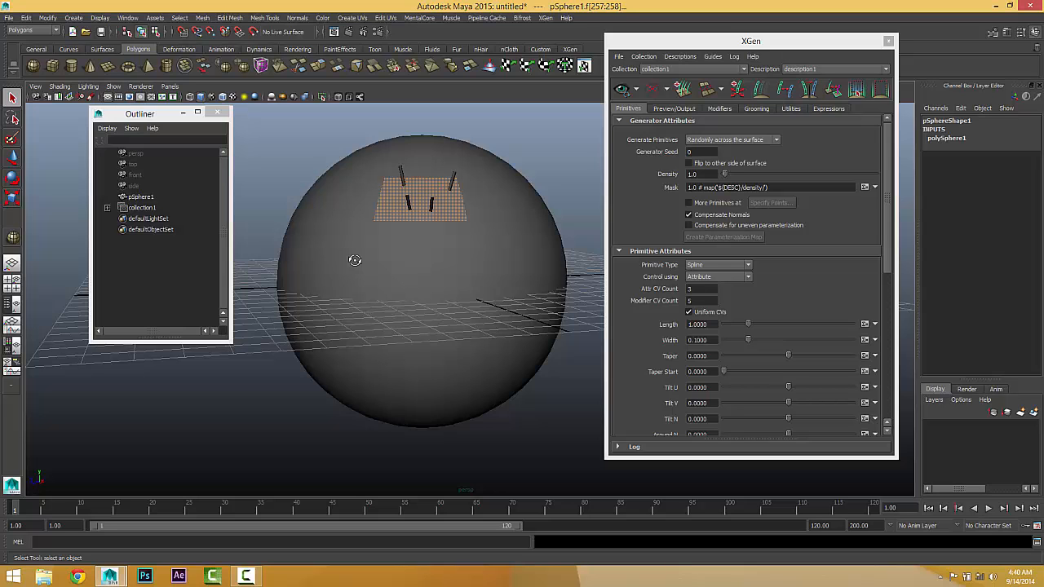
pyautogui.keyDown('alt'); pyautogui.moveTo(466, 231); pyautogui.dragTo(464, 278); pyautogui.keyUp('alt')
pyautogui.scroll(-3, 475, 237)
pyautogui.scroll(3, 458, 265)
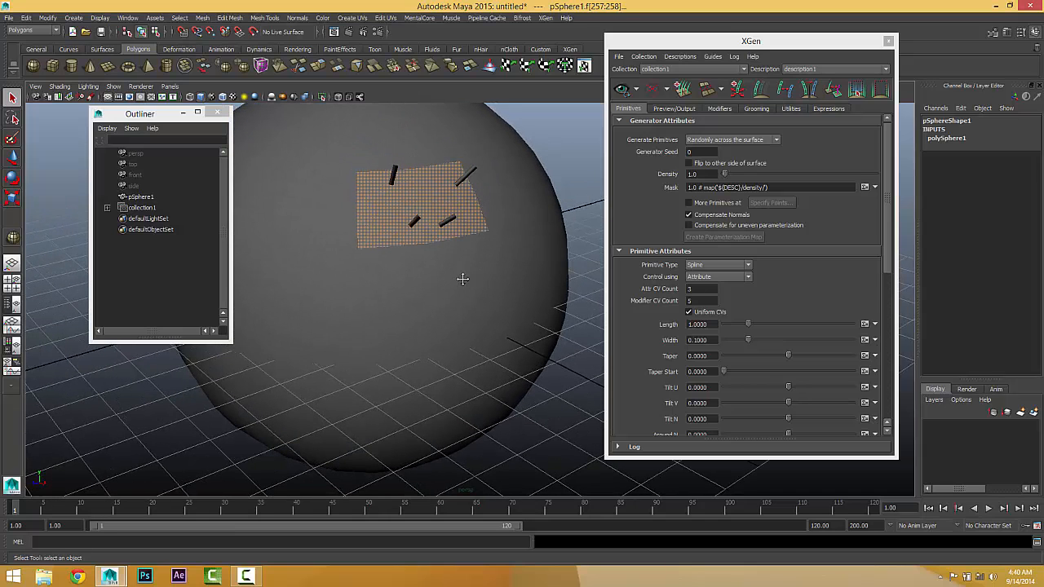
# Step: Undo the face-based XGen description and the face selection on the sphere
pyautogui.hotkey('ctrl', 'z')
pyautogui.hotkey('ctrl', 'z')
pyautogui.hotkey('ctrl', 'z')
pyautogui.hotkey('ctrl', 'z')
pyautogui.hotkey('ctrl', 'z')
pyautogui.hotkey('ctrl', 'z')
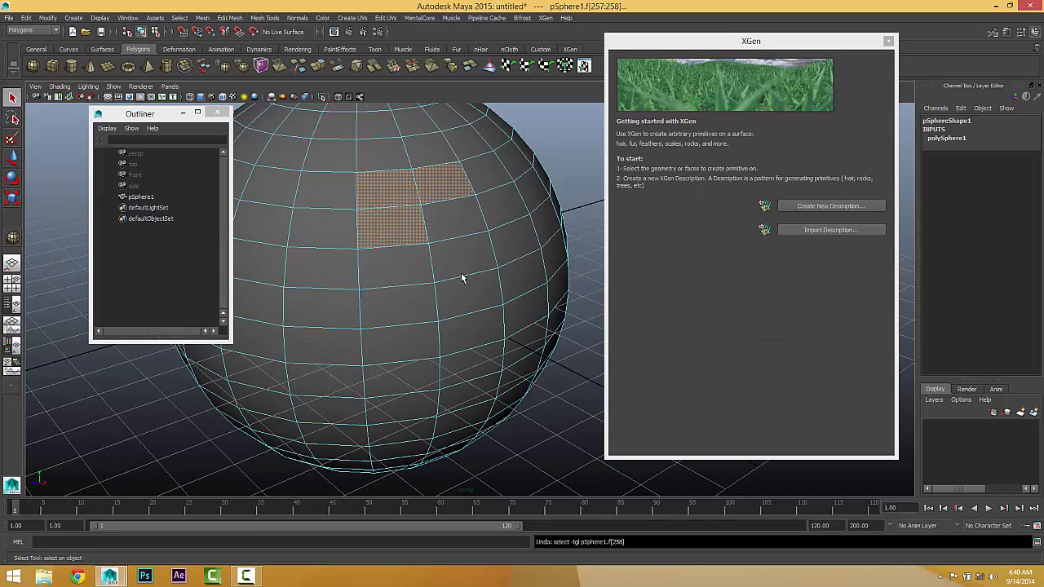
pyautogui.scroll(-2, 462, 278)
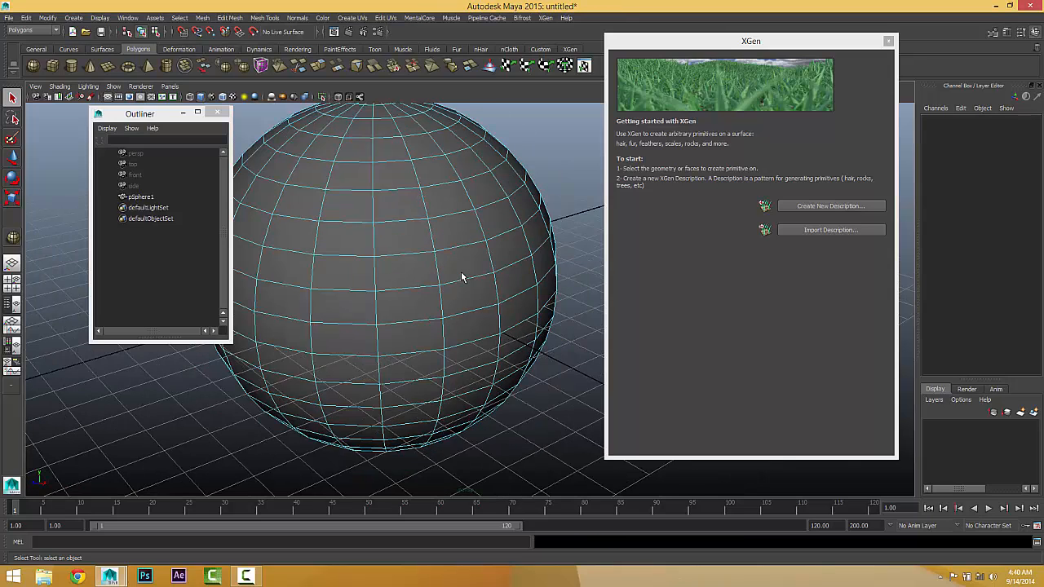
# Step: Create an XGen description on the whole sphere in a new collection, using randomly placed splines controlled by attribute expressions
pyautogui.moveTo(435, 242); pyautogui.dragTo(453, 229, button='right')
pyautogui.click(398, 187)
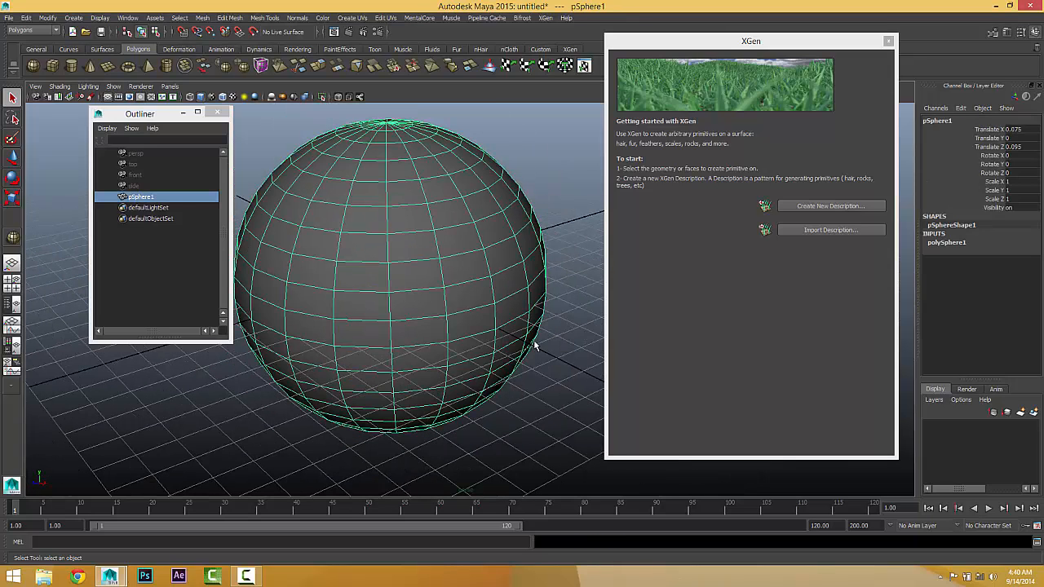
pyautogui.click(816, 206)
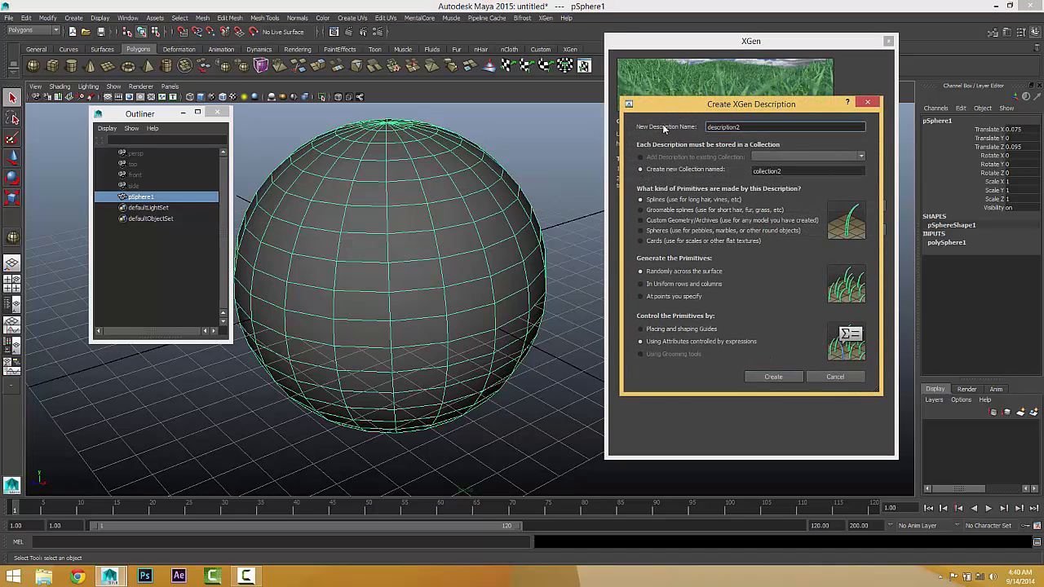
pyautogui.moveTo(660, 106); pyautogui.dragTo(565, 81)
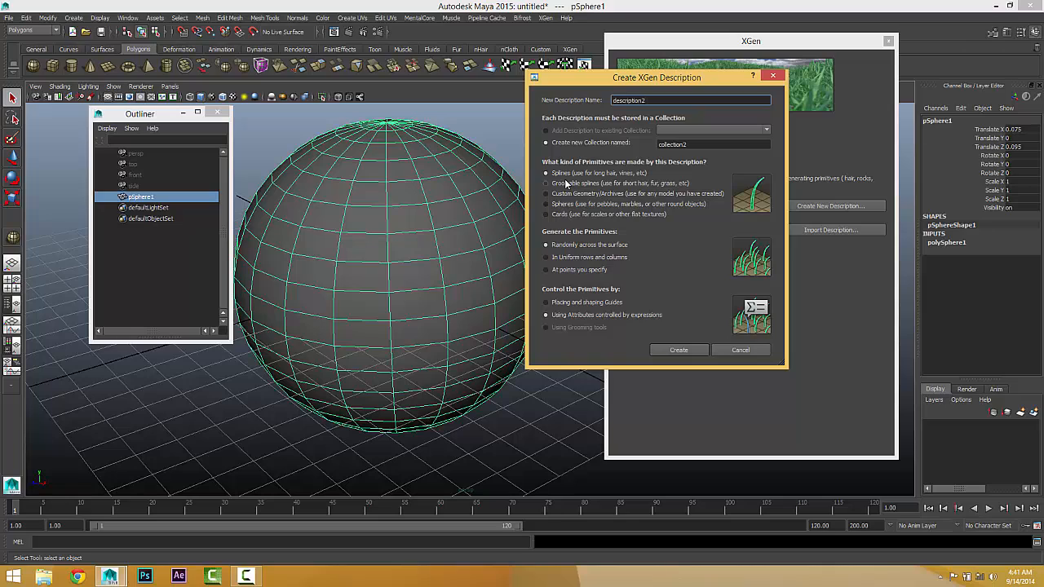
pyautogui.click(676, 350)
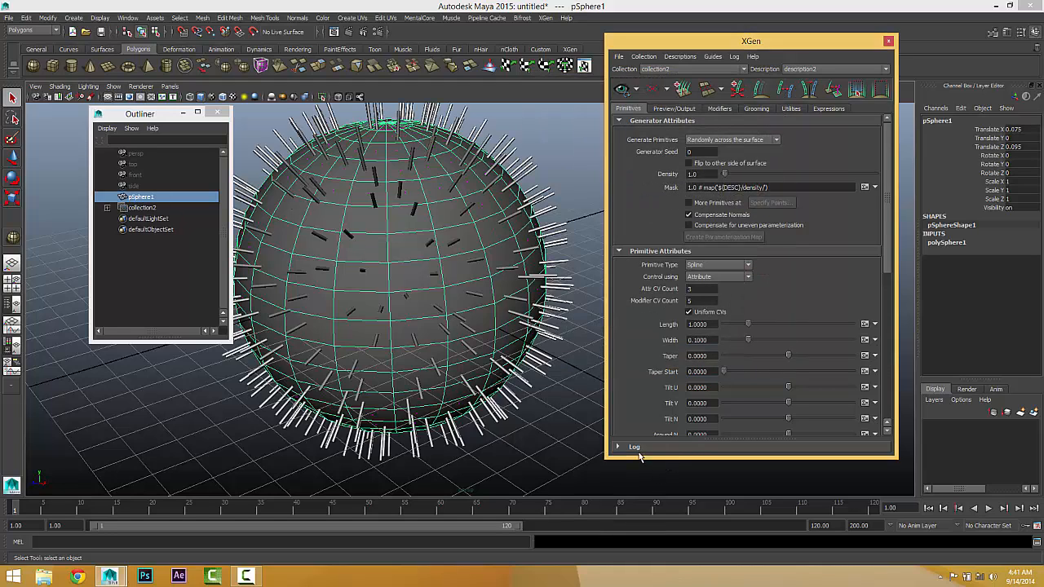
pyautogui.scroll(-3, 501, 350)
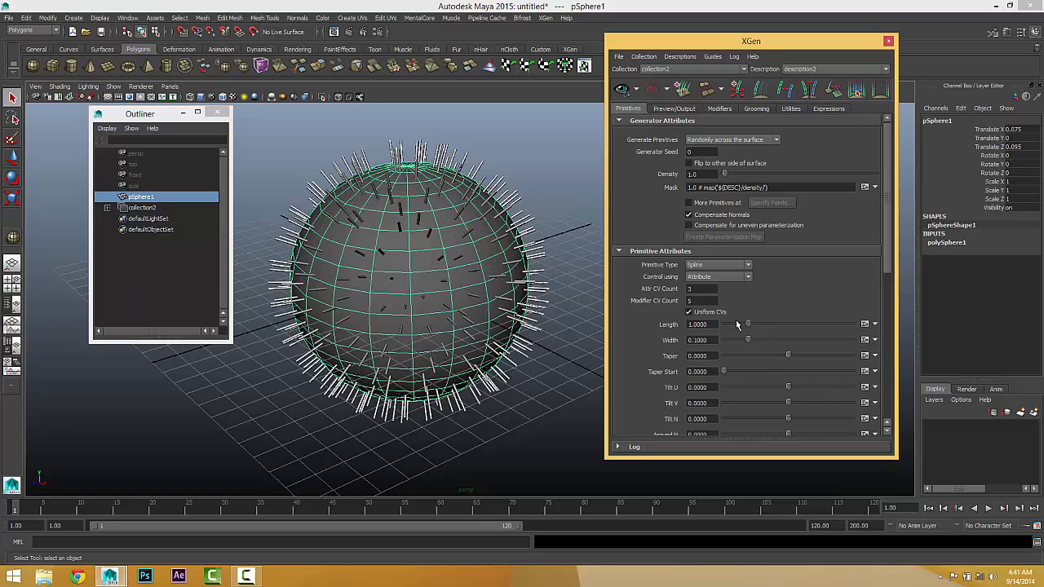
# Step: Try a spline length of 5 and then 300, and view the extent of the splines around the sphere
pyautogui.moveTo(749, 324); pyautogui.dragTo(868, 333)
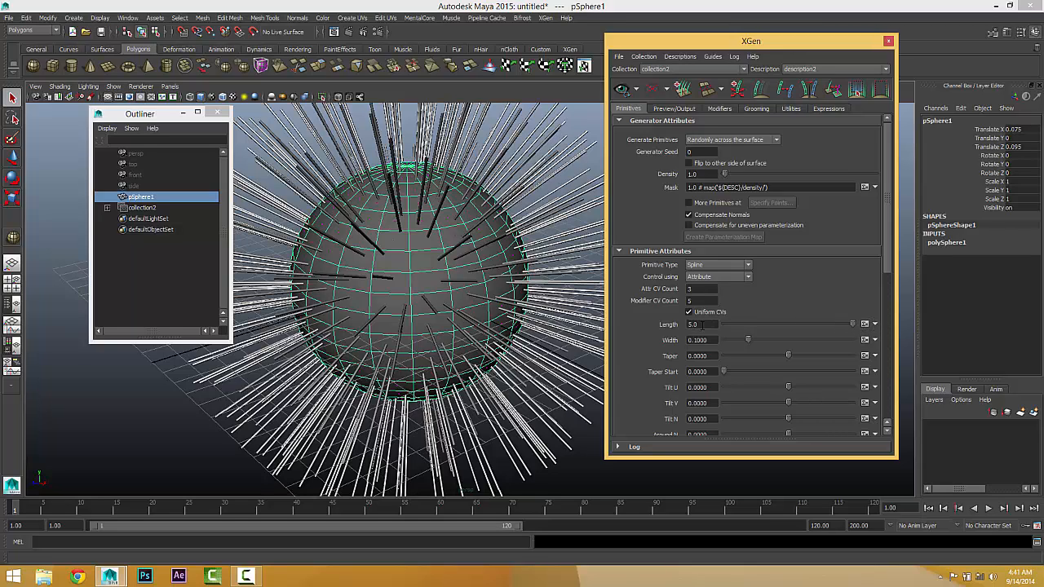
pyautogui.doubleClick(702, 325)
pyautogui.write('300')
pyautogui.press('Return')
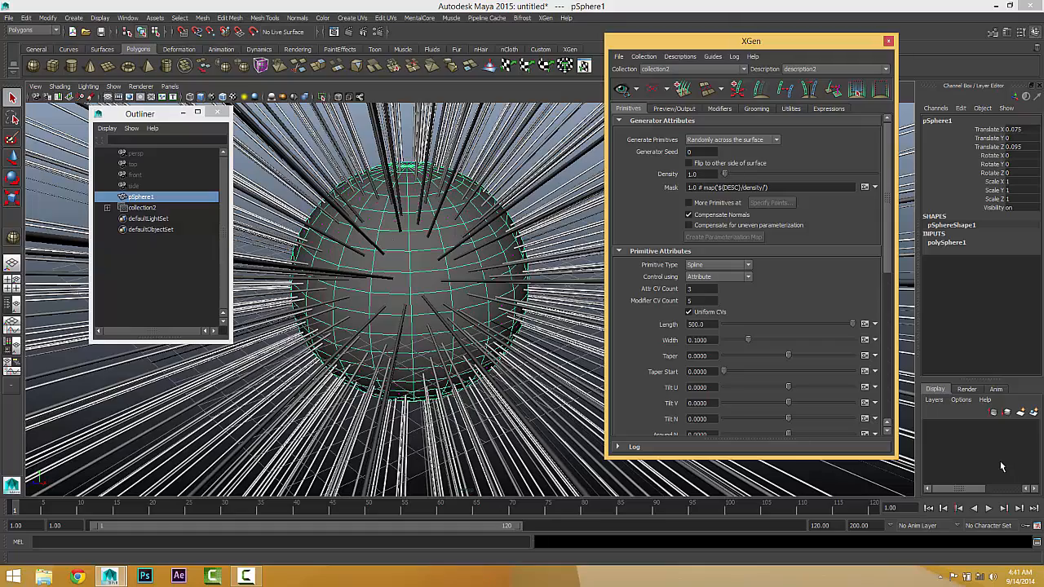
pyautogui.scroll(-2, 387, 267)
pyautogui.scroll(-10, 413, 276)
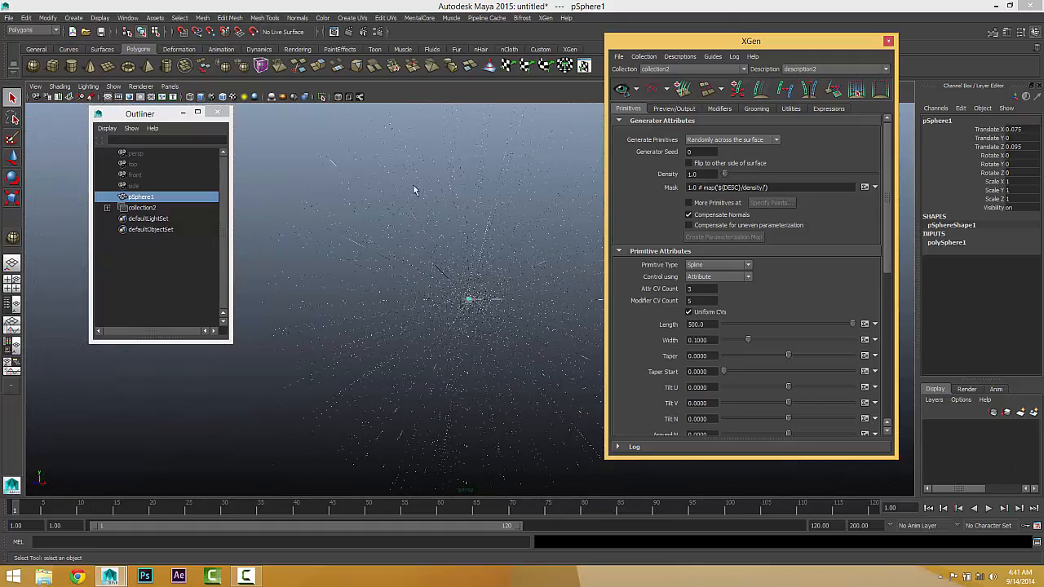
pyautogui.press('f')
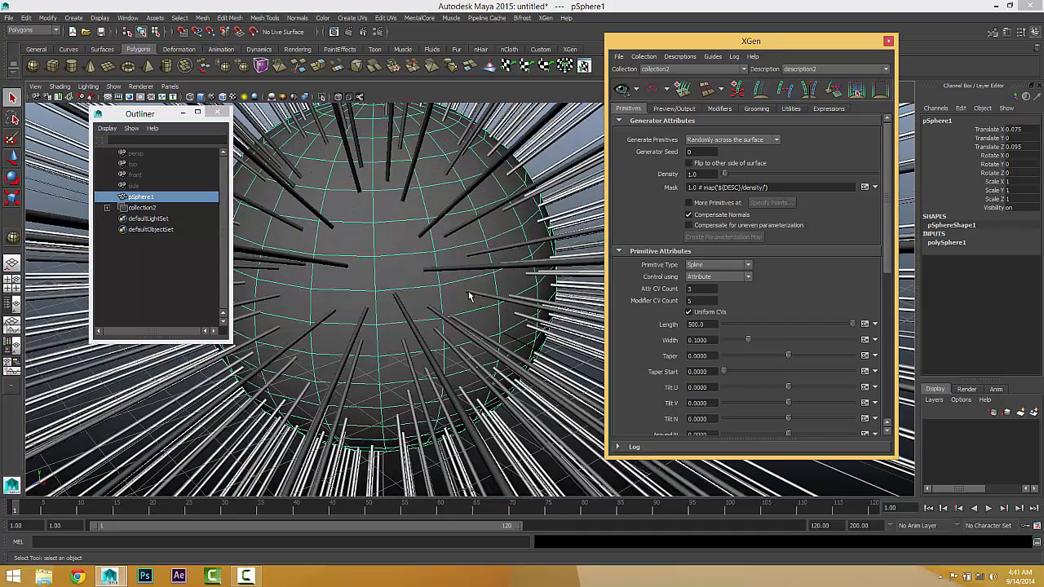
# Step: Set the spline length to 1
pyautogui.doubleClick(697, 324)
pyautogui.write('1')
pyautogui.press('Return')
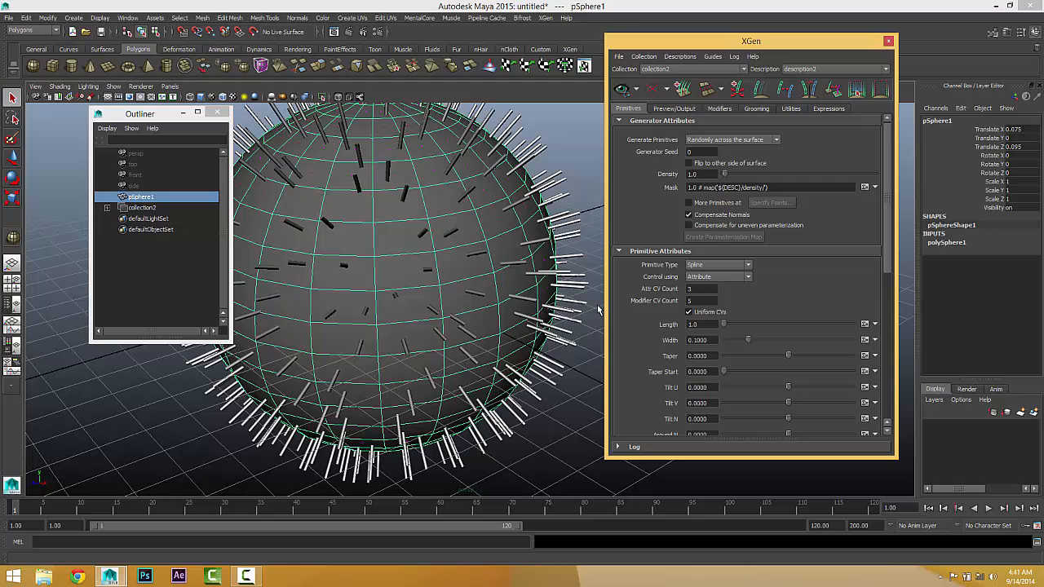
pyautogui.scroll(-2, 498, 320)
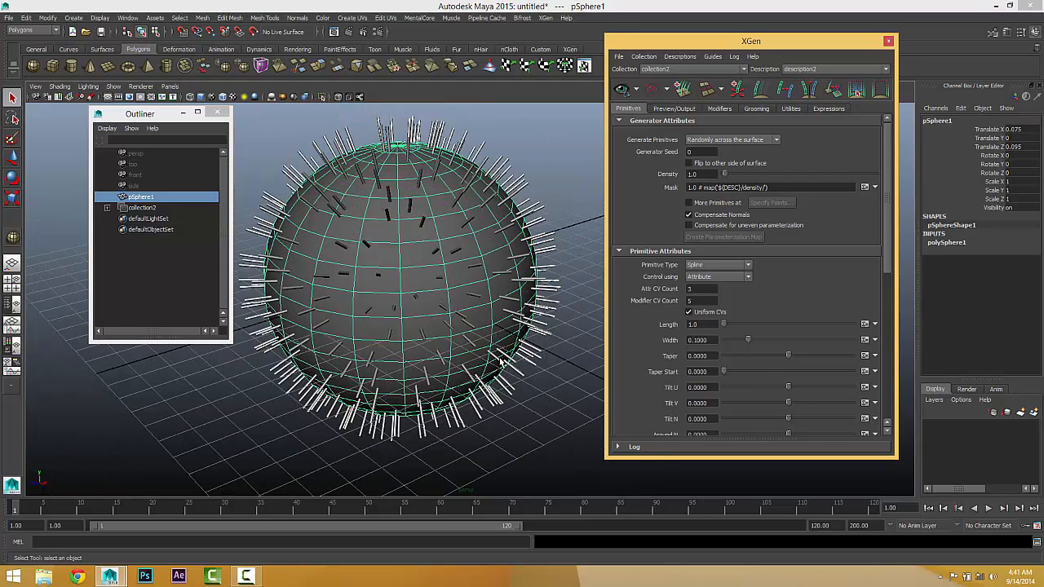
# Step: Replace collection2 with a new XGen description of randomly placed groomable splines on the whole sphere
pyautogui.click(161, 209)
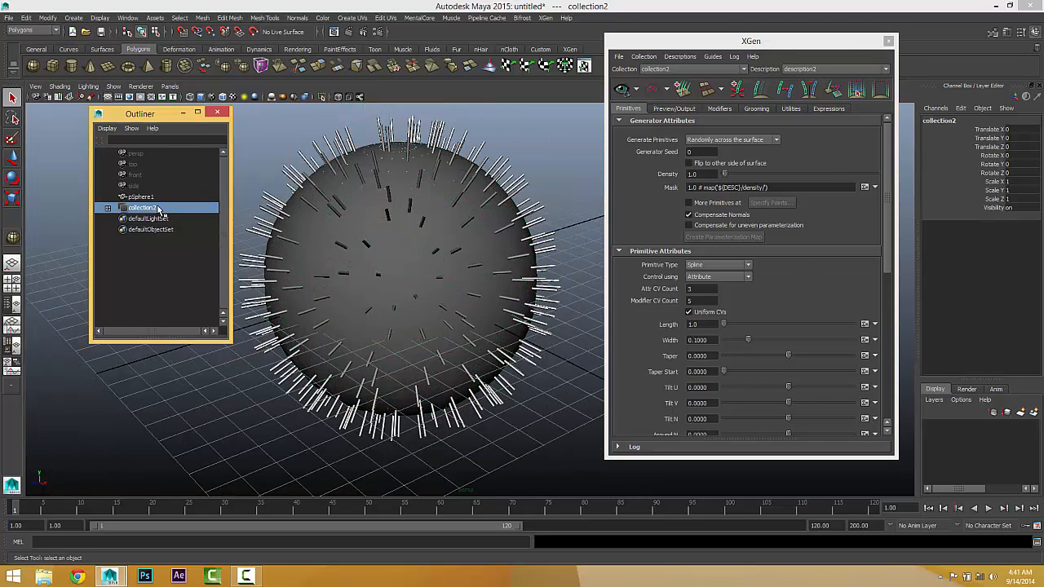
pyautogui.press('Delete')
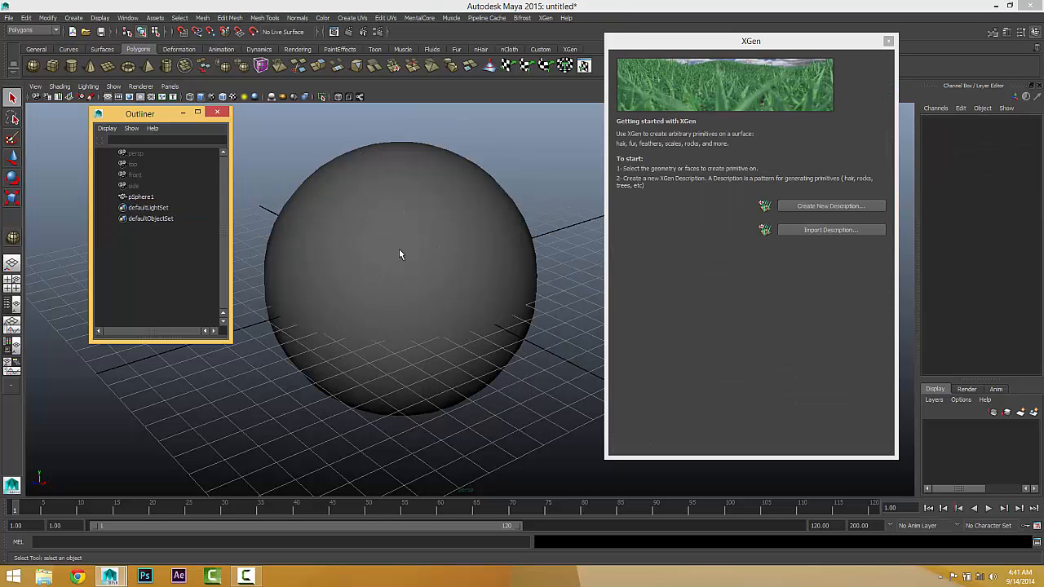
pyautogui.click(434, 300)
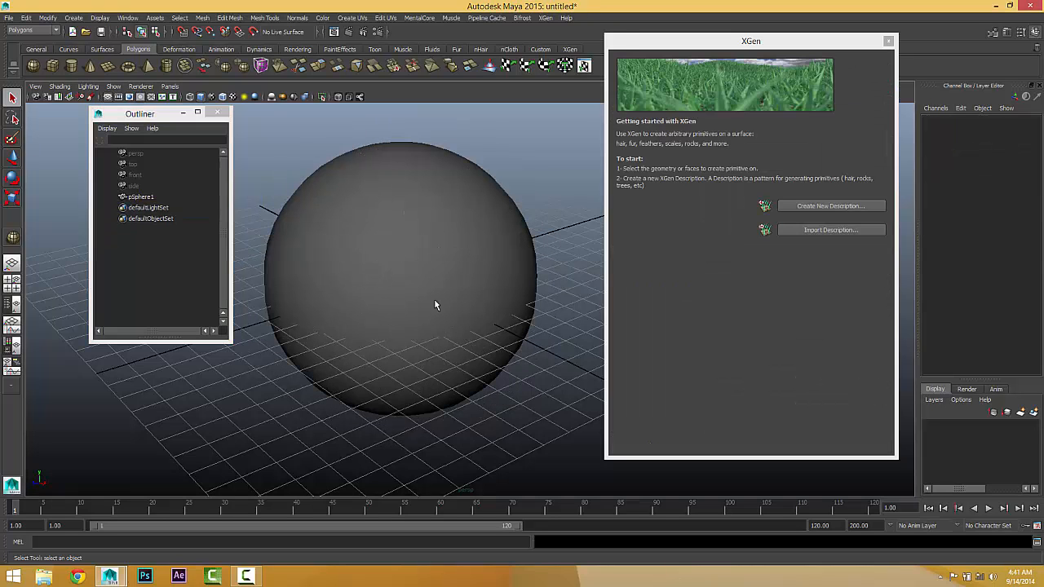
pyautogui.click(801, 207)
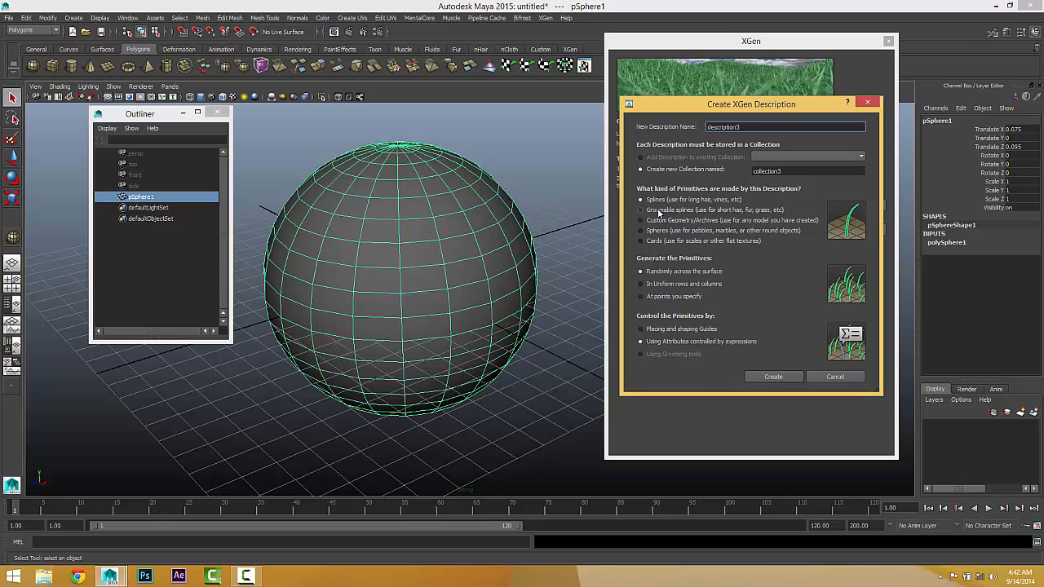
pyautogui.click(659, 210)
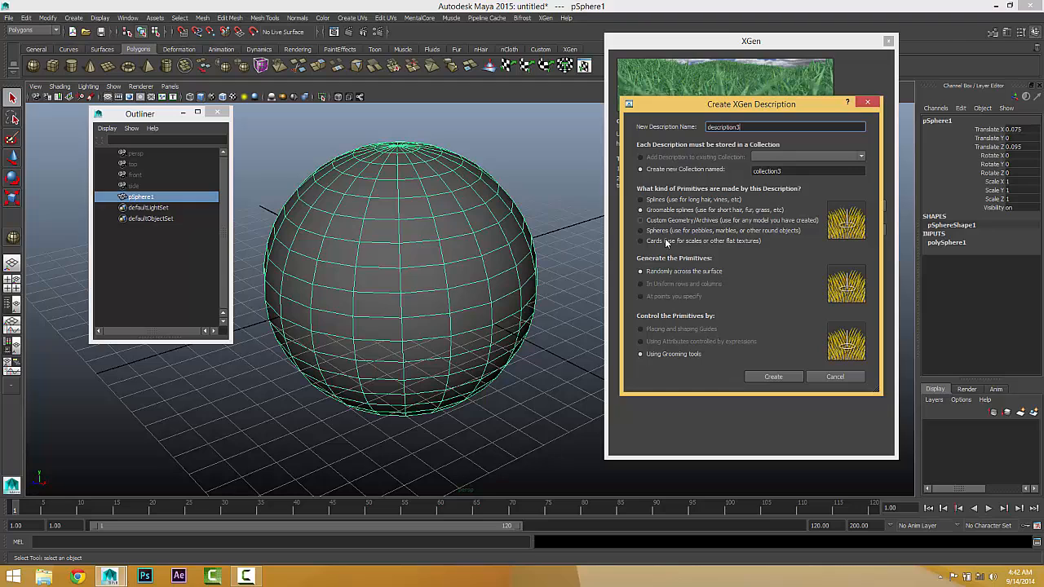
pyautogui.click(773, 377)
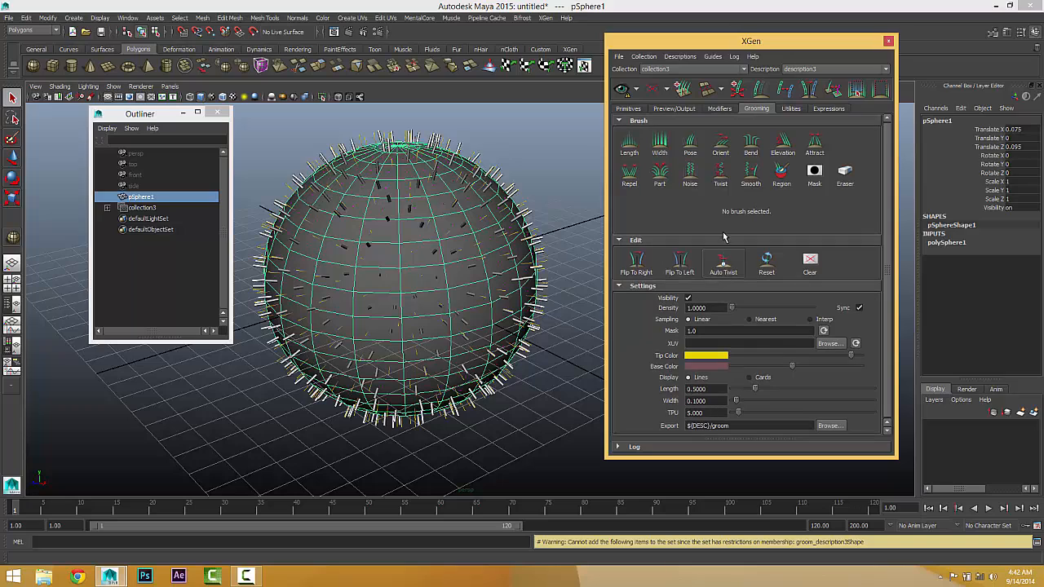
# Step: Examine the groomable splines' length, width and tilt map expressions and compare them with the grooming brushes and settings
pyautogui.click(629, 109)
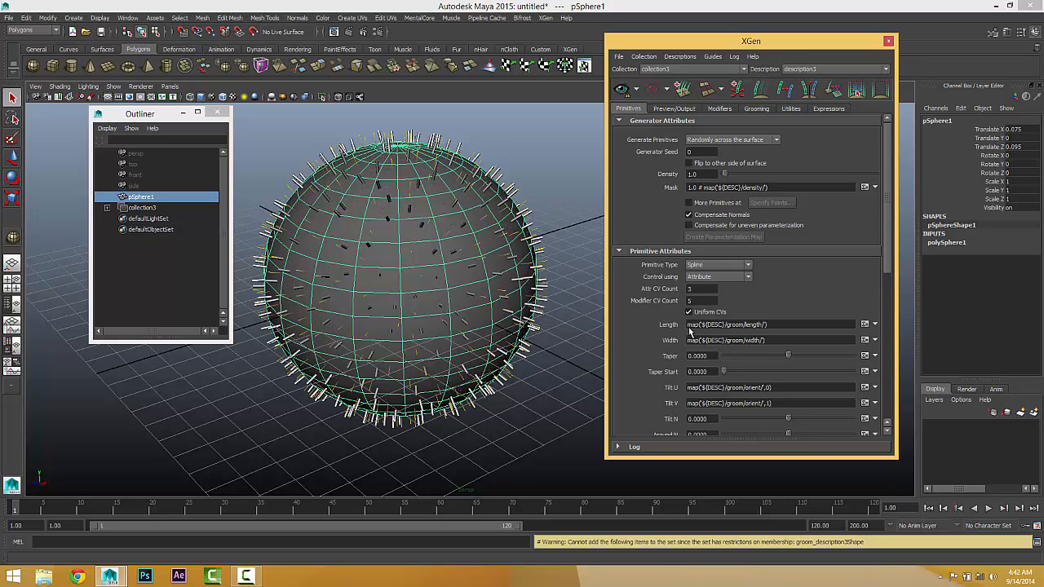
pyautogui.click(806, 327)
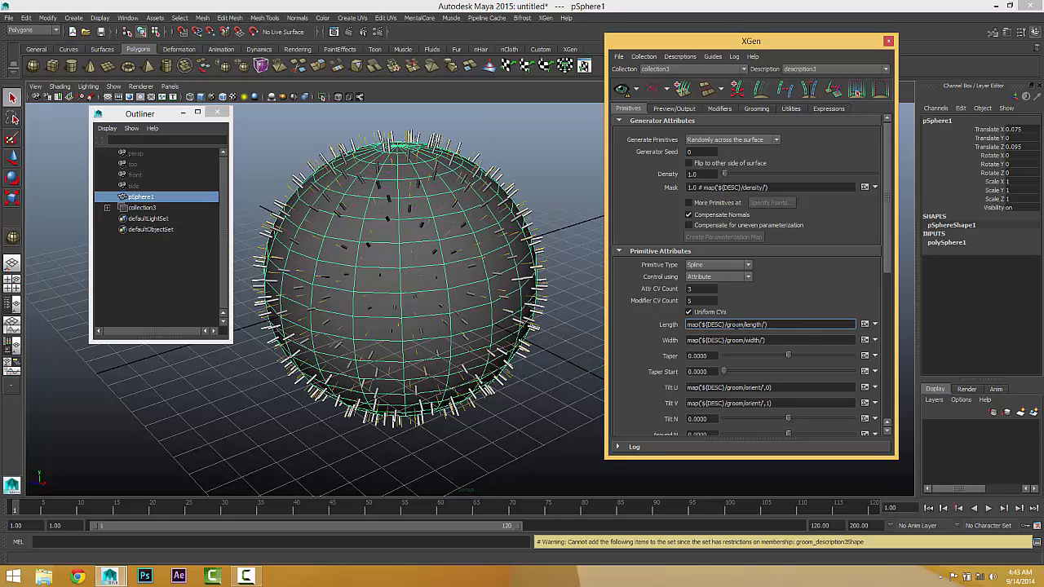
pyautogui.click(757, 109)
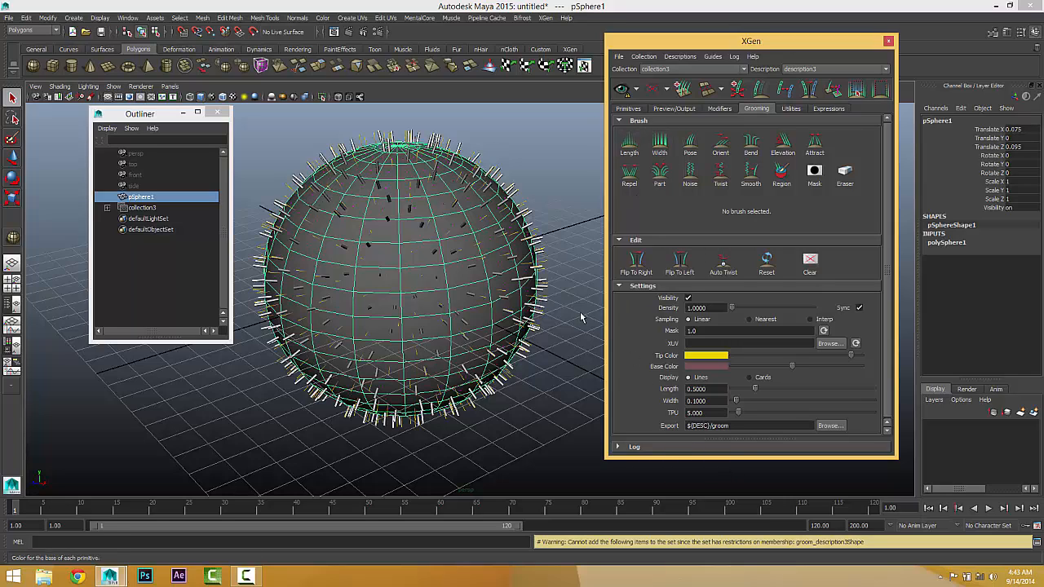
pyautogui.click(635, 109)
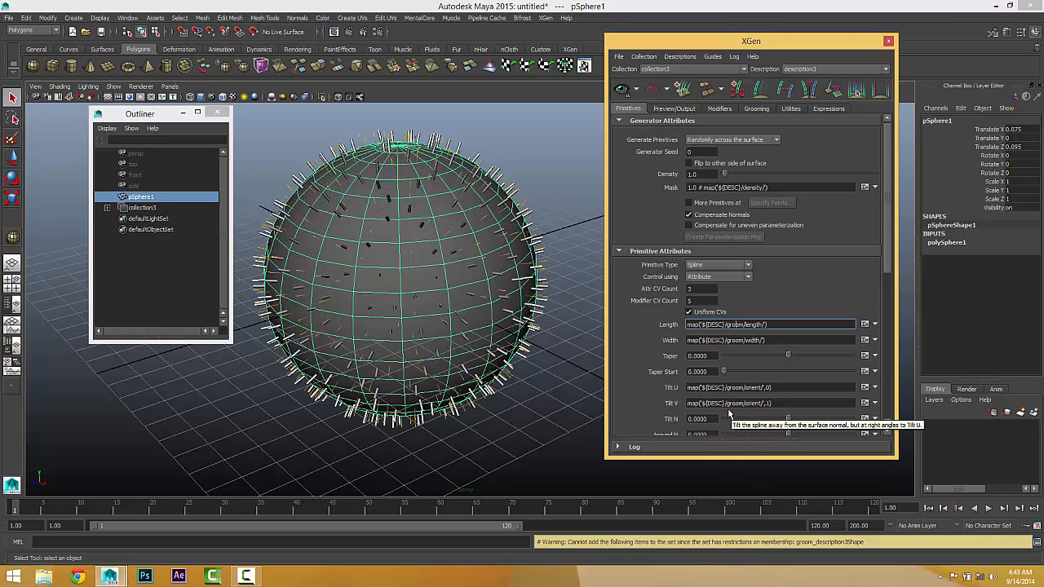
# Step: Delete collection3 from the scene
pyautogui.click(142, 210)
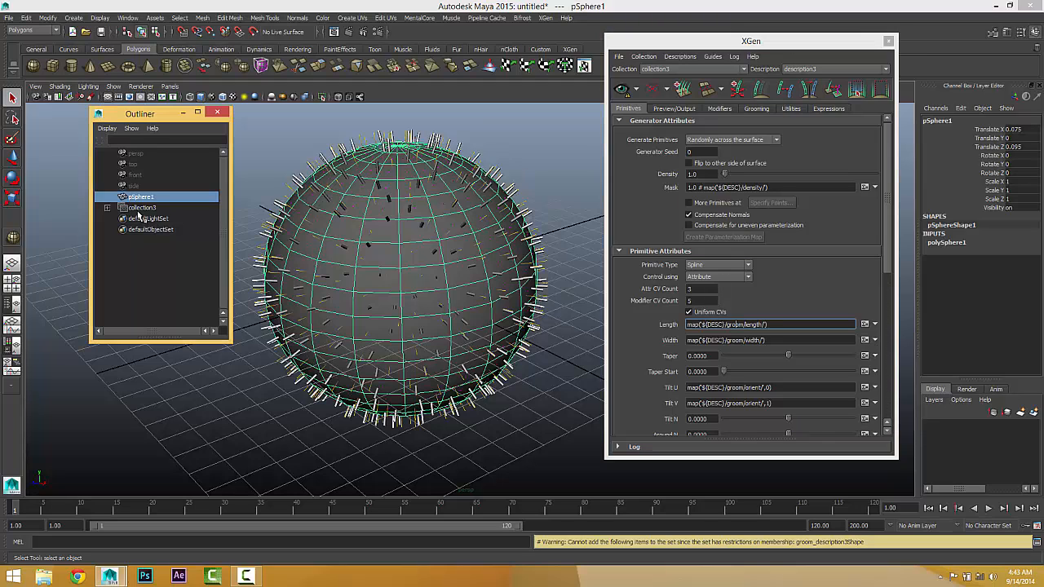
pyautogui.press('Delete')
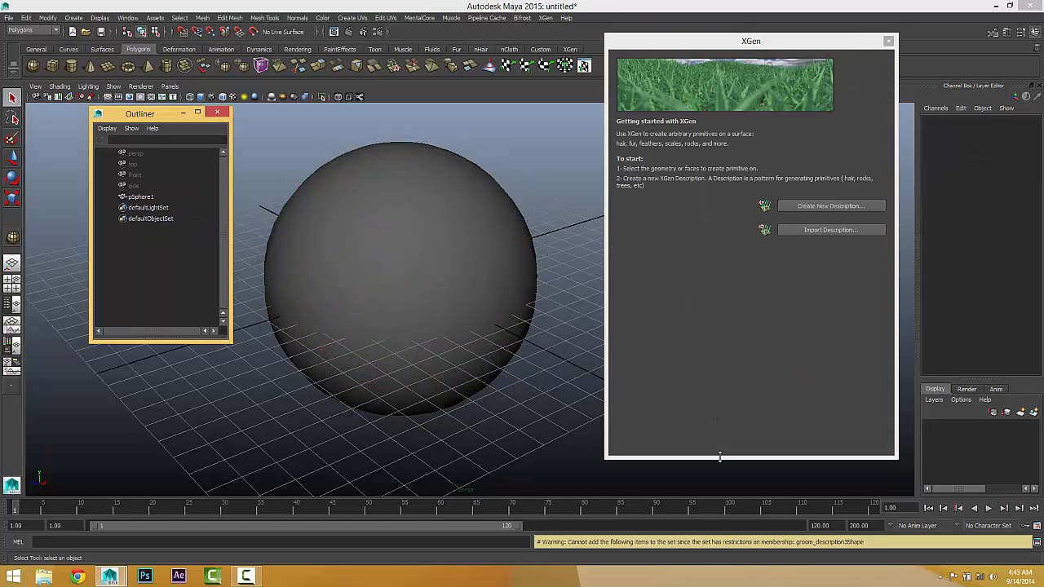
# Step: Create a new XGen description of randomly placed, expression-controlled cards on the whole sphere
pyautogui.click(389, 232)
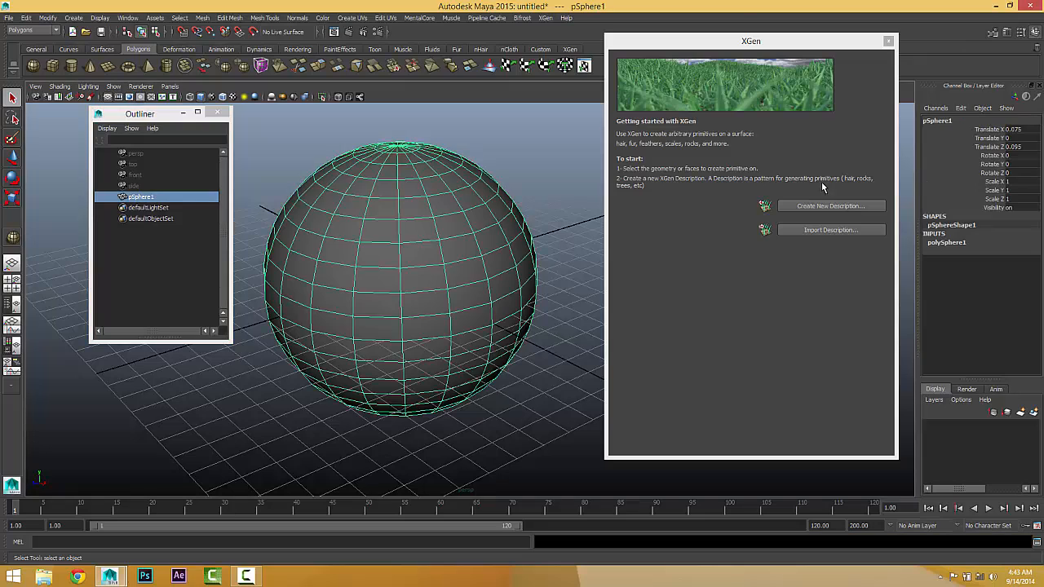
pyautogui.click(828, 206)
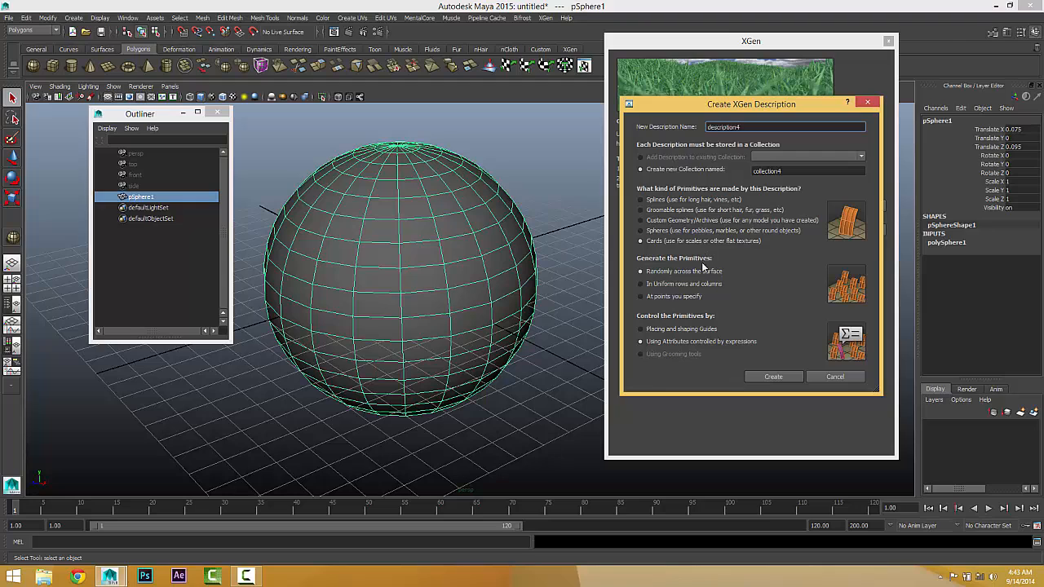
pyautogui.click(773, 376)
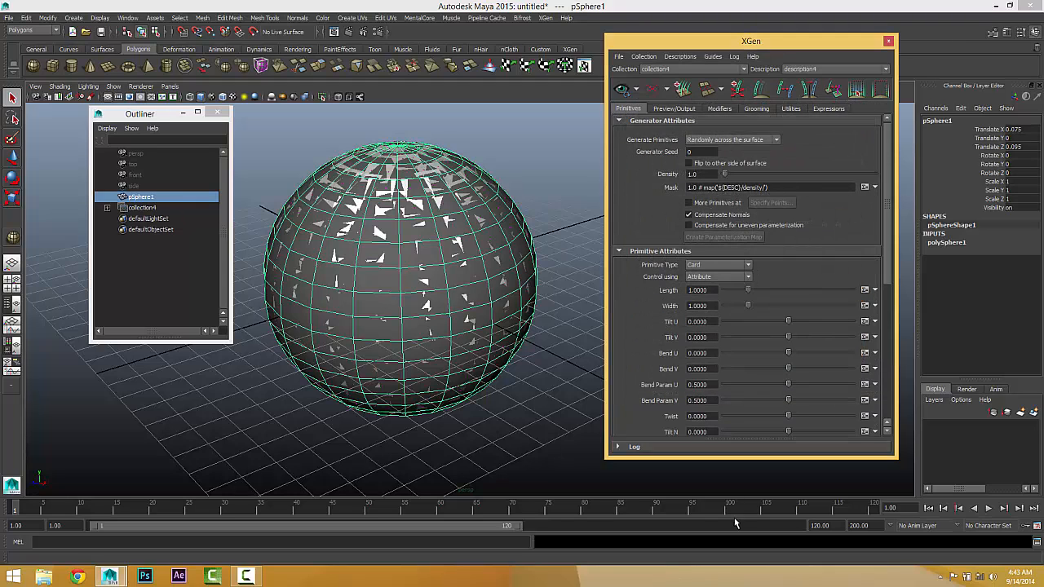
# Step: Compare the primitive types by switching the description to Sphere, Spline, Sphere again, Card and finally Archive
pyautogui.click(718, 265)
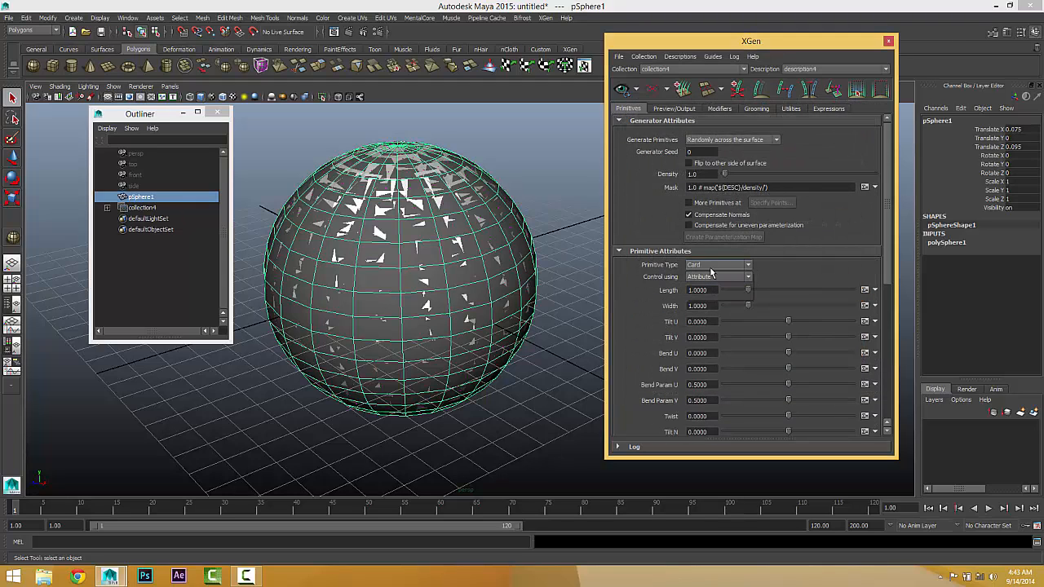
pyautogui.click(707, 289)
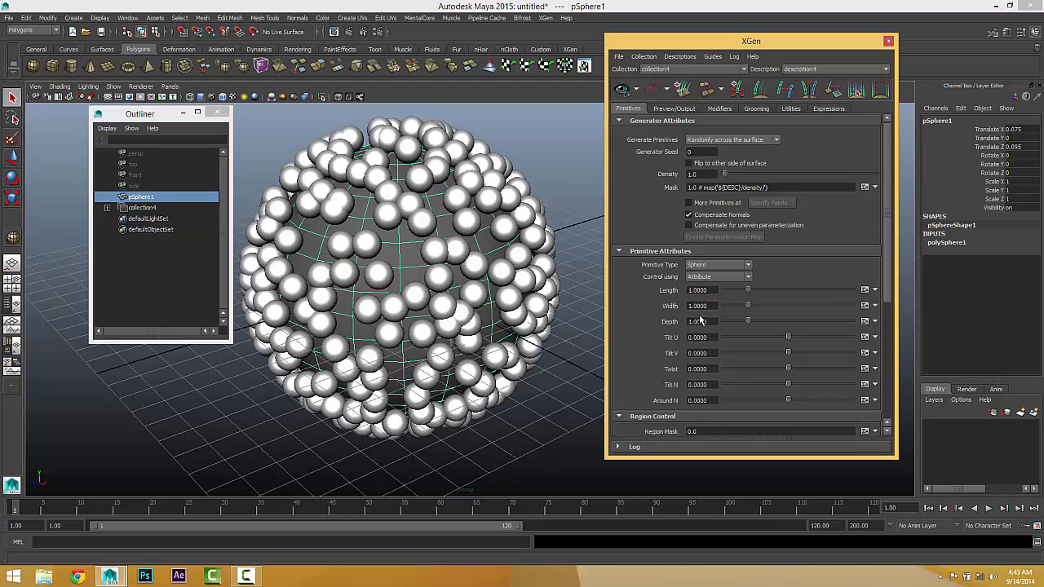
pyautogui.click(712, 264)
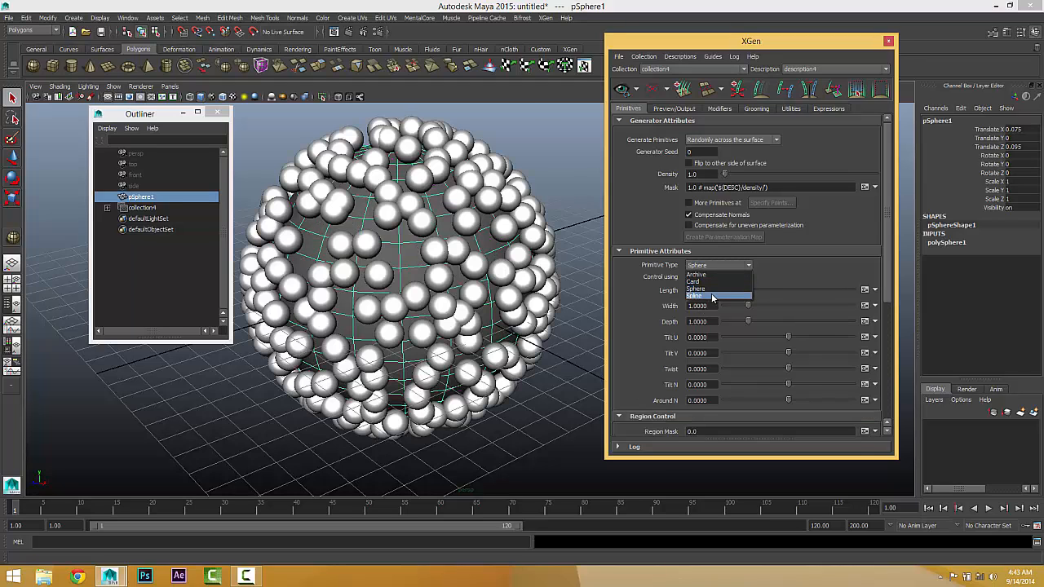
pyautogui.click(715, 299)
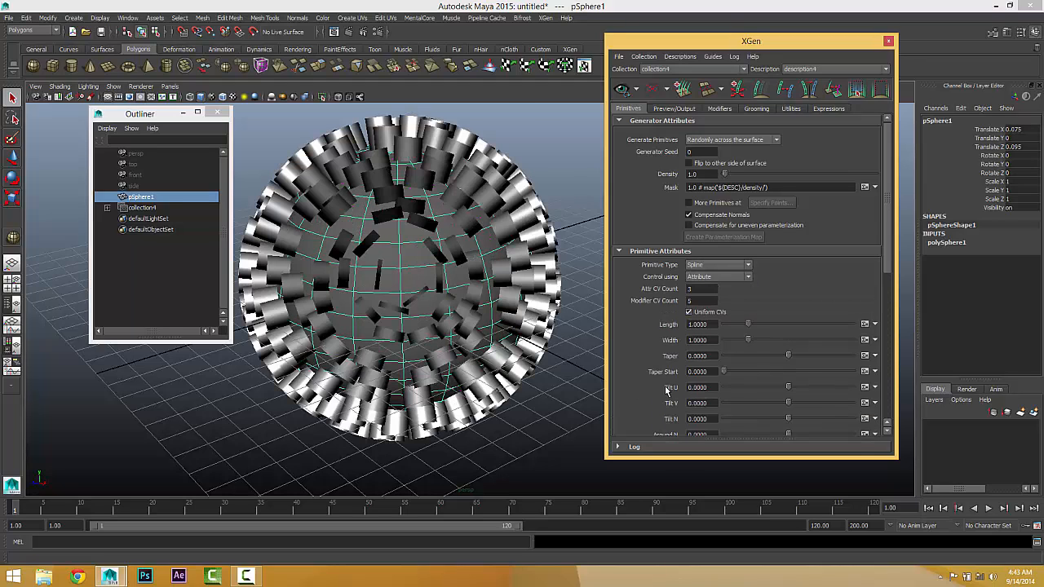
pyautogui.click(703, 266)
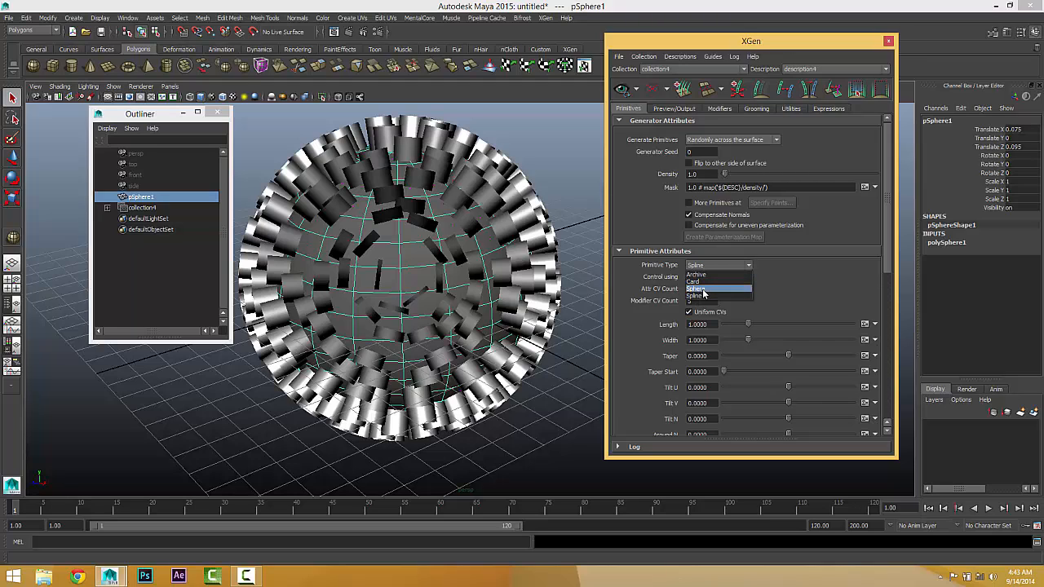
pyautogui.click(703, 291)
pyautogui.click(705, 265)
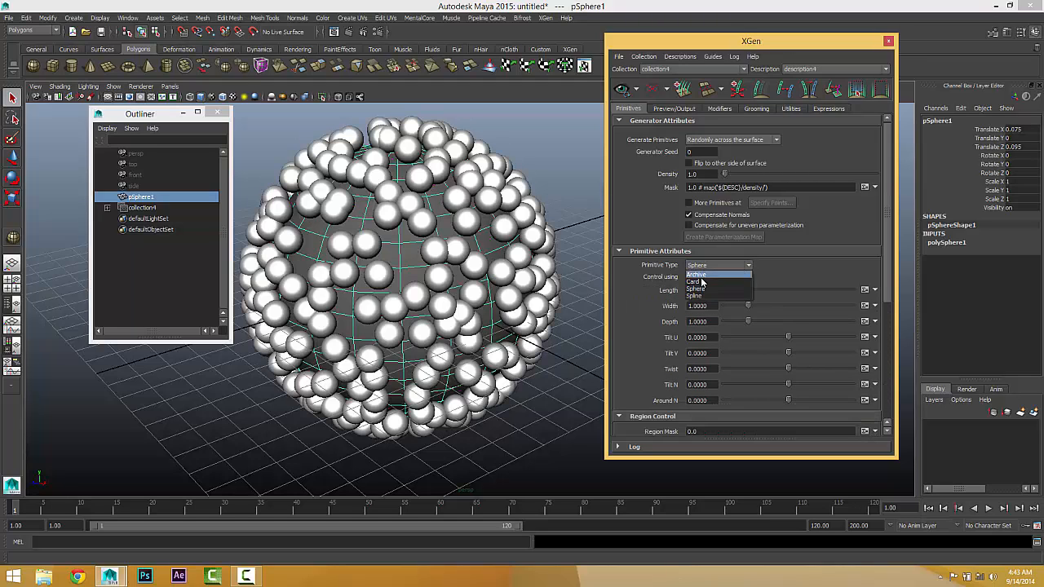
pyautogui.click(702, 282)
pyautogui.click(703, 265)
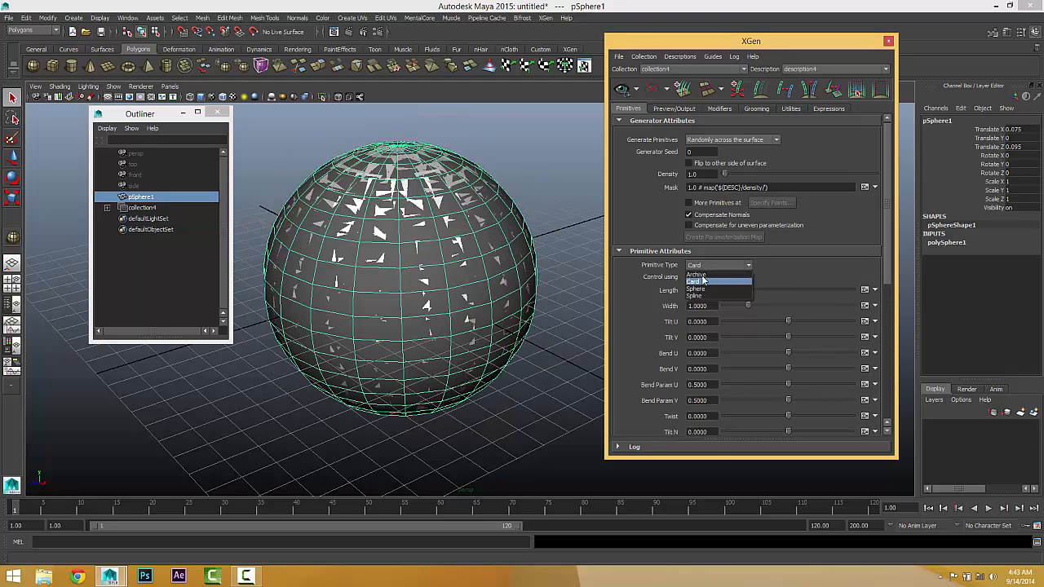
pyautogui.click(701, 275)
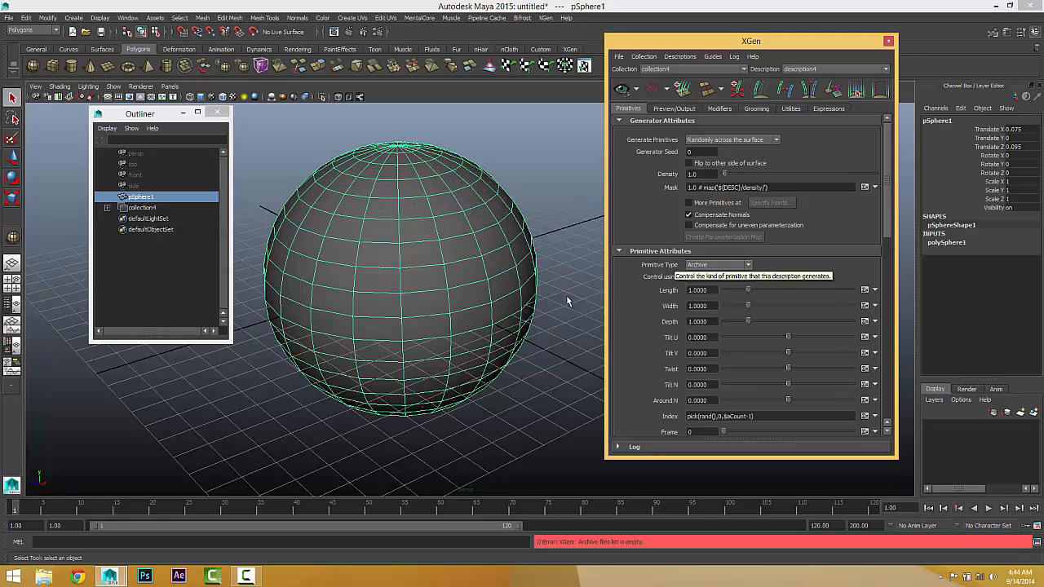
# Step: Replace collection4 with a new XGen description of randomly placed custom geometry/archives on the whole sphere
pyautogui.click(136, 211)
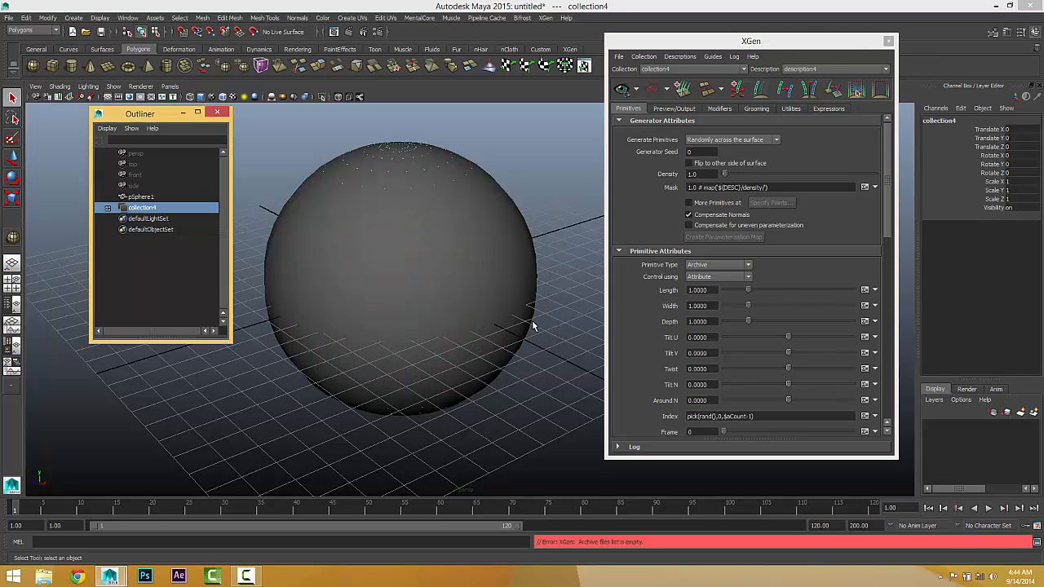
pyautogui.press('Delete')
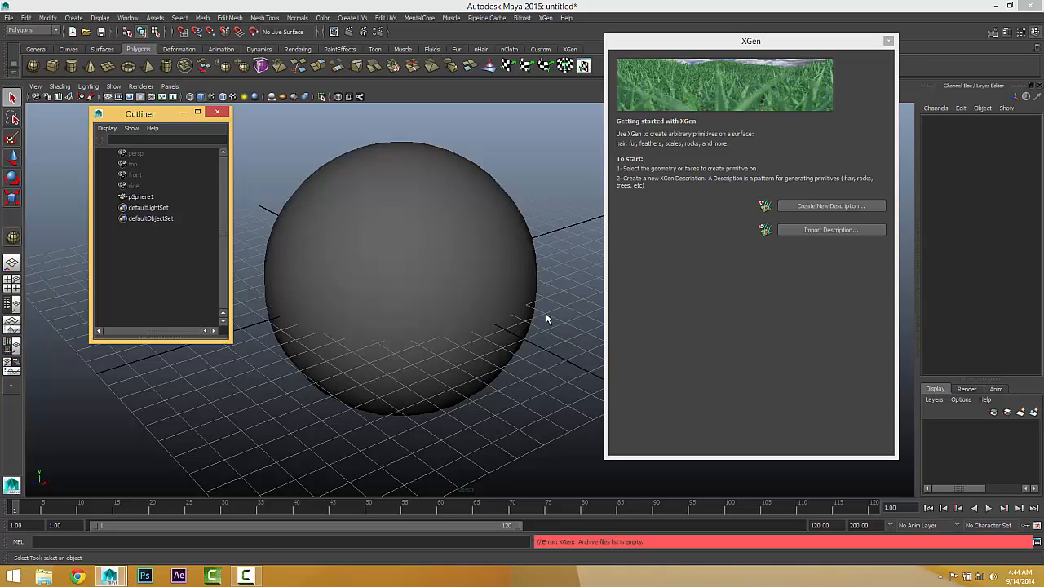
pyautogui.click(357, 182)
pyautogui.click(806, 208)
pyautogui.click(806, 208)
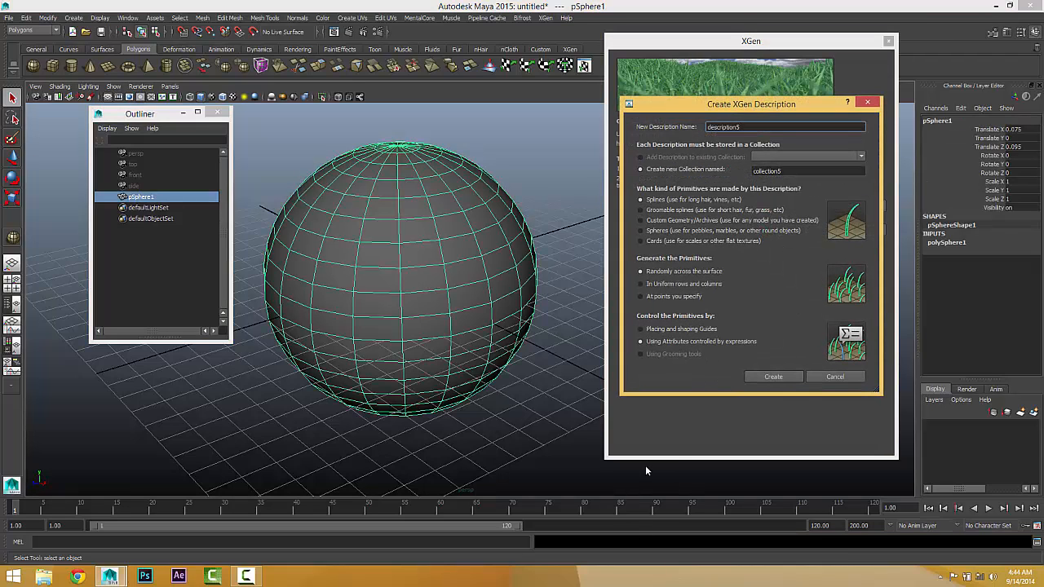
pyautogui.click(646, 220)
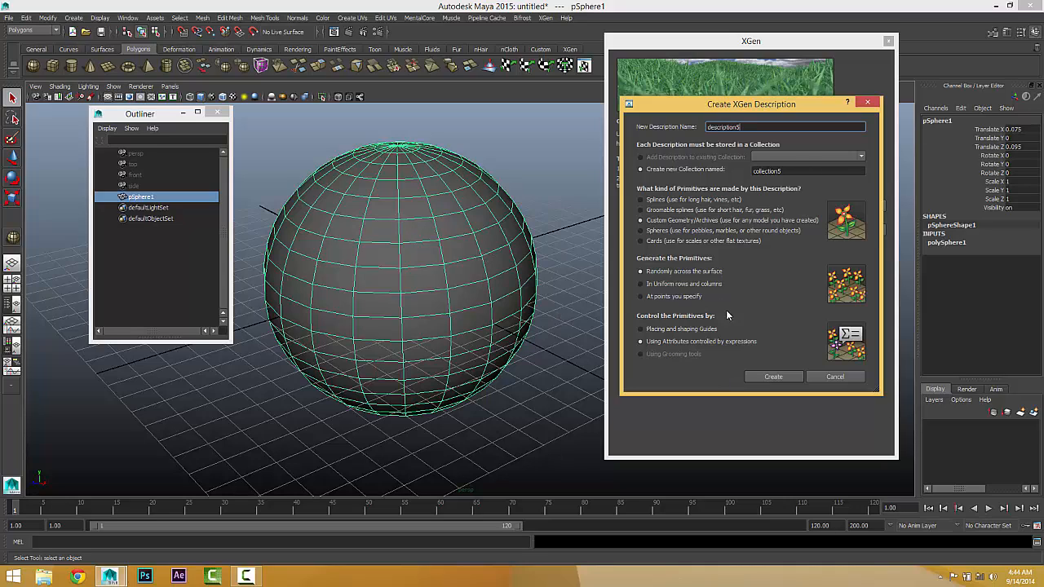
pyautogui.click(770, 378)
# Step: Create a polygon cube beside the sphere, about 2.1 wide, 2.2 high and 1.9 deep
pyautogui.keyDown('alt'); pyautogui.moveTo(503, 332); pyautogui.dragTo(425, 321, button='middle'); pyautogui.keyUp('alt')
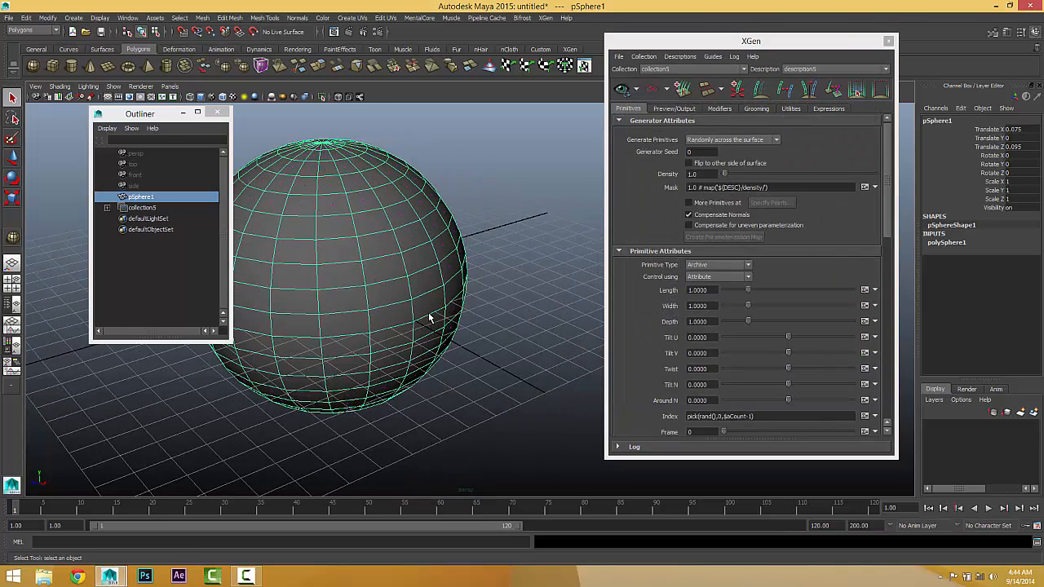
pyautogui.keyDown('alt'); pyautogui.moveTo(430, 317); pyautogui.dragTo(329, 350, button='right'); pyautogui.keyUp('alt')
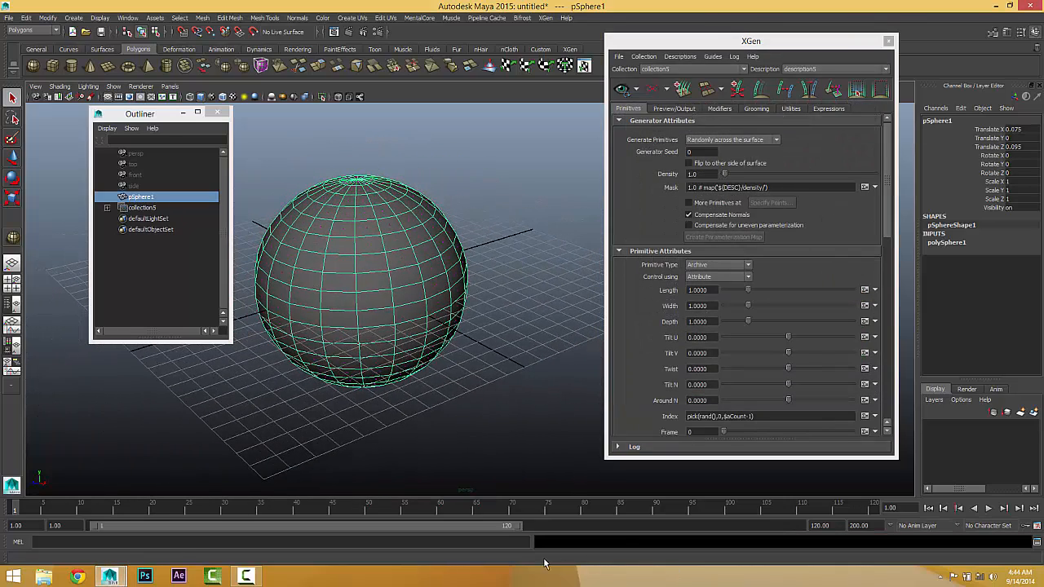
pyautogui.moveTo(370, 310)
pyautogui.keyDown('alt'); pyautogui.mouseDown()
pyautogui.moveTo(333, 310)
pyautogui.moveTo(351, 310)
pyautogui.mouseUp(); pyautogui.keyUp('alt')
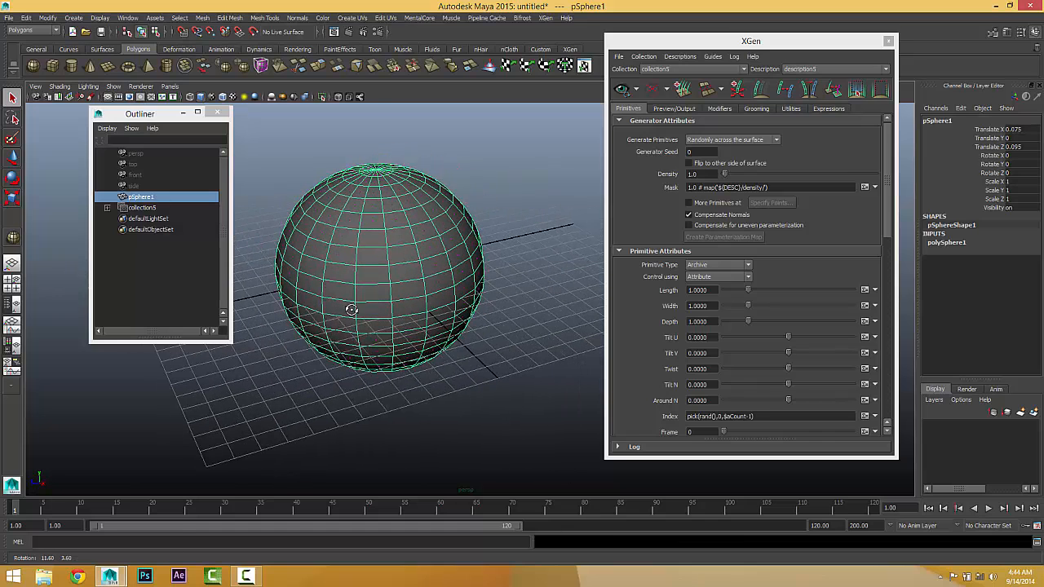
pyautogui.scroll(-7, 705, 316)
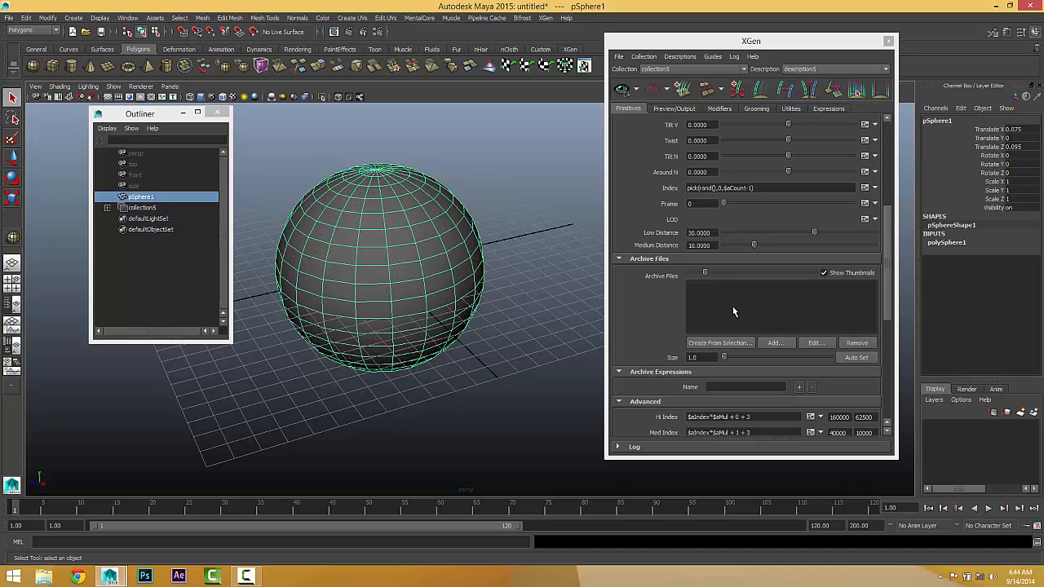
pyautogui.keyDown('alt'); pyautogui.moveTo(419, 264); pyautogui.dragTo(408, 252); pyautogui.keyUp('alt')
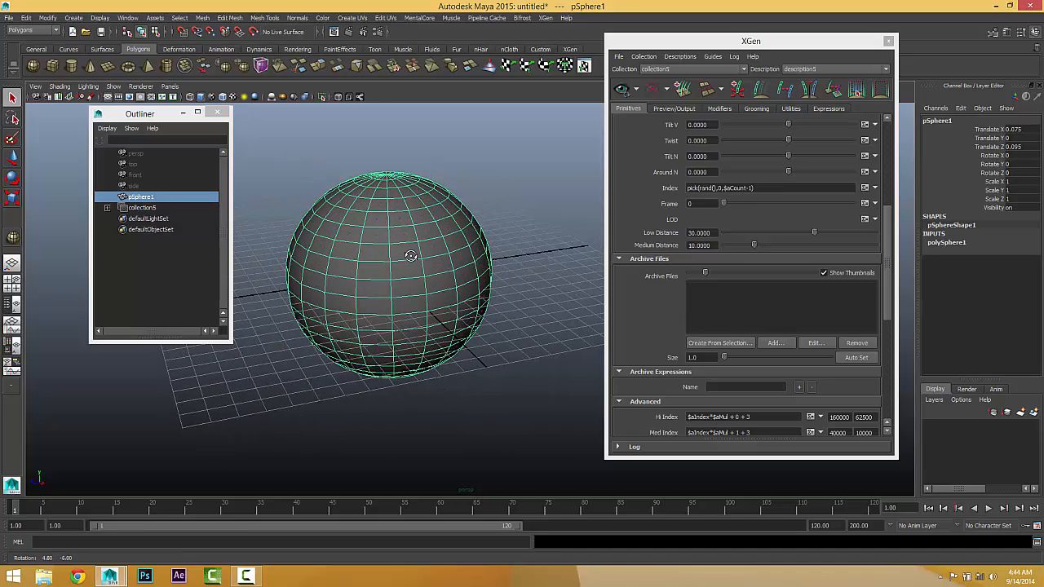
pyautogui.moveTo(144, 105); pyautogui.dragTo(75, 110)
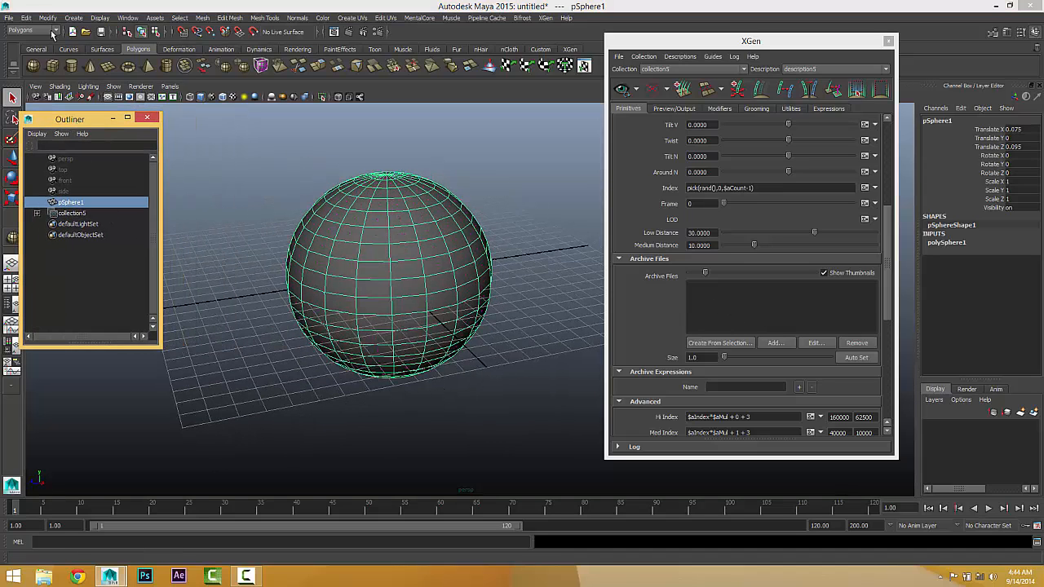
pyautogui.click(51, 63)
pyautogui.moveTo(526, 267); pyautogui.dragTo(547, 318)
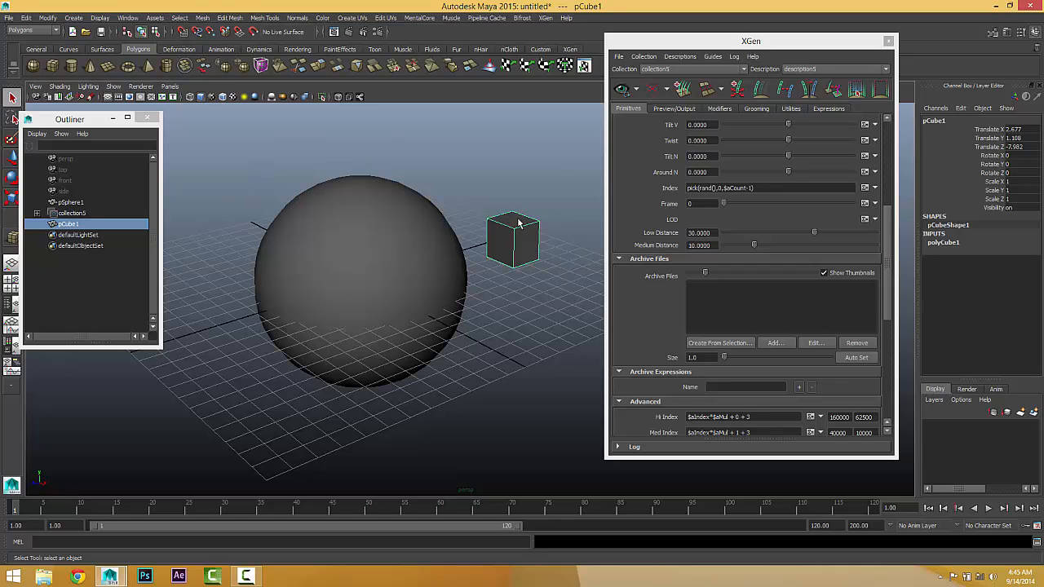
# Step: Slim the cube into an upright box about 0.72 wide, 2.02 high and 0.75 deep
pyautogui.click(944, 243)
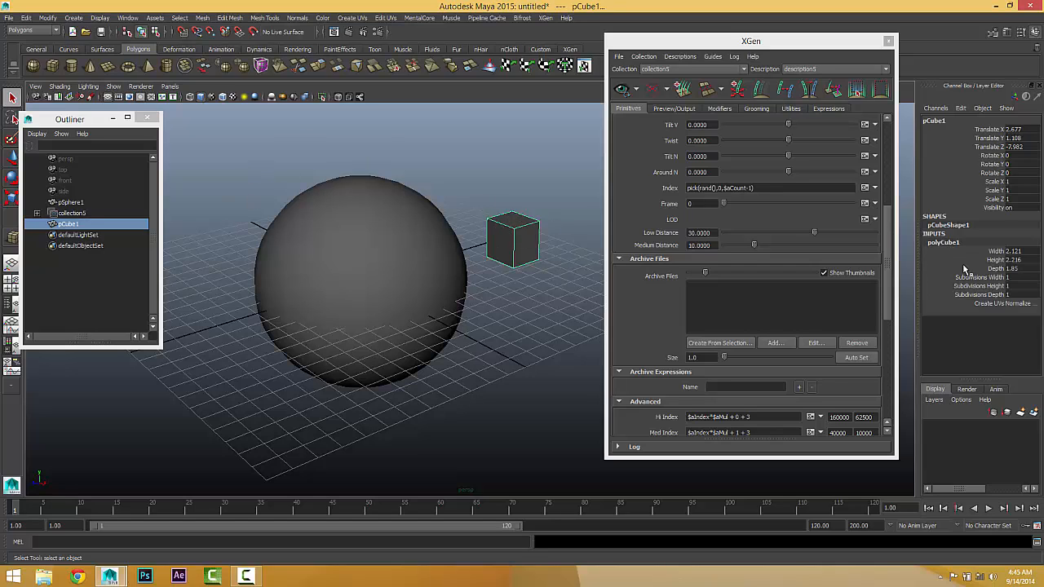
pyautogui.click(995, 253)
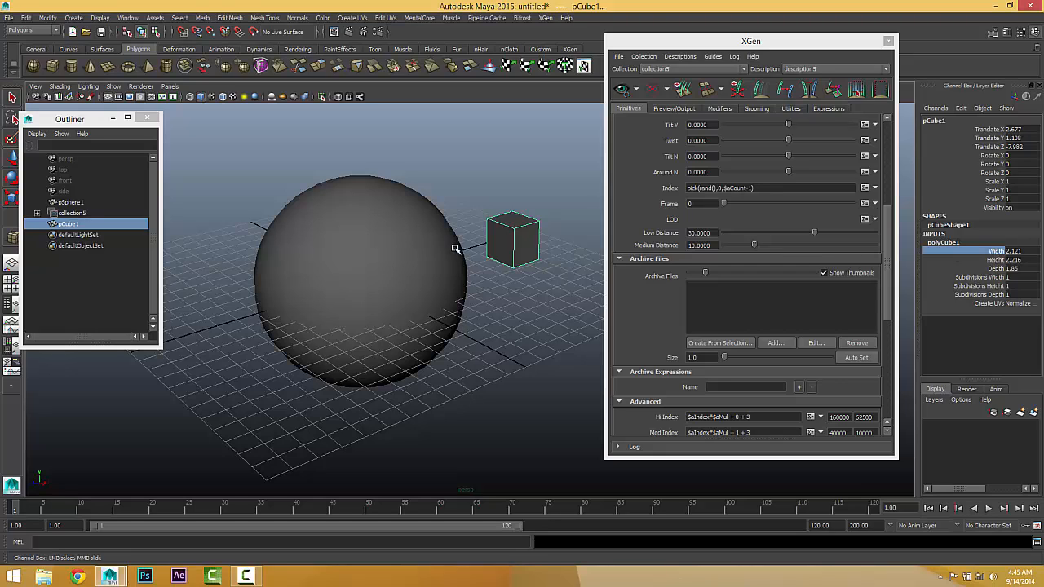
pyautogui.moveTo(457, 249); pyautogui.dragTo(447, 247, button='middle')
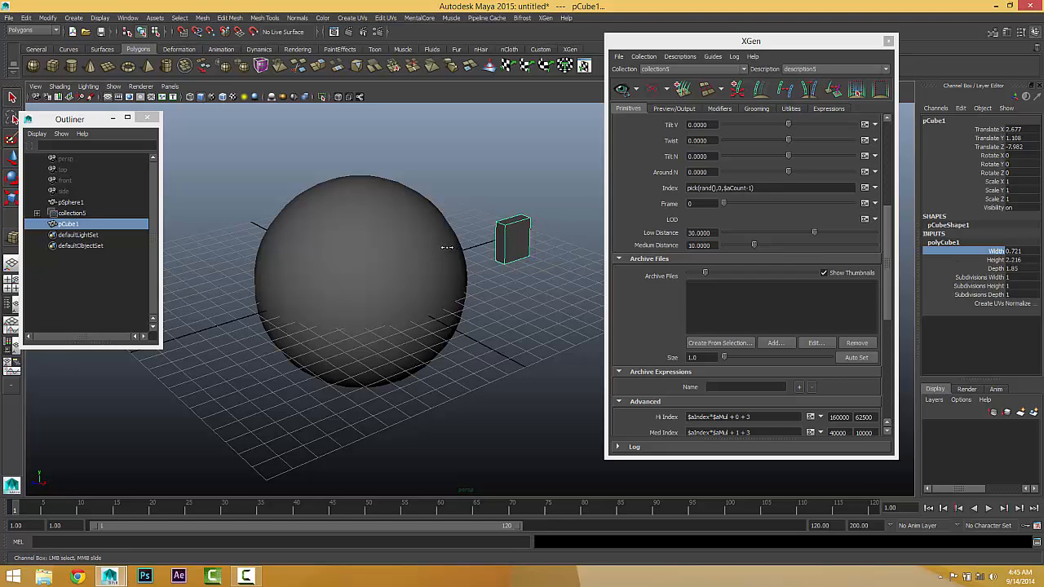
pyautogui.click(997, 260)
pyautogui.moveTo(403, 306); pyautogui.dragTo(395, 328, button='middle')
pyautogui.click(995, 268)
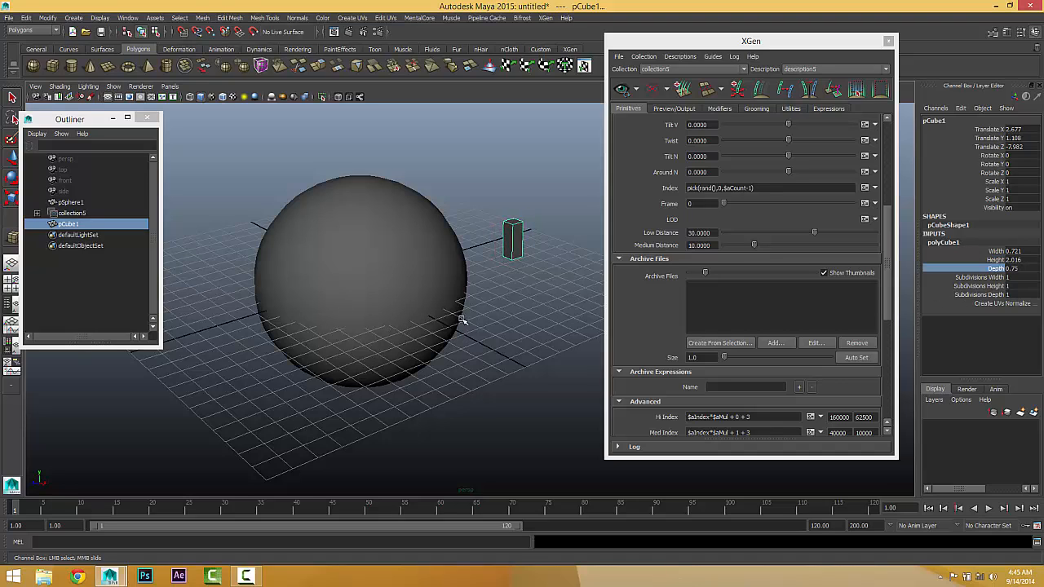
pyautogui.click(495, 310)
pyautogui.moveTo(513, 239); pyautogui.dragTo(536, 226, button='right')
pyautogui.moveTo(471, 183); pyautogui.dragTo(532, 324)
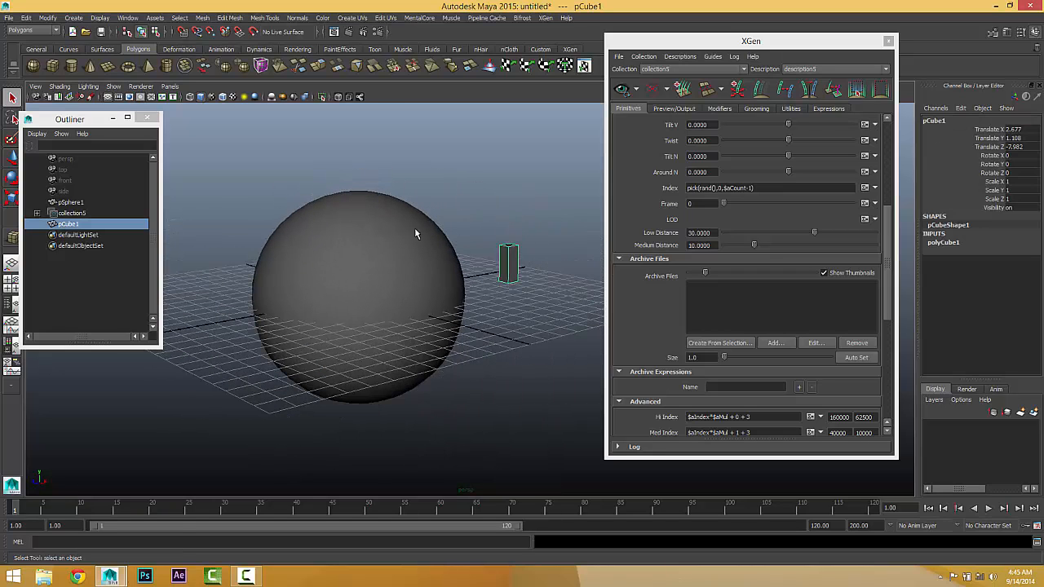
pyautogui.moveTo(502, 290)
pyautogui.keyDown('alt'); pyautogui.mouseDown()
pyautogui.moveTo(489, 288)
pyautogui.moveTo(503, 286)
pyautogui.mouseUp(); pyautogui.keyUp('alt')
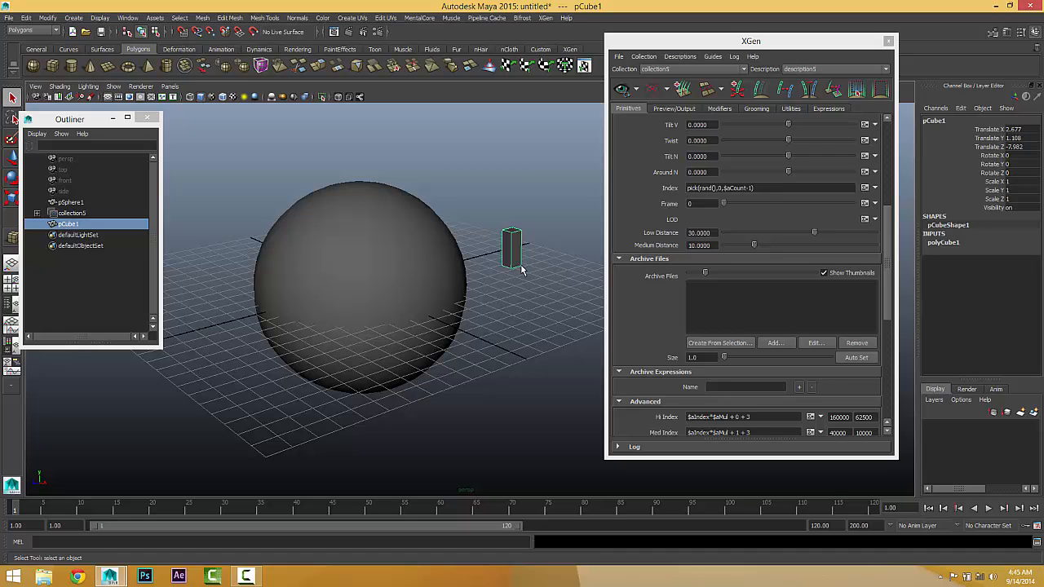
# Step: Save the scene as a Maya Binary file named testSceneXgen in the default project's scenes folder
pyautogui.click(9, 18)
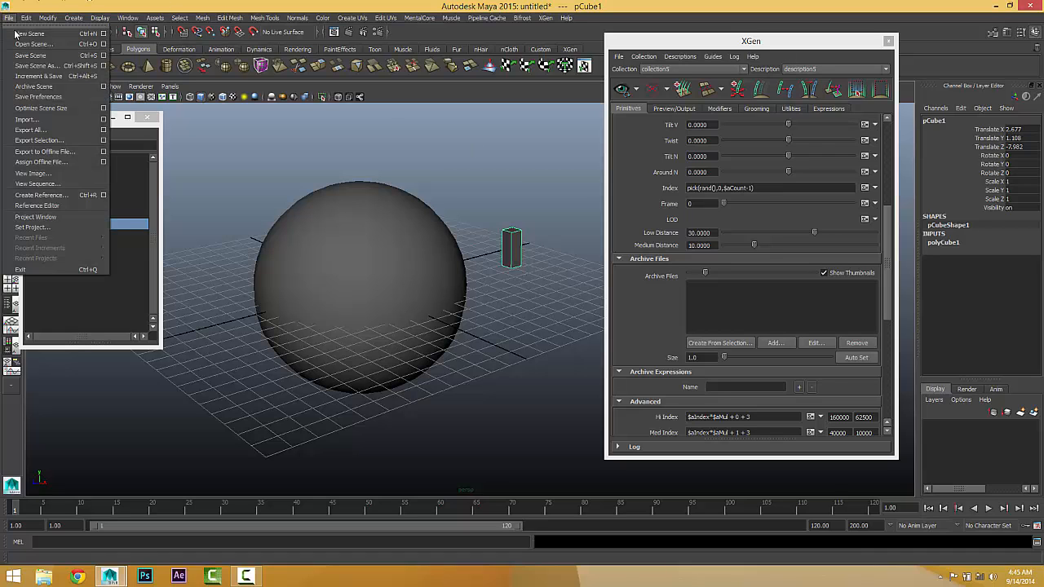
pyautogui.click(36, 66)
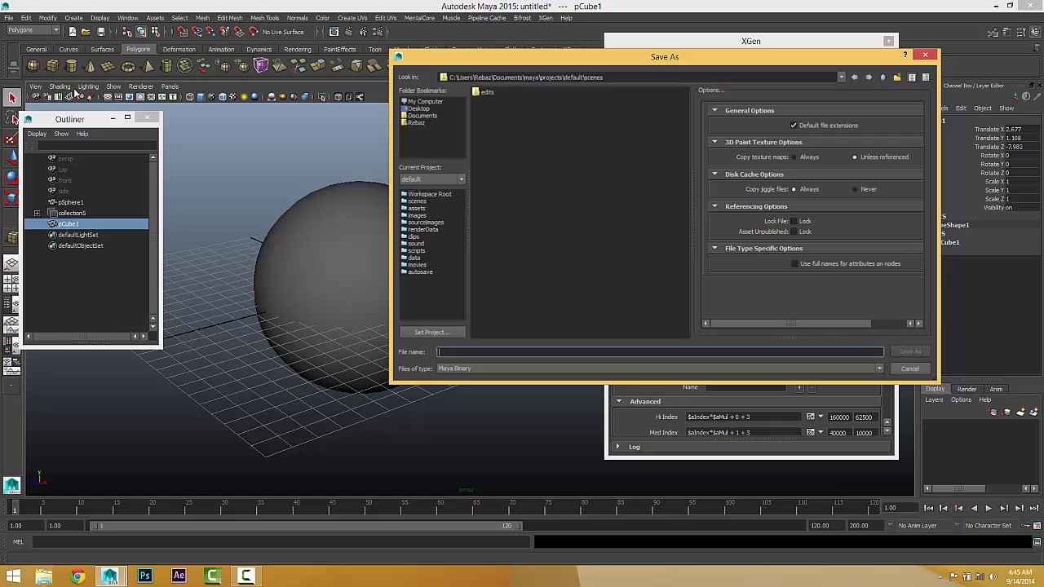
pyautogui.click(650, 266)
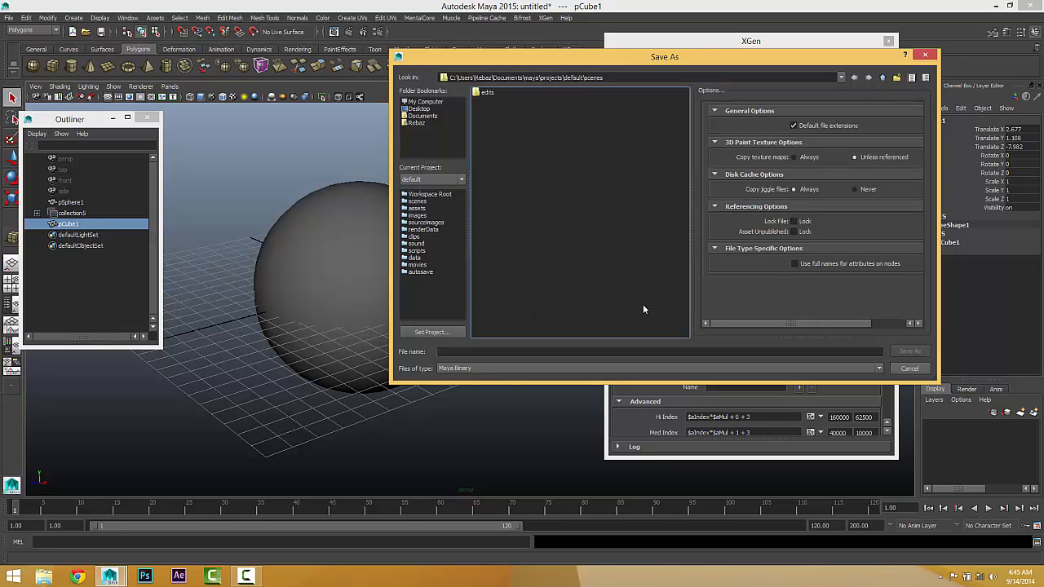
pyautogui.click(494, 353)
pyautogui.write('le')
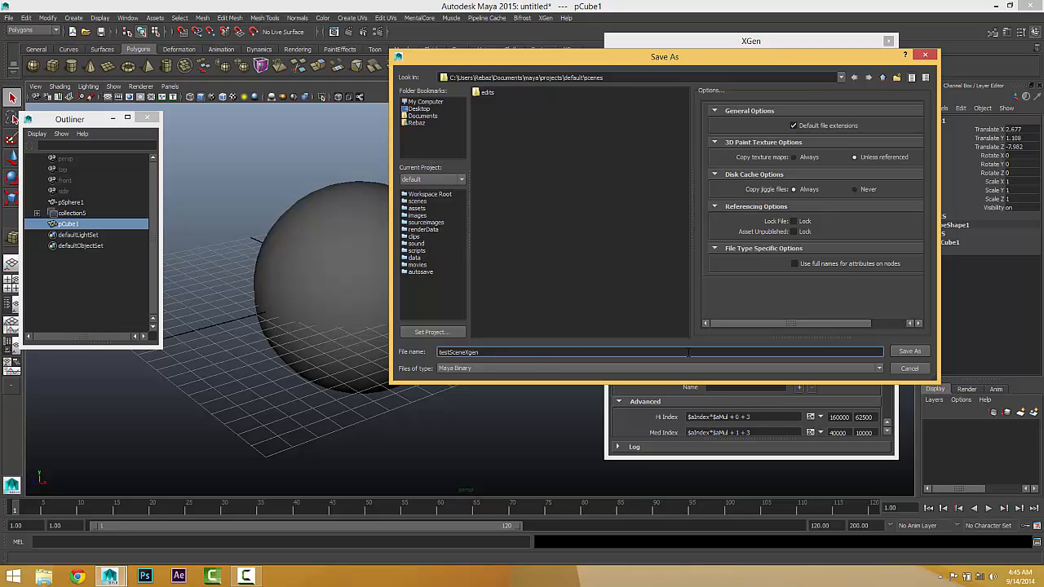
pyautogui.click(907, 352)
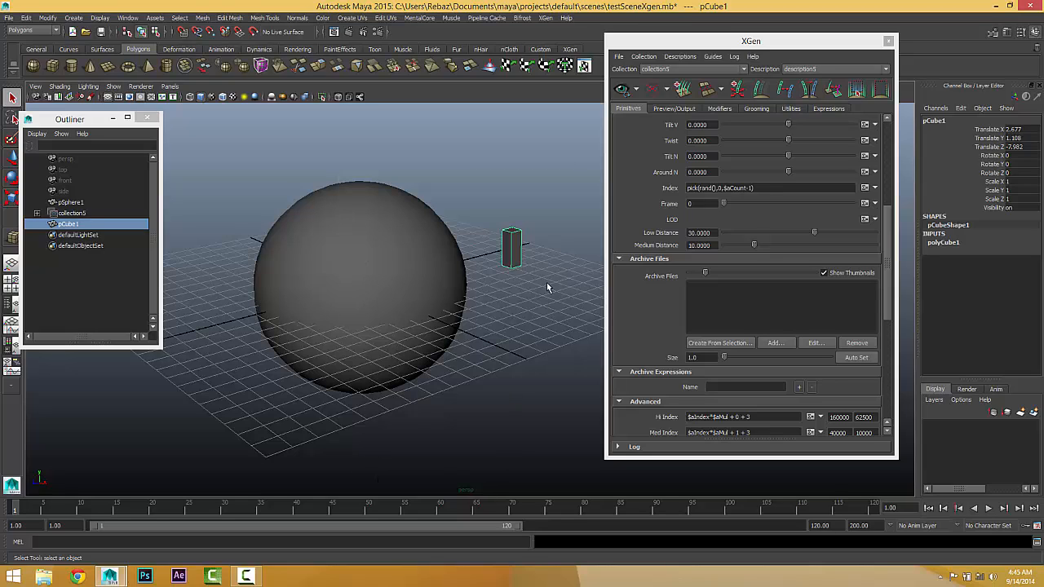
# Step: Export the selected cube as an XGen archive to the user archives folder, prefixing the archive name with "cube" and leaving level of detail disabled
pyautogui.moveTo(525, 264); pyautogui.dragTo(500, 309)
pyautogui.click(702, 346)
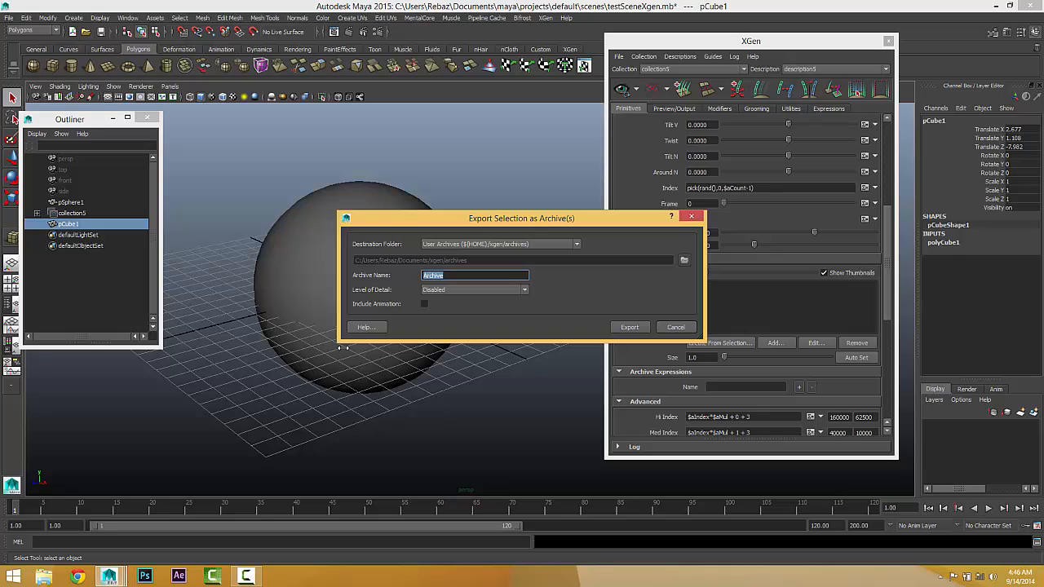
pyautogui.press('Home')
pyautogui.write('cube')
pyautogui.click(623, 327)
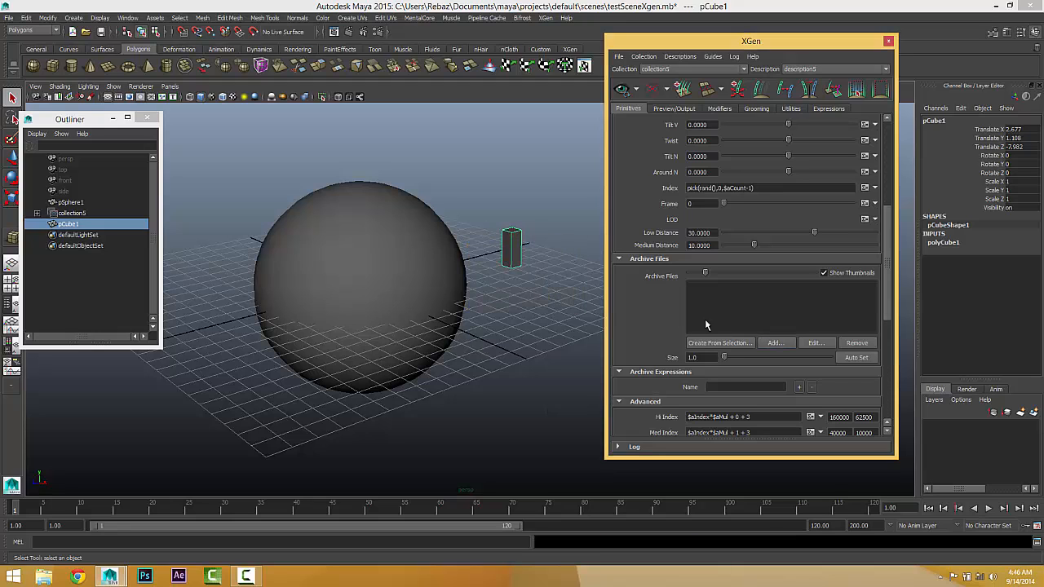
# Step: Add cubeArchive.xarc from the user's Documents xgen archives folder to the description's archive files and import its associated materials
pyautogui.click(770, 342)
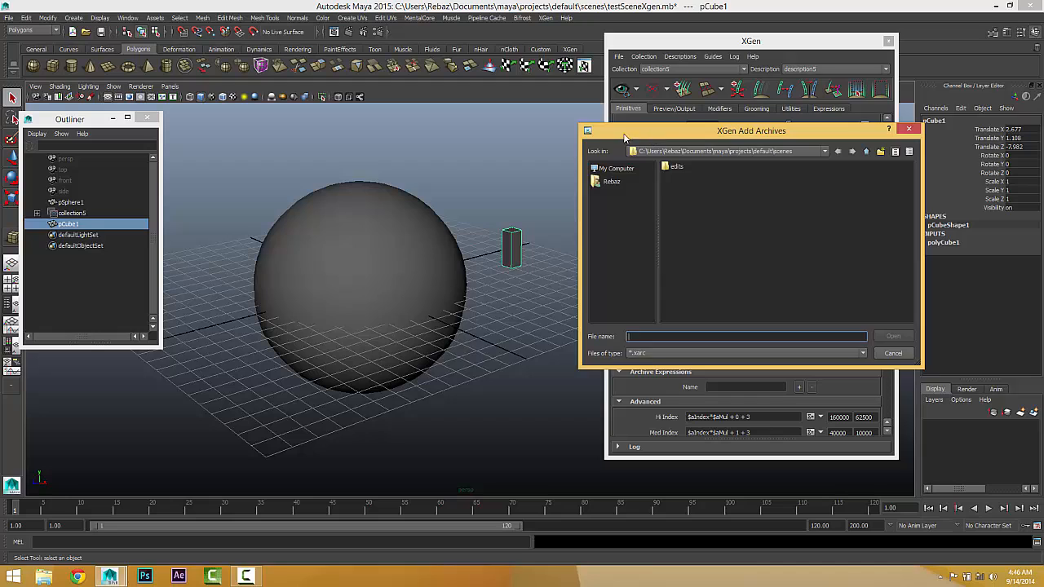
pyautogui.moveTo(628, 140); pyautogui.dragTo(363, 144)
pyautogui.click(348, 187)
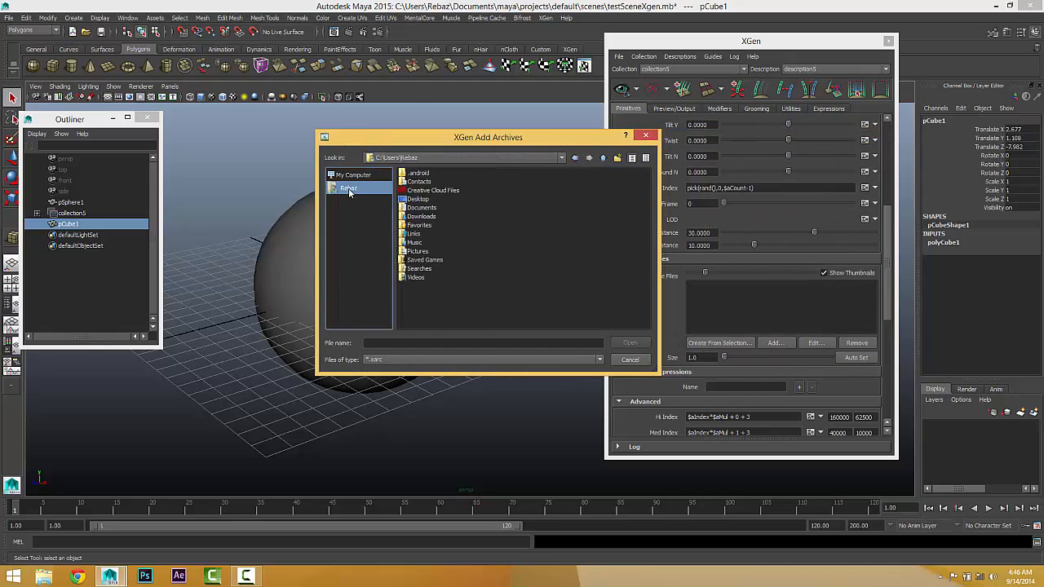
pyautogui.doubleClick(432, 207)
pyautogui.doubleClick(408, 214)
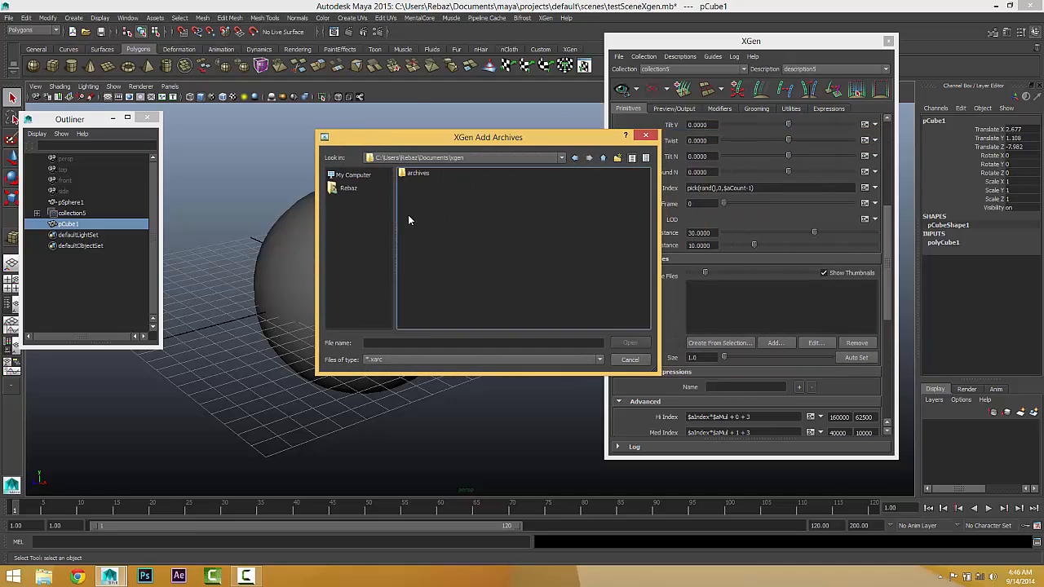
pyautogui.doubleClick(410, 174)
pyautogui.click(431, 200)
pyautogui.doubleClick(431, 200)
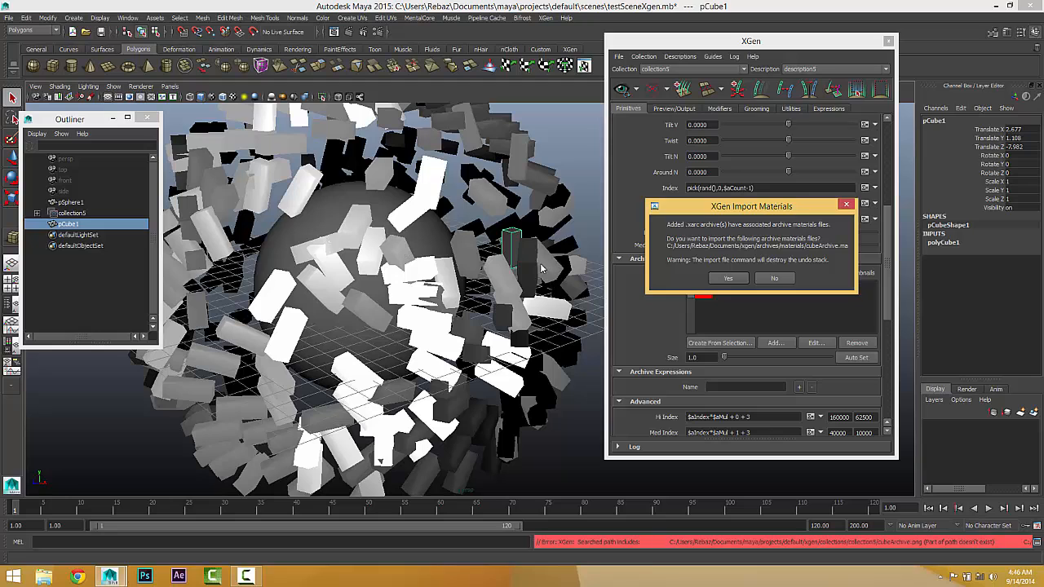
pyautogui.click(728, 279)
# Step: Set the archive size to 4.0 so the scattered cubes shrink on the sphere's surface
pyautogui.keyDown('alt'); pyautogui.moveTo(417, 278); pyautogui.dragTo(434, 296); pyautogui.keyUp('alt')
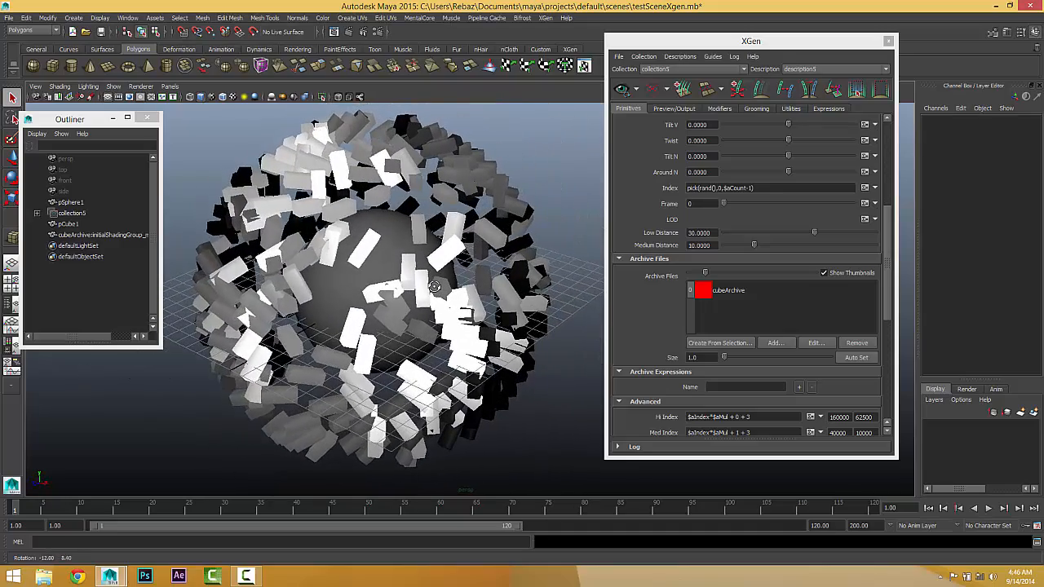
pyautogui.keyDown('alt'); pyautogui.moveTo(305, 284); pyautogui.dragTo(357, 335); pyautogui.keyUp('alt')
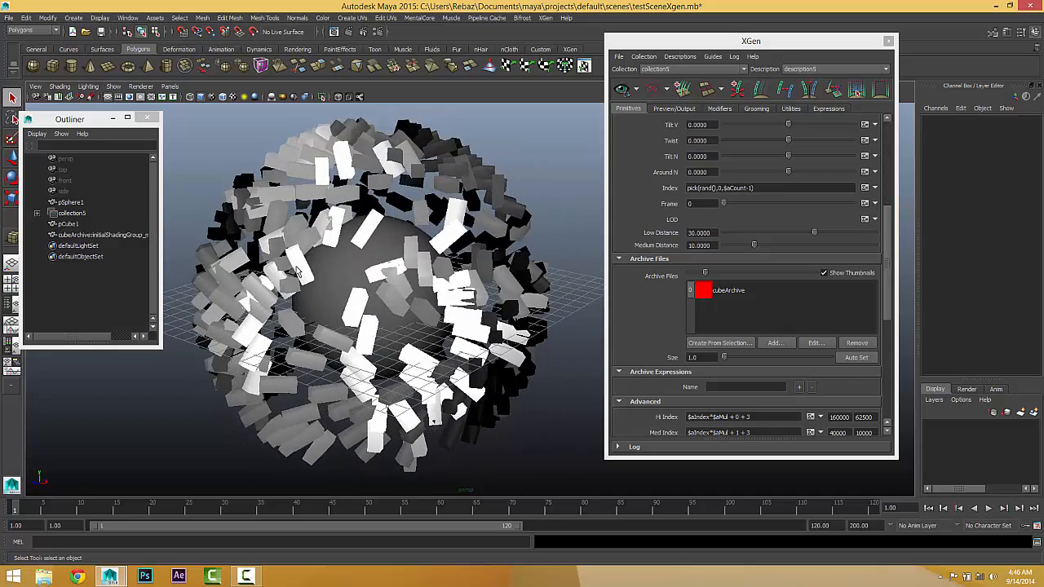
pyautogui.scroll(7, 638, 209)
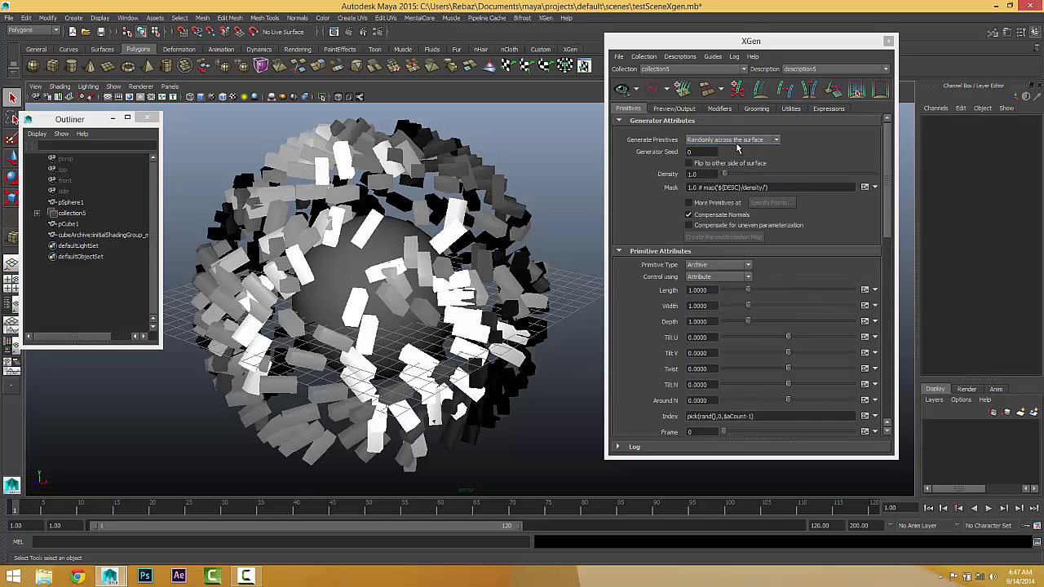
pyautogui.keyDown('alt'); pyautogui.moveTo(335, 299); pyautogui.dragTo(338, 276); pyautogui.keyUp('alt')
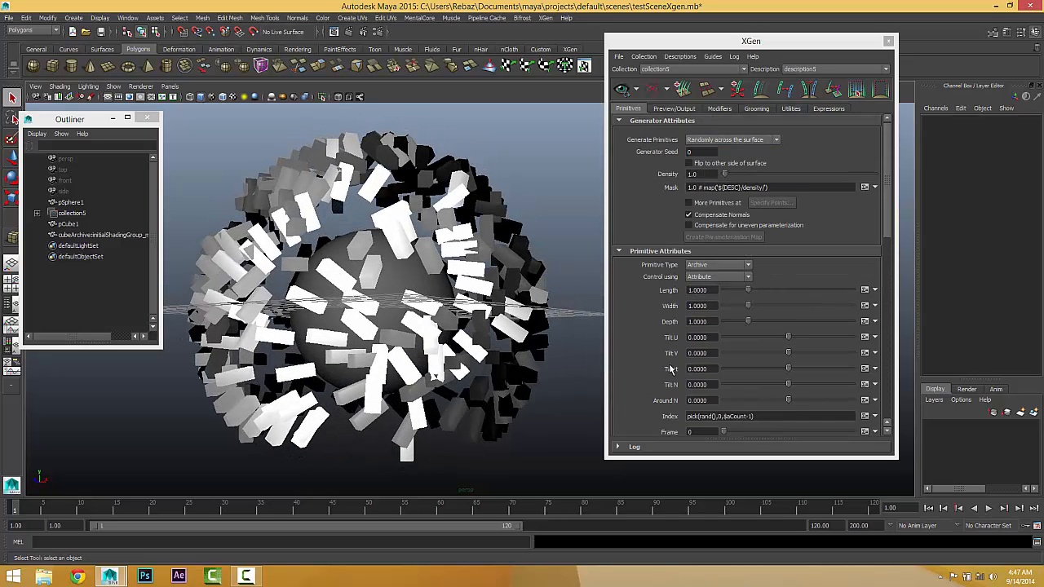
pyautogui.scroll(-6, 669, 372)
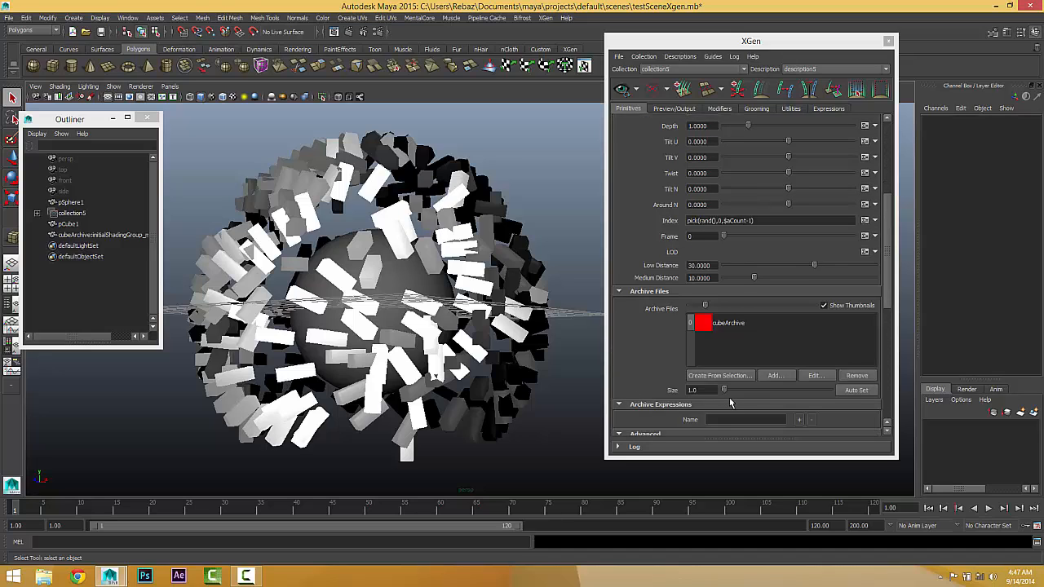
pyautogui.click(725, 391)
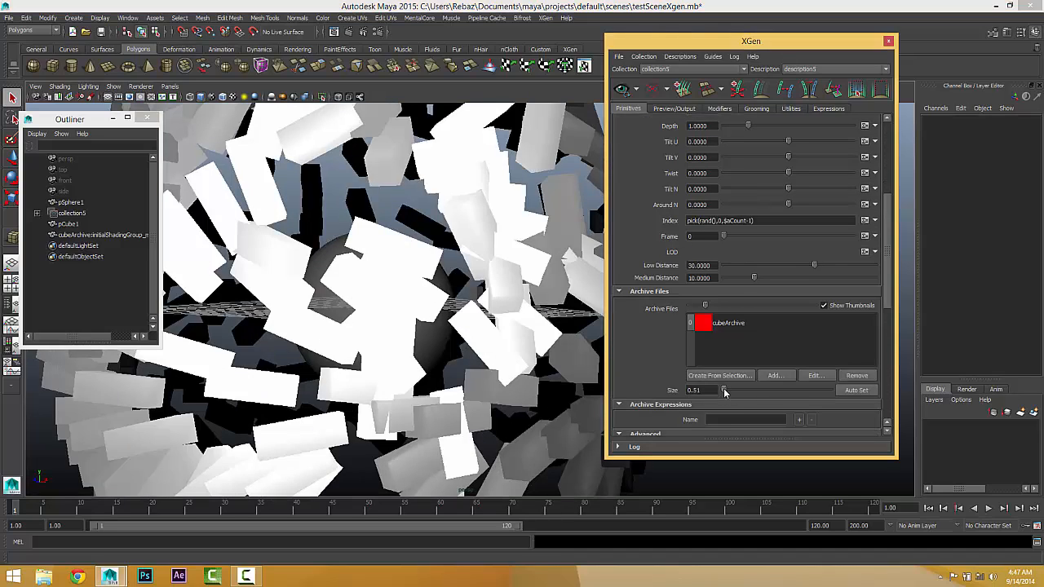
pyautogui.moveTo(724, 390); pyautogui.dragTo(622, 383)
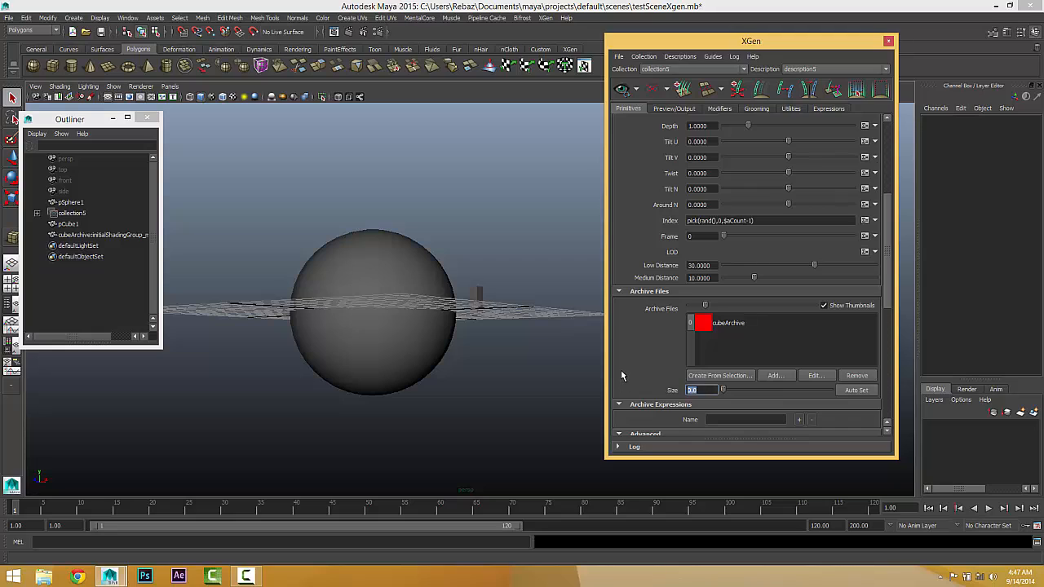
pyautogui.write('.')
pyautogui.write('4')
pyautogui.press('Return')
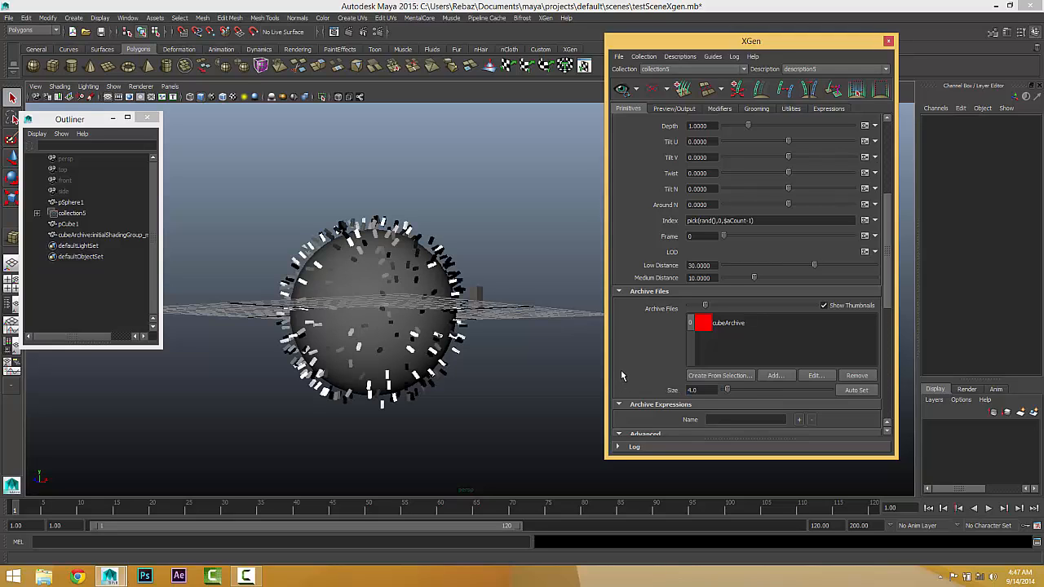
# Step: Close the XGen window and delete collection5, pCube1 and the imported cubeArchive material reference, keeping only the sphere
pyautogui.keyDown('alt'); pyautogui.moveTo(437, 292); pyautogui.dragTo(693, 351, button='right'); pyautogui.keyUp('alt')
pyautogui.keyDown('alt'); pyautogui.moveTo(355, 330); pyautogui.dragTo(445, 306, button='middle'); pyautogui.keyUp('alt')
pyautogui.keyDown('alt'); pyautogui.moveTo(445, 304); pyautogui.dragTo(416, 313); pyautogui.keyUp('alt')
pyautogui.scroll(5, 644, 233)
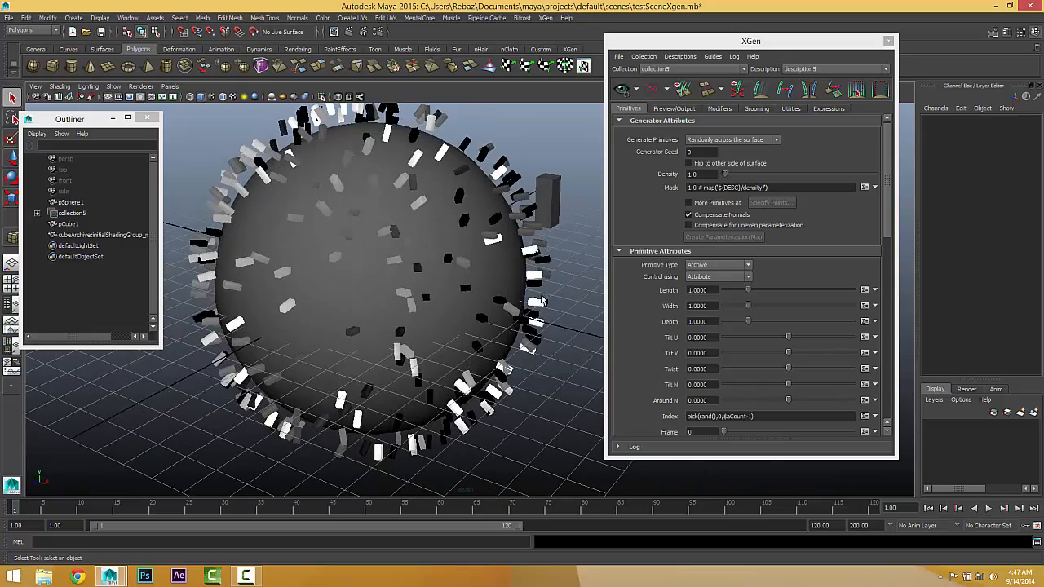
pyautogui.click(889, 41)
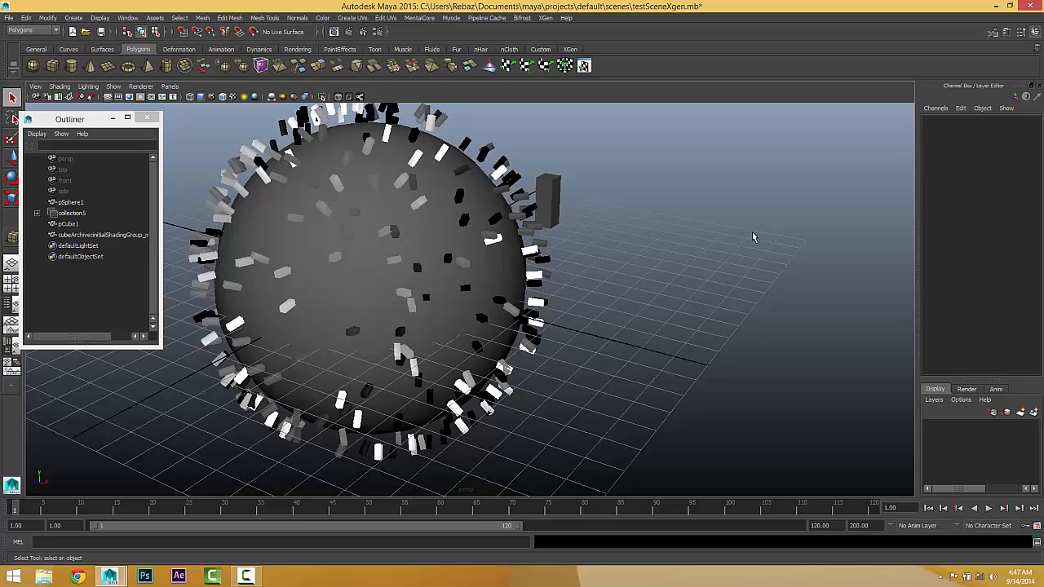
pyautogui.click(71, 213)
pyautogui.keyDown('ctrl'); pyautogui.click(85, 236); pyautogui.keyUp('ctrl')
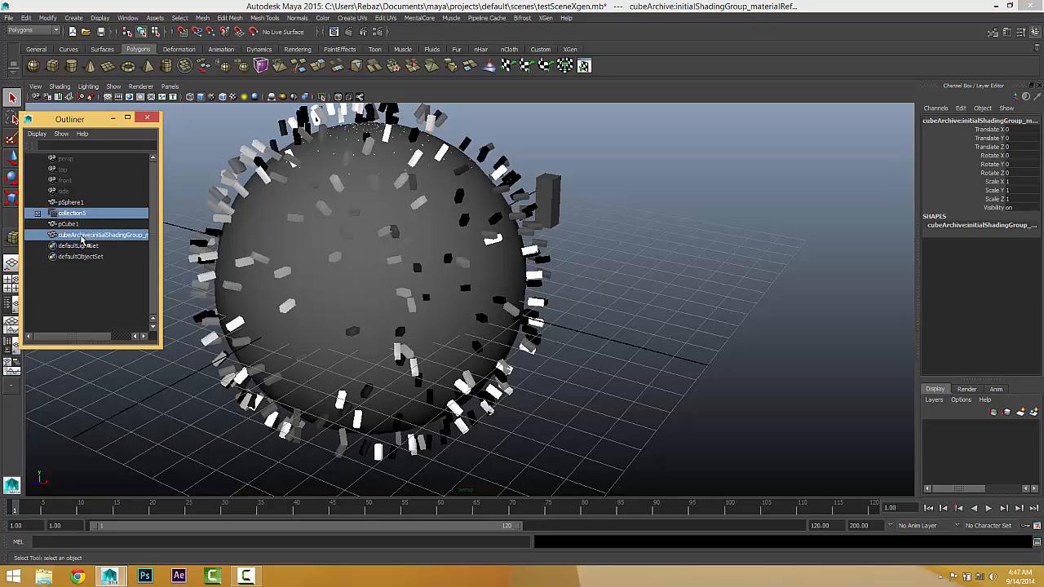
pyautogui.keyDown('ctrl'); pyautogui.click(68, 224); pyautogui.keyUp('ctrl')
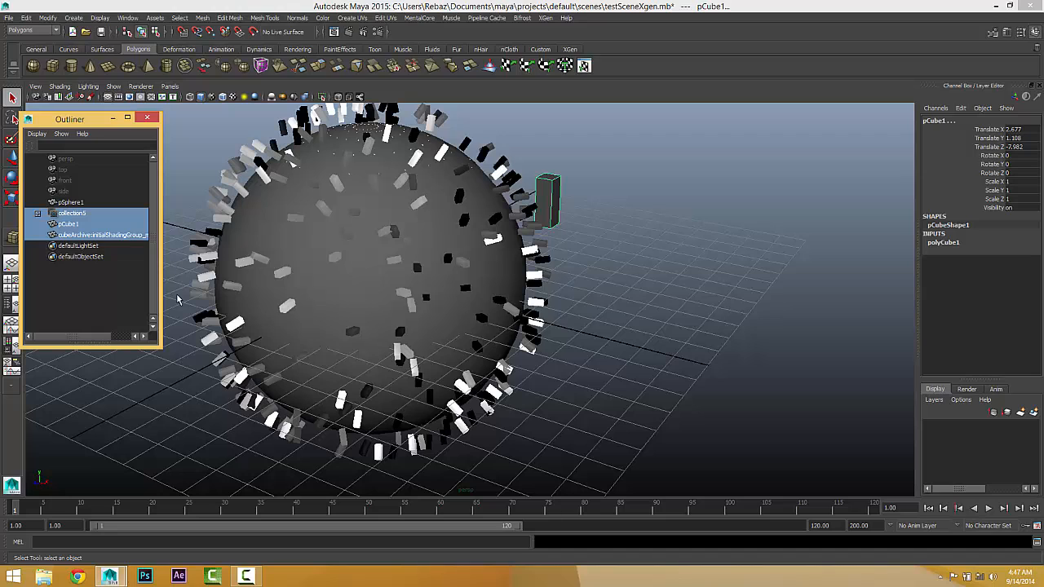
pyautogui.press('Delete')
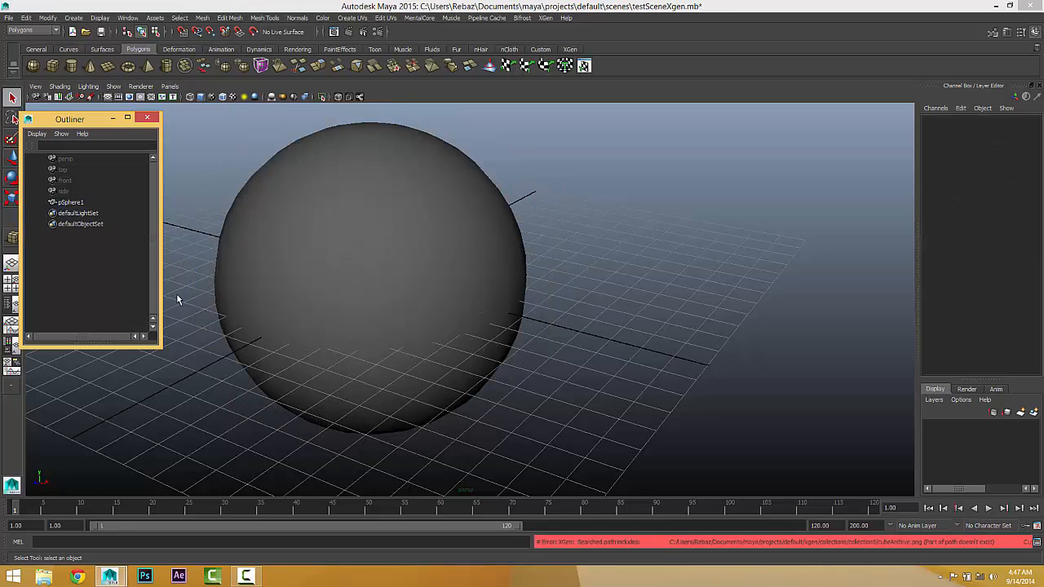
# Step: Create a new XGen description on the sphere with Spheres primitives, placed randomly across the surface and controlled by attribute expressions
pyautogui.click(246, 188)
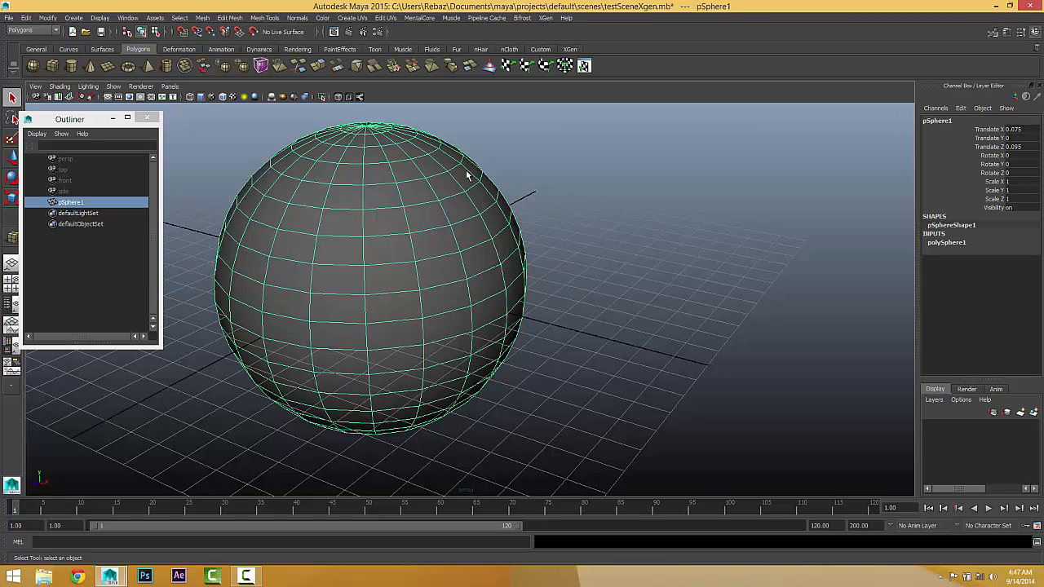
pyautogui.click(545, 18)
pyautogui.click(552, 31)
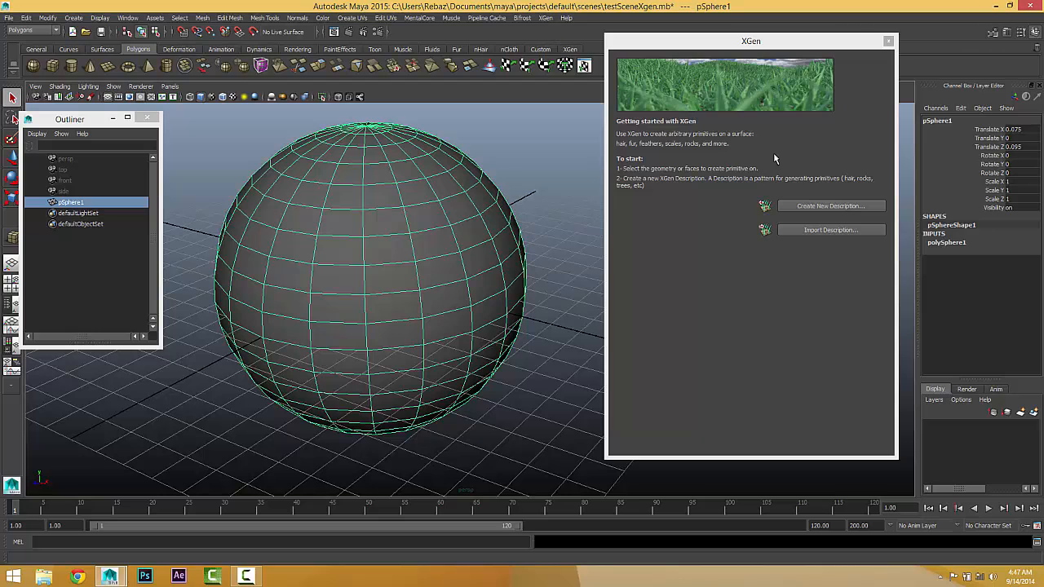
pyautogui.click(801, 208)
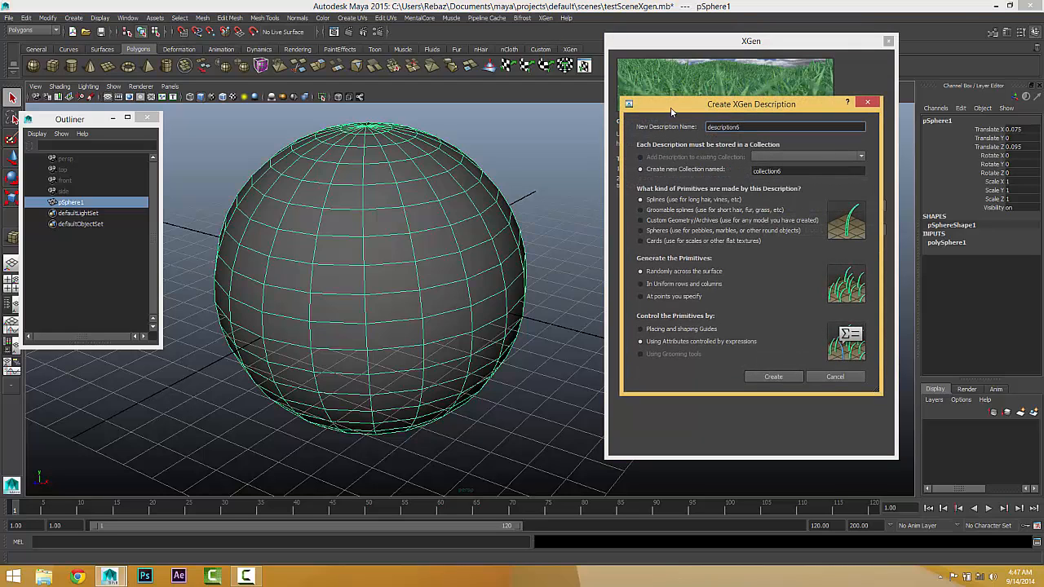
pyautogui.moveTo(642, 106); pyautogui.dragTo(543, 83)
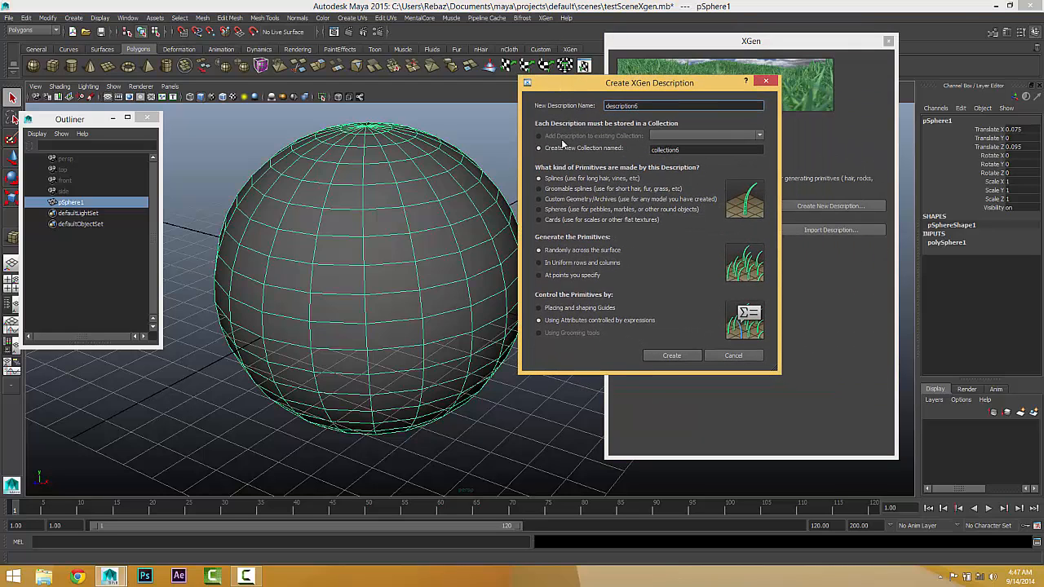
pyautogui.click(541, 211)
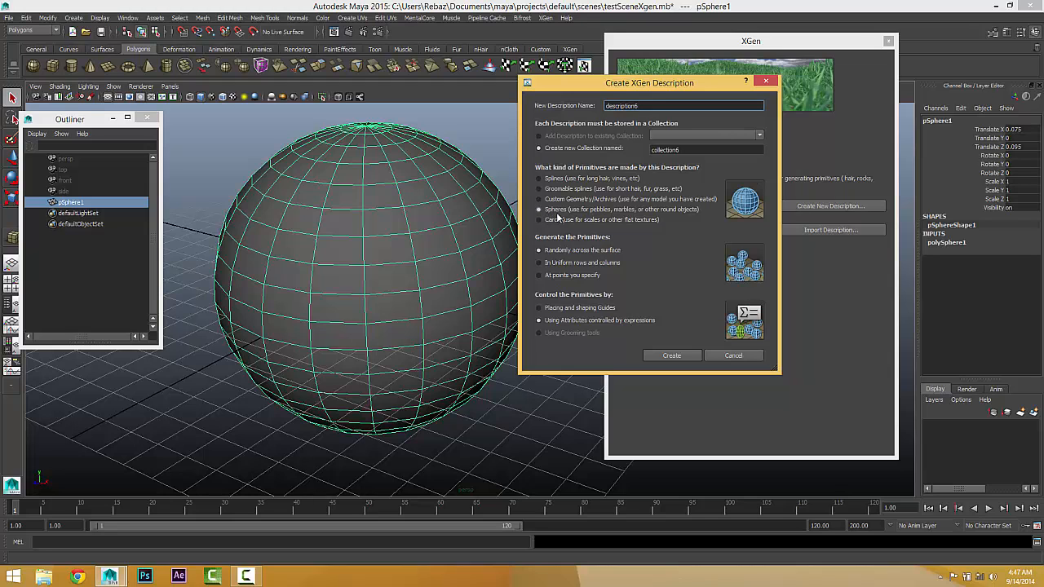
pyautogui.click(663, 357)
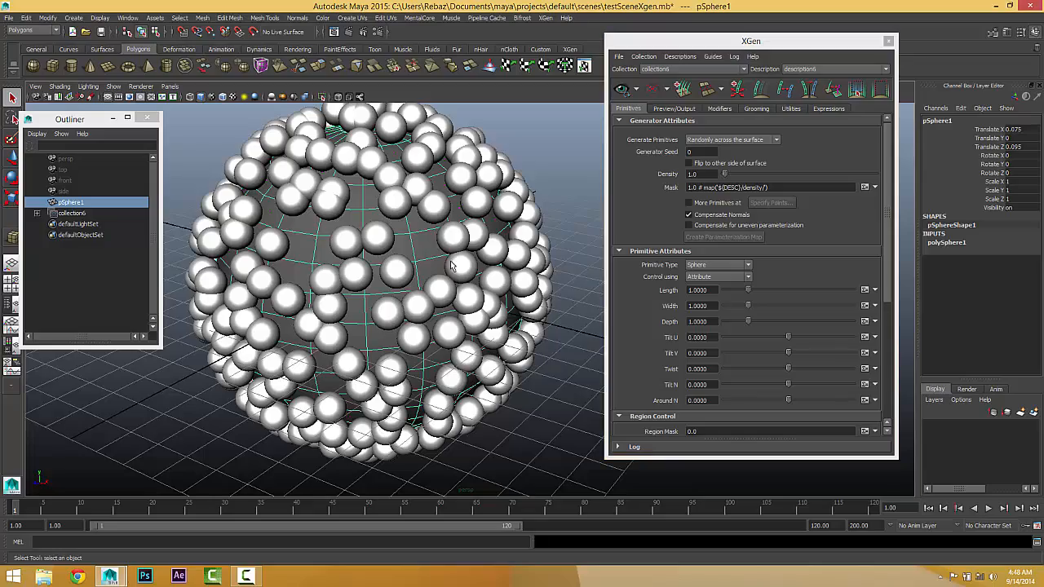
# Step: Close the XGen window and delete the collection of sphere primitives from the scene
pyautogui.keyDown('alt'); pyautogui.moveTo(478, 266); pyautogui.dragTo(446, 257); pyautogui.keyUp('alt')
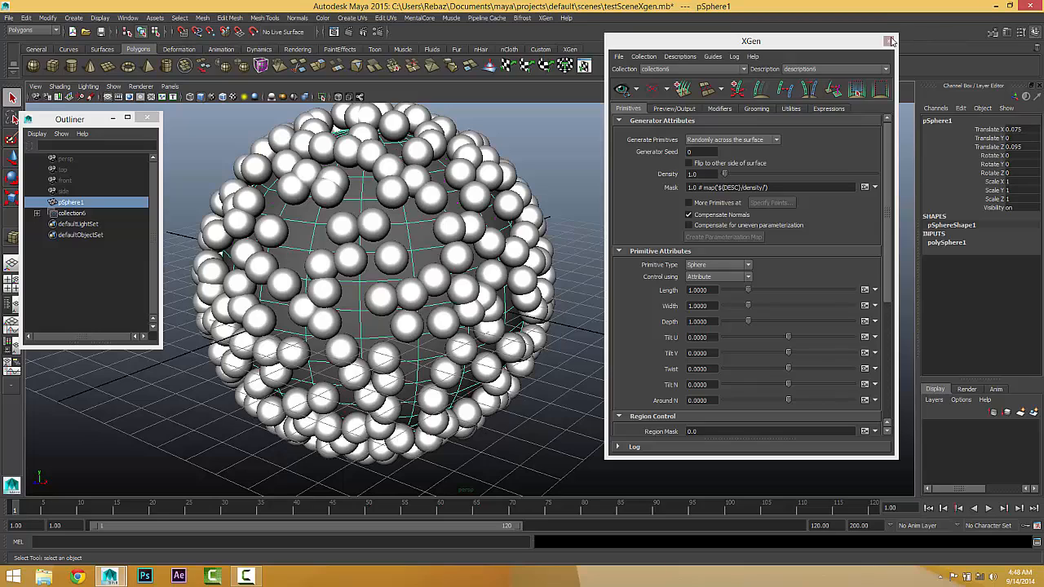
pyautogui.click(715, 269)
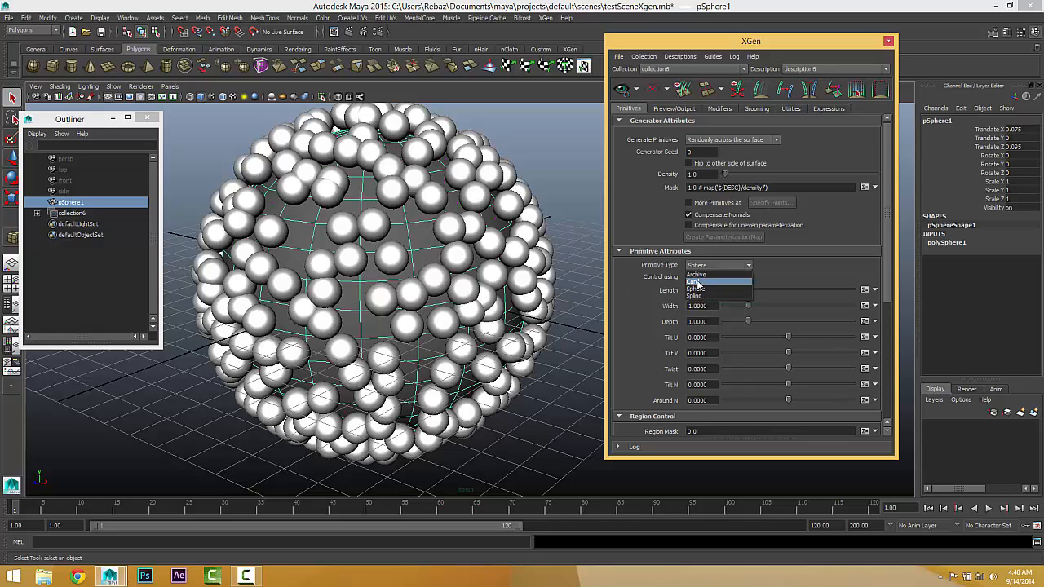
pyautogui.click(889, 44)
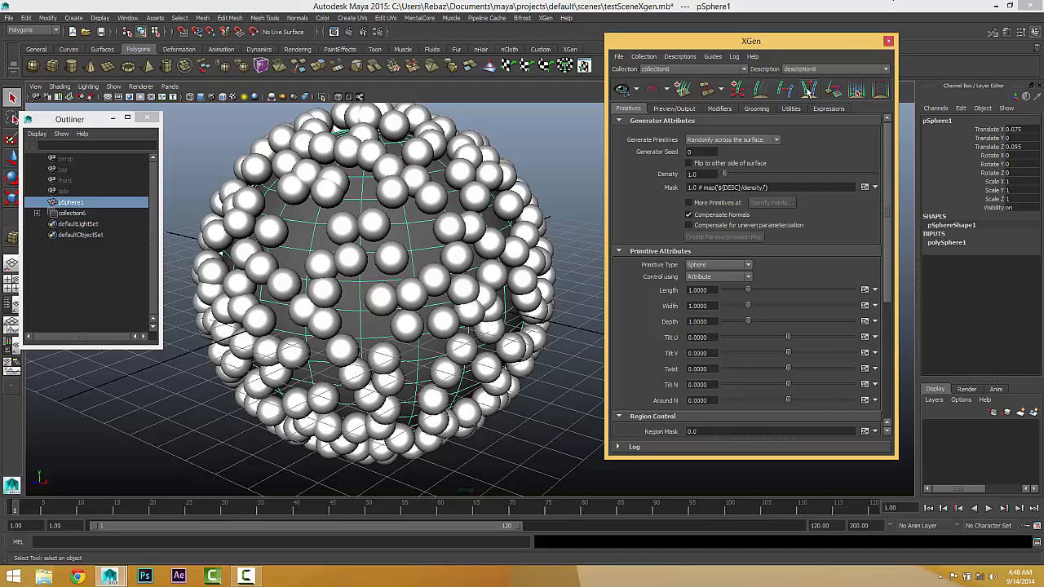
pyautogui.click(889, 42)
pyautogui.click(65, 213)
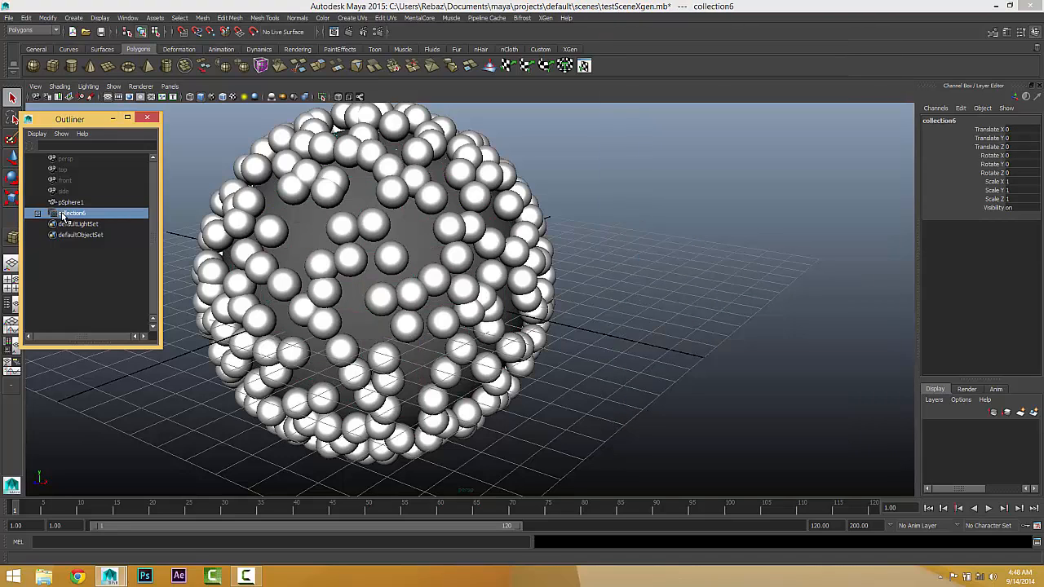
pyautogui.press('Delete')
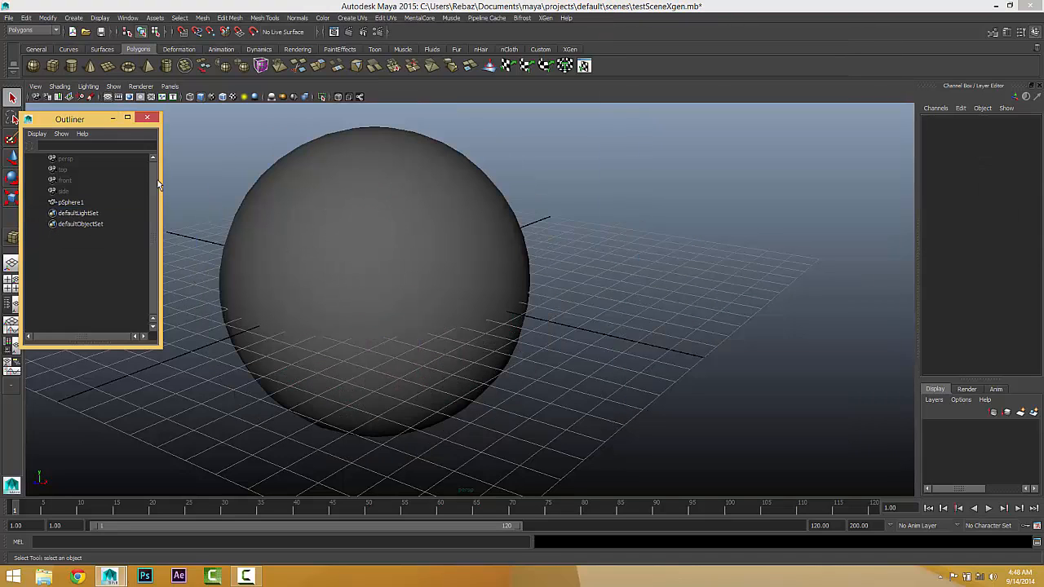
# Step: Create a new XGen description on the sphere with Cards primitives, placed randomly across the surface and controlled by attribute expressions
pyautogui.click(401, 387)
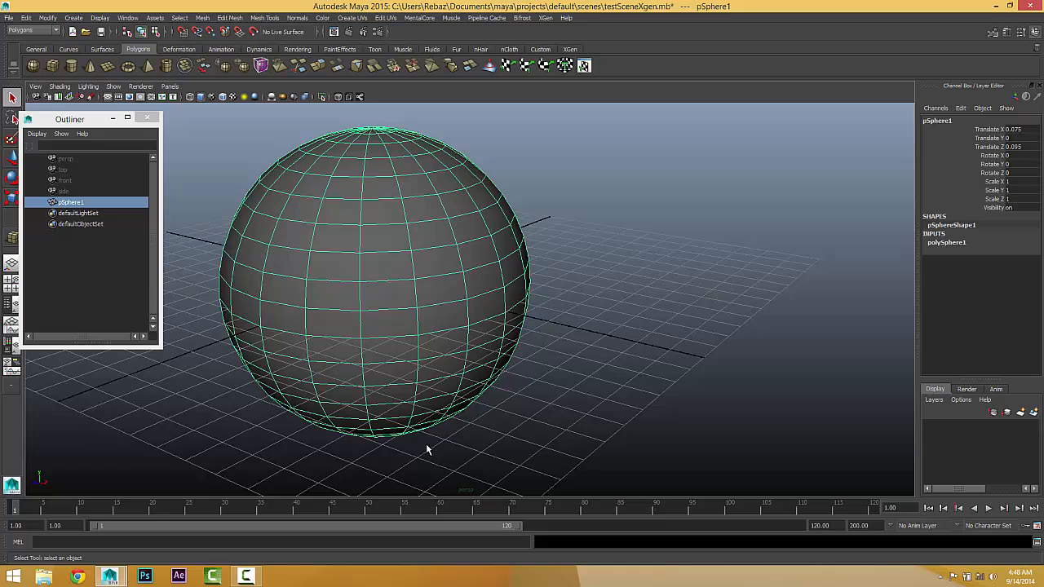
pyautogui.click(545, 18)
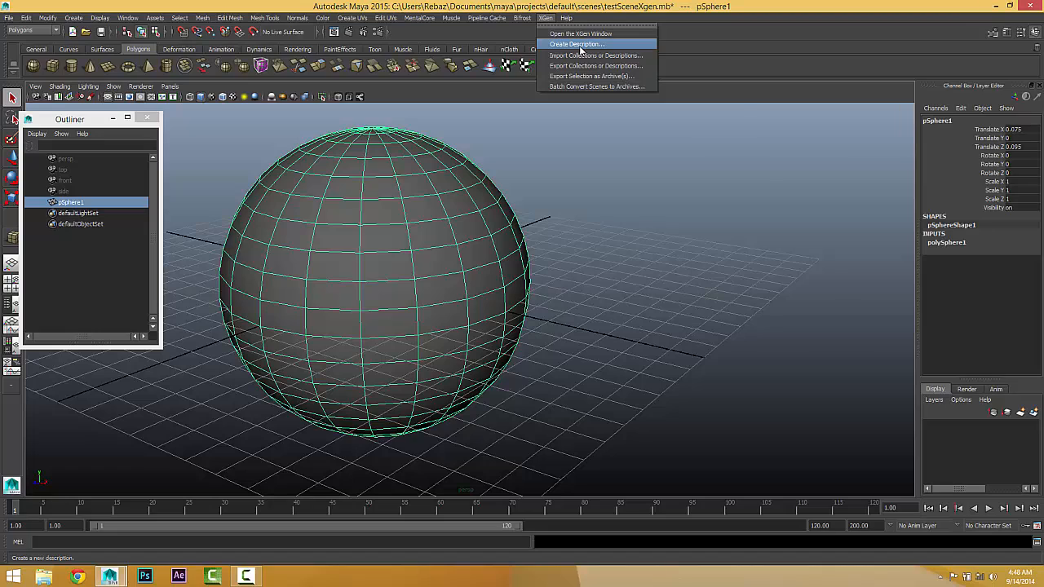
pyautogui.click(575, 44)
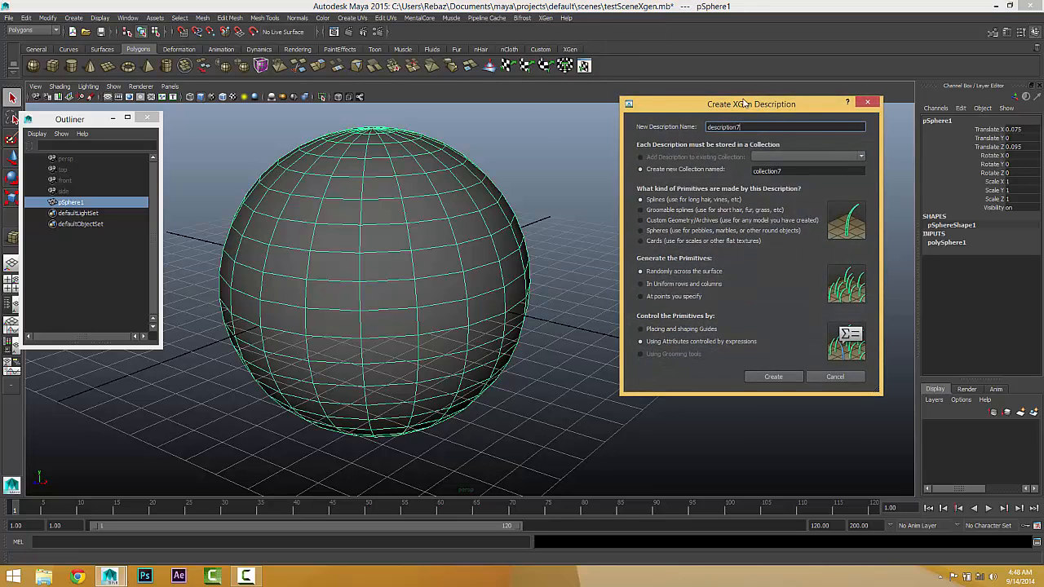
pyautogui.moveTo(746, 105); pyautogui.dragTo(657, 54)
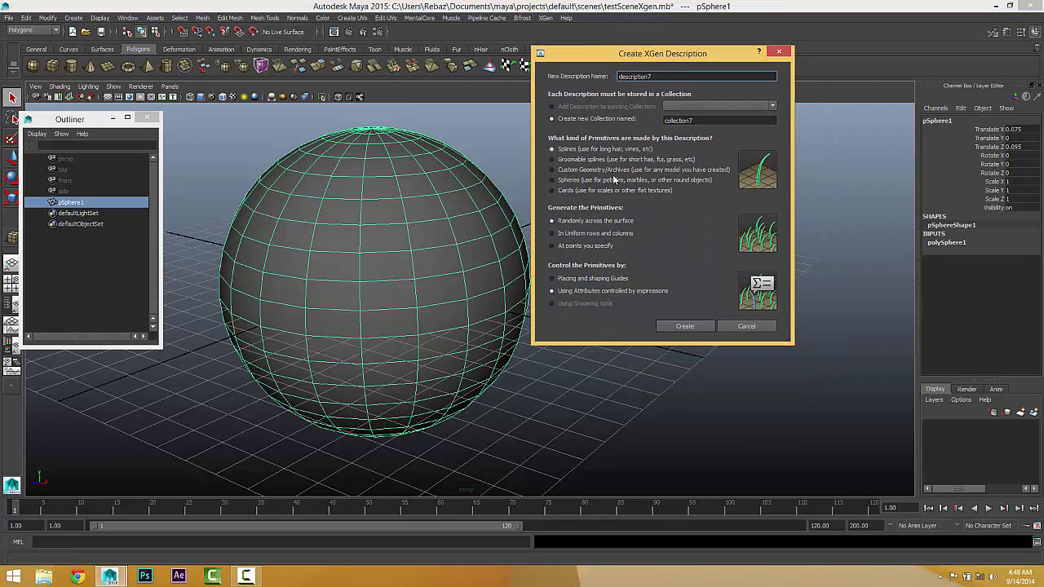
pyautogui.click(559, 192)
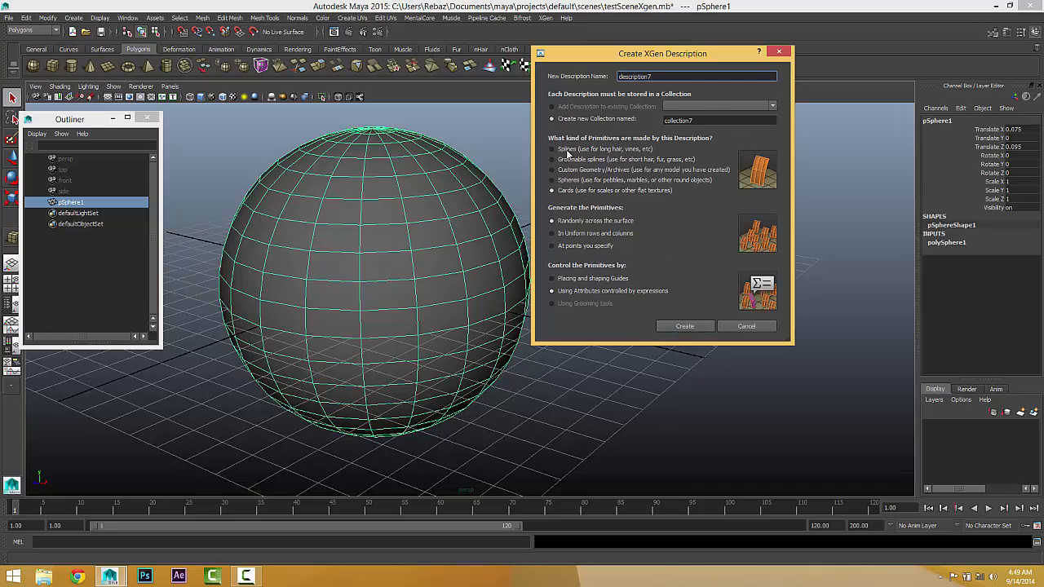
pyautogui.click(674, 324)
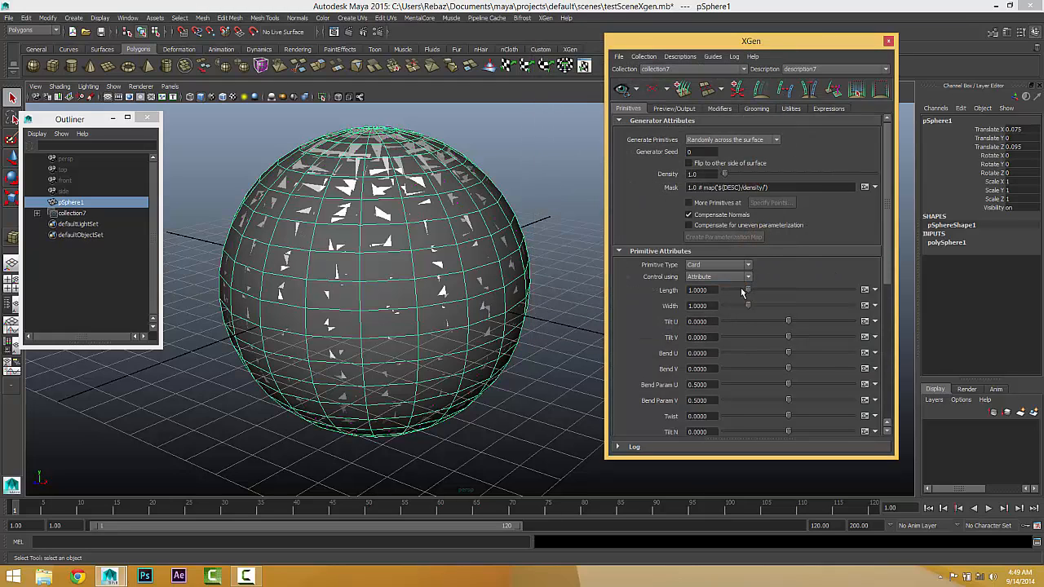
# Step: Set the cards' length to 1.22 and their Tilt U to 0.075
pyautogui.moveTo(748, 291); pyautogui.dragTo(754, 293)
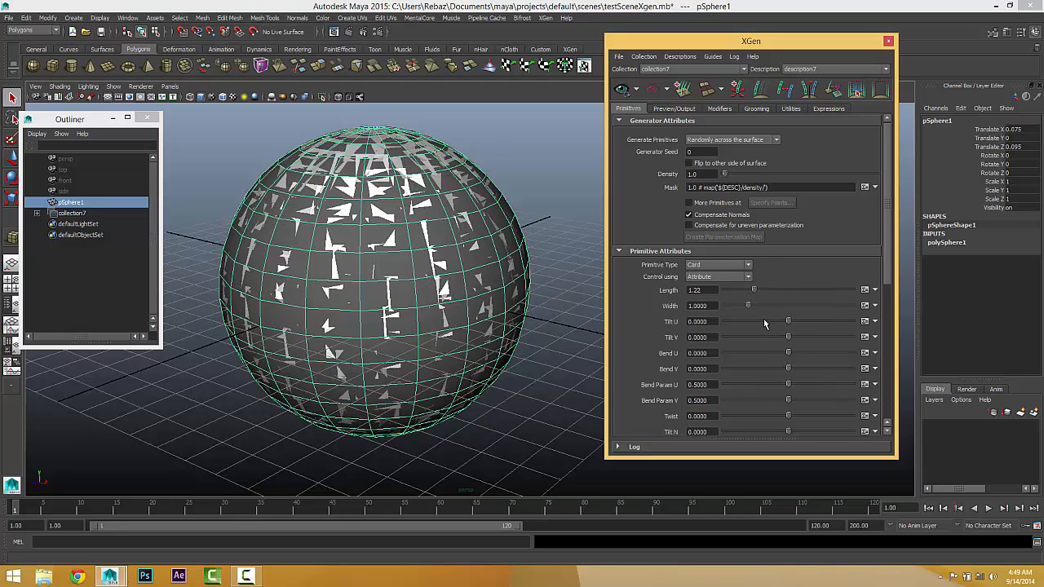
pyautogui.moveTo(787, 323)
pyautogui.mouseDown()
pyautogui.moveTo(821, 326)
pyautogui.moveTo(790, 323)
pyautogui.mouseUp()
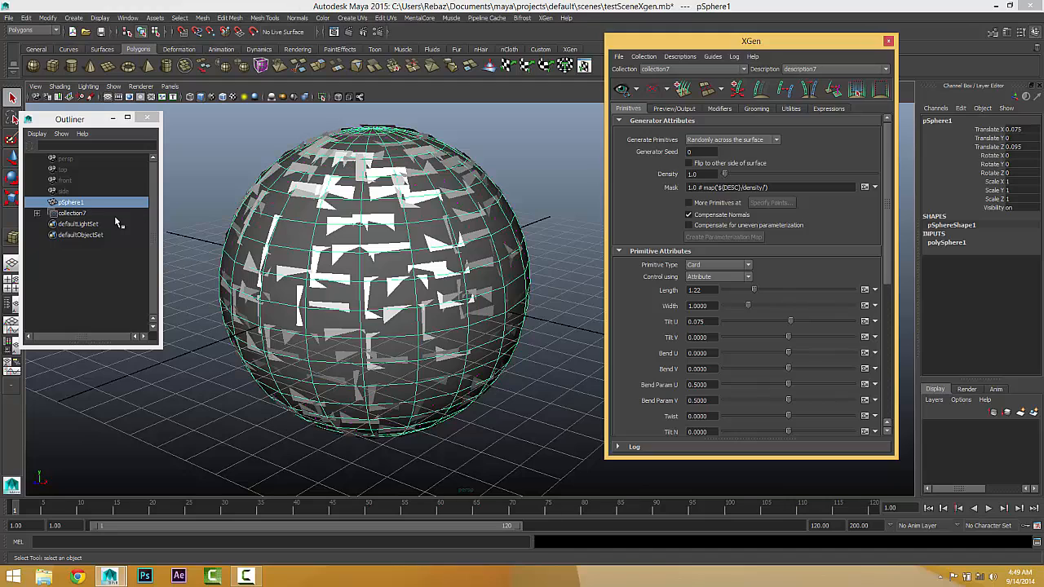
# Step: Delete collection7 with its card primitives from the scene
pyautogui.click(74, 213)
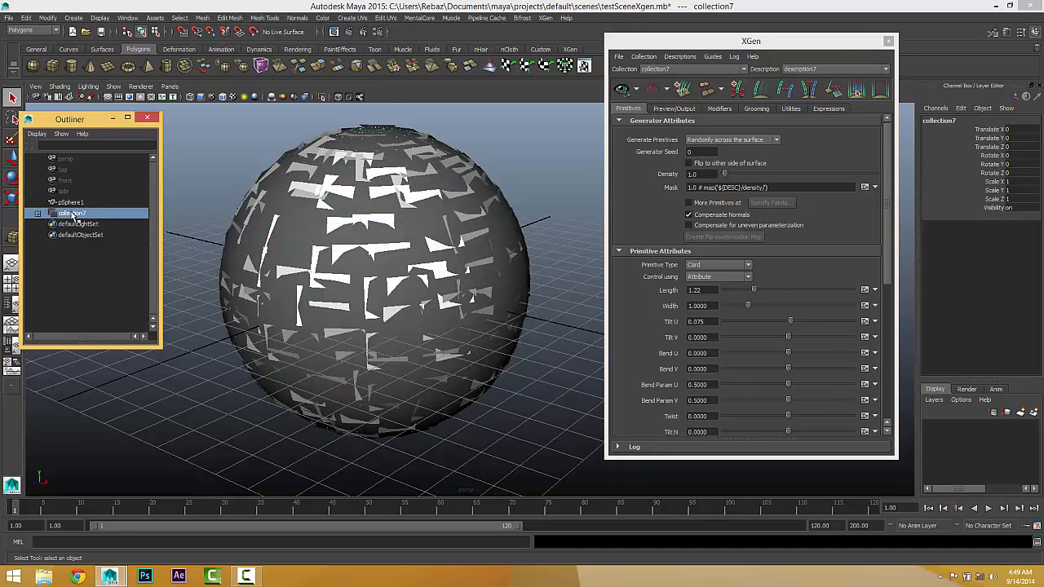
pyautogui.press('Delete')
pyautogui.click(457, 292)
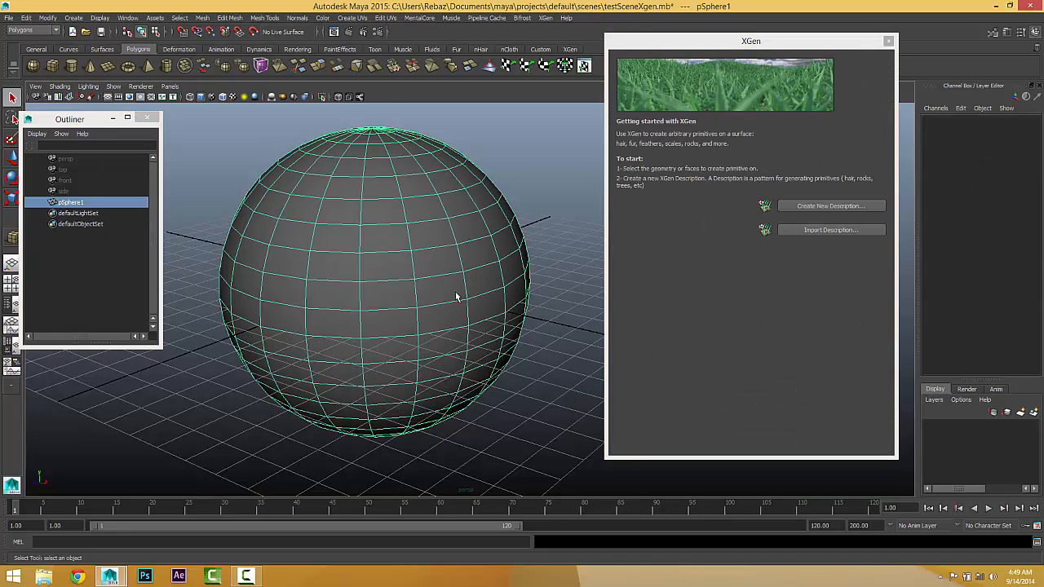
pyautogui.click(791, 207)
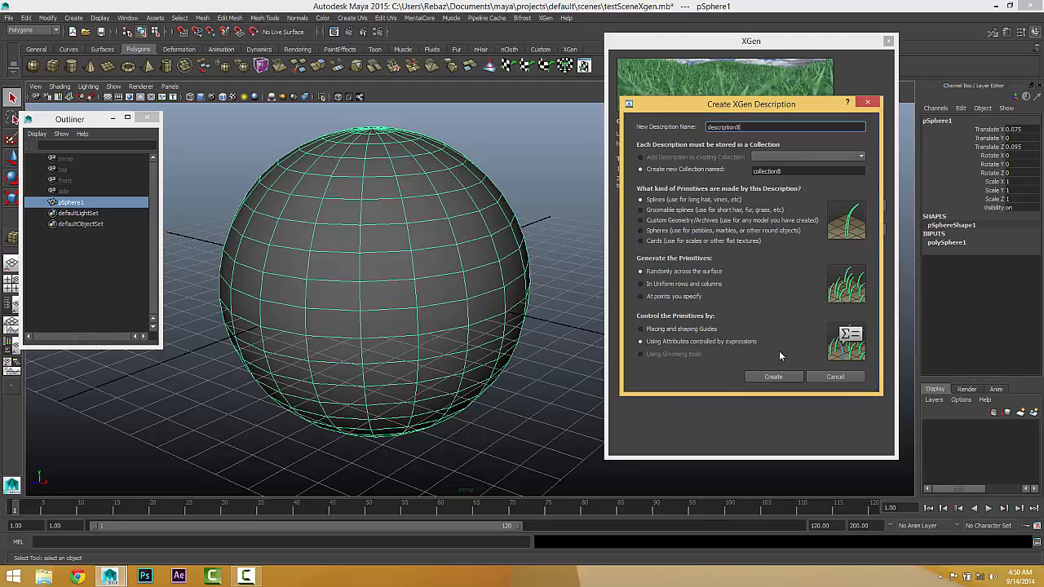
pyautogui.click(836, 378)
# Step: Duplicate the sphere and move the copy beside the original, to about X 8.235 and Z -8.782
pyautogui.keyDown('alt'); pyautogui.moveTo(486, 295); pyautogui.dragTo(435, 296, button='middle'); pyautogui.keyUp('alt')
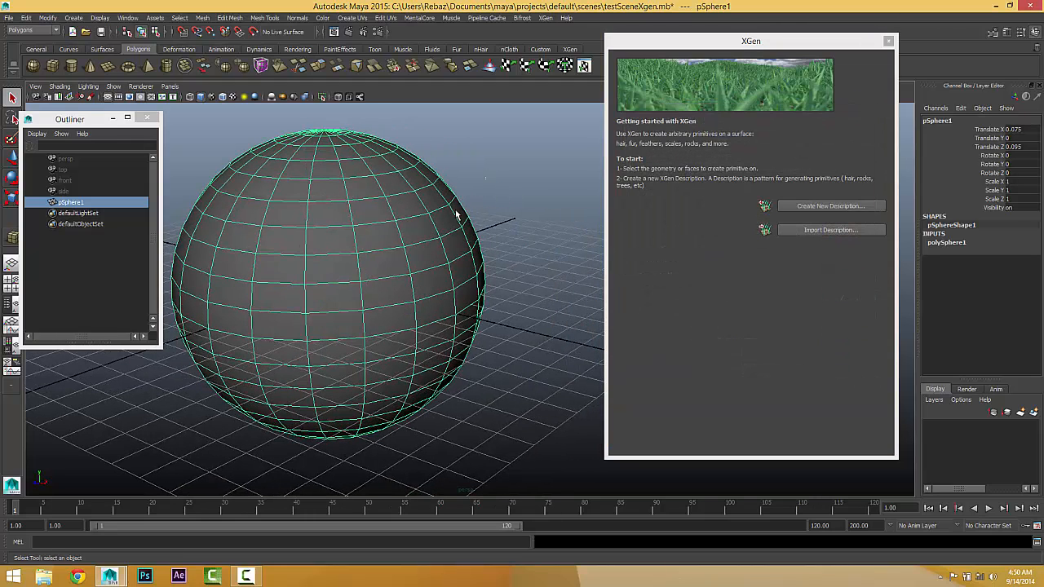
pyautogui.hotkey('ctrl', 'd')
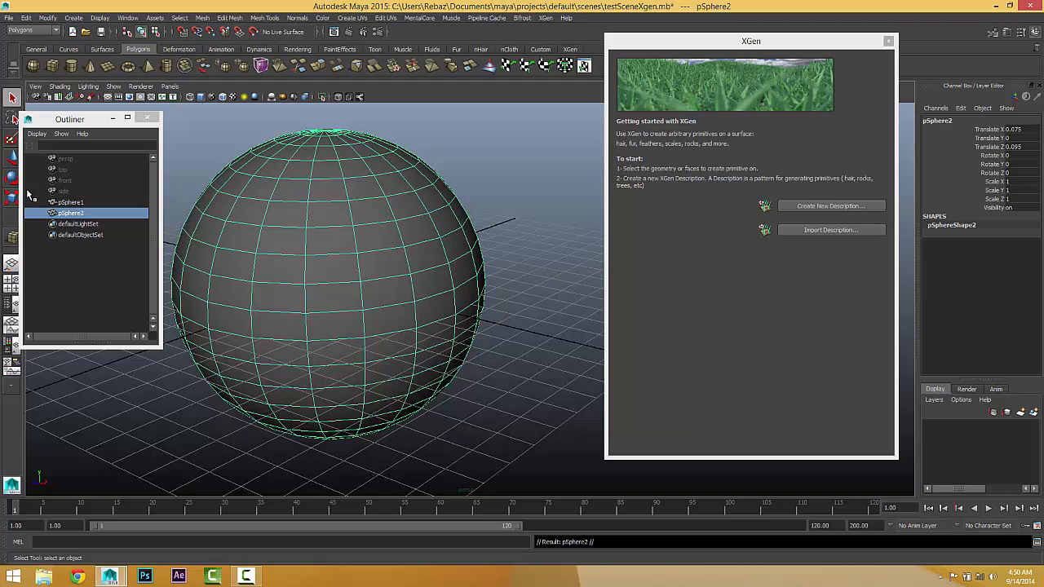
pyautogui.press('w')
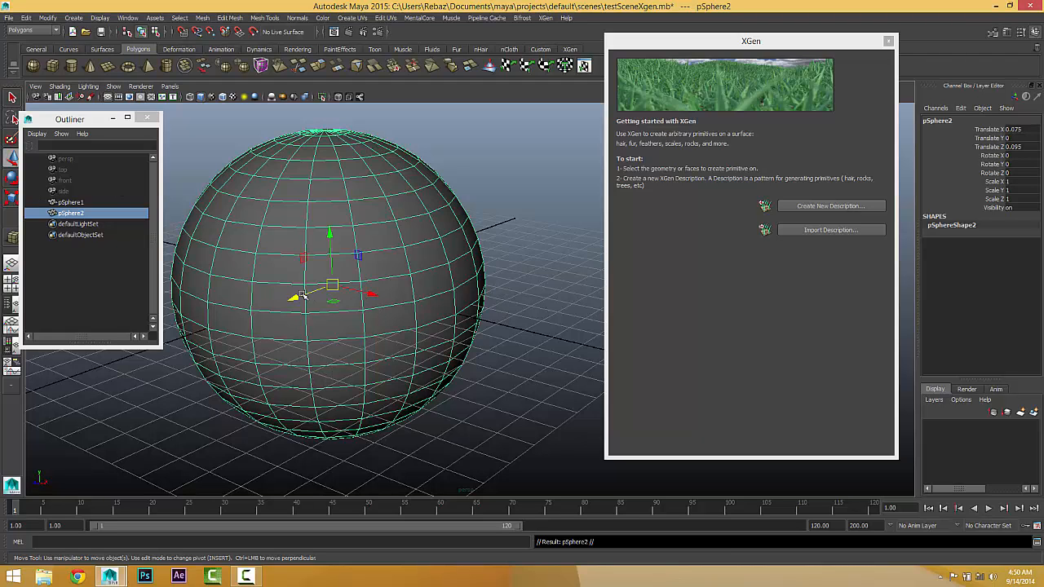
pyautogui.moveTo(333, 302); pyautogui.dragTo(672, 280)
pyautogui.keyDown('alt'); pyautogui.moveTo(497, 327); pyautogui.dragTo(333, 341, button='middle'); pyautogui.keyUp('alt')
pyautogui.keyDown('alt'); pyautogui.moveTo(395, 346); pyautogui.dragTo(113, 399, button='right'); pyautogui.keyUp('alt')
pyautogui.keyDown('alt'); pyautogui.moveTo(365, 414); pyautogui.dragTo(310, 416, button='middle'); pyautogui.keyUp('alt')
pyautogui.click(332, 416)
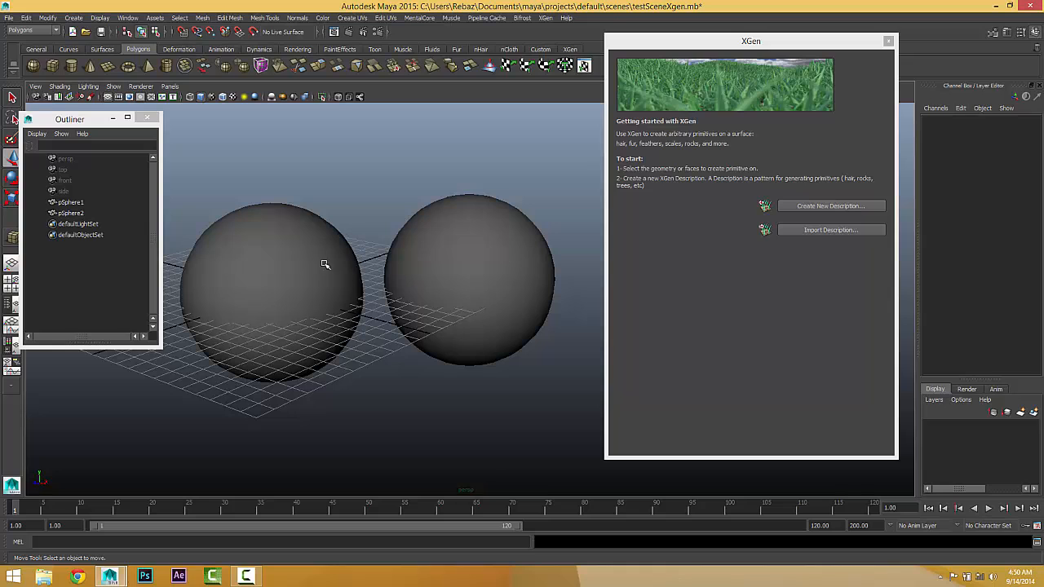
# Step: Create an XGen description on pSphere1 with Splines placed randomly across the surface and controlled by attribute expressions
pyautogui.click(258, 231)
pyautogui.click(819, 204)
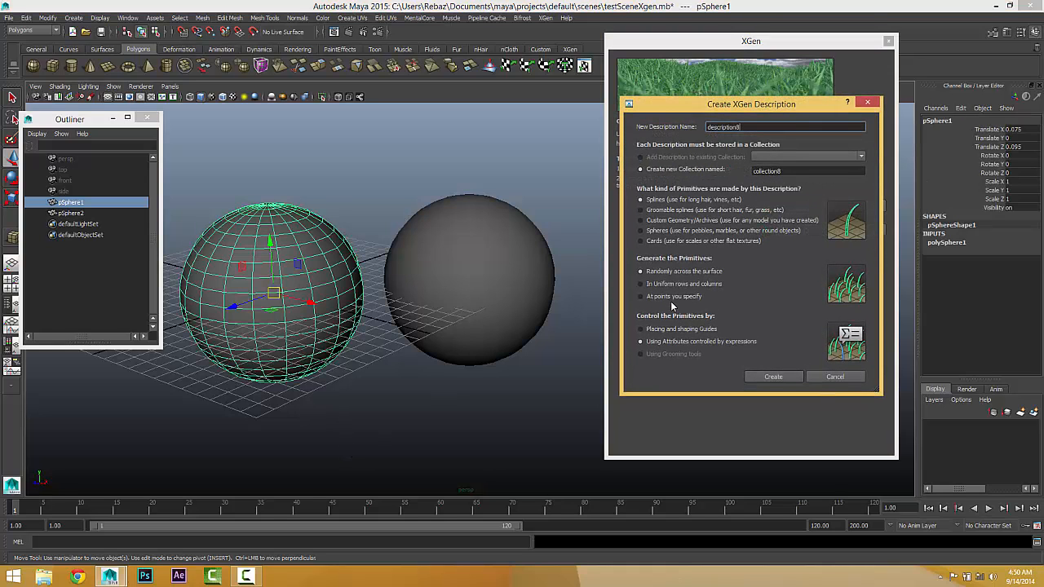
pyautogui.click(757, 378)
# Step: Add a second description to collection8 on pSphere2, with Splines in uniform rows and columns controlled by attribute expressions
pyautogui.click(500, 255)
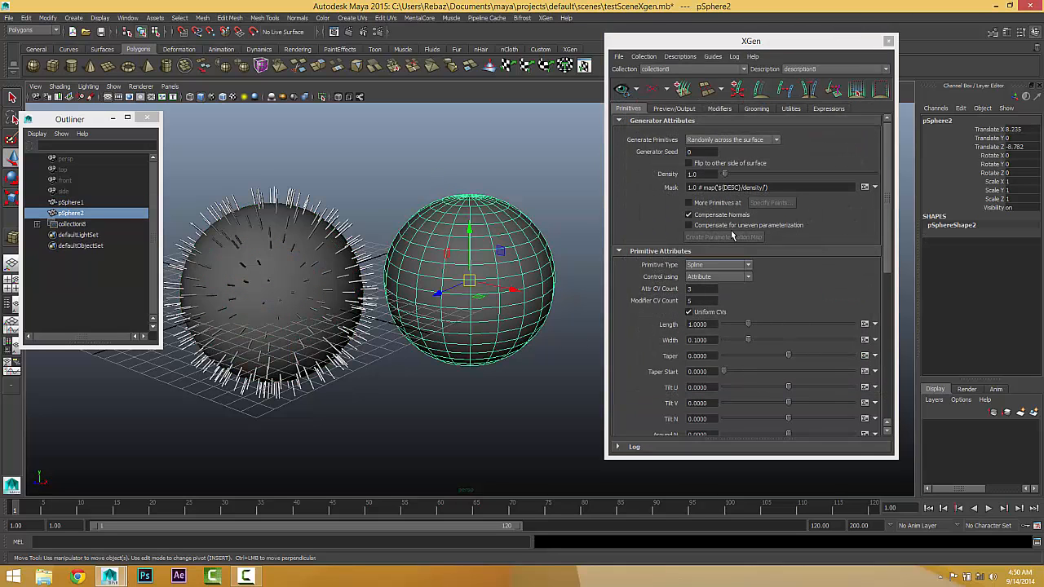
pyautogui.click(681, 56)
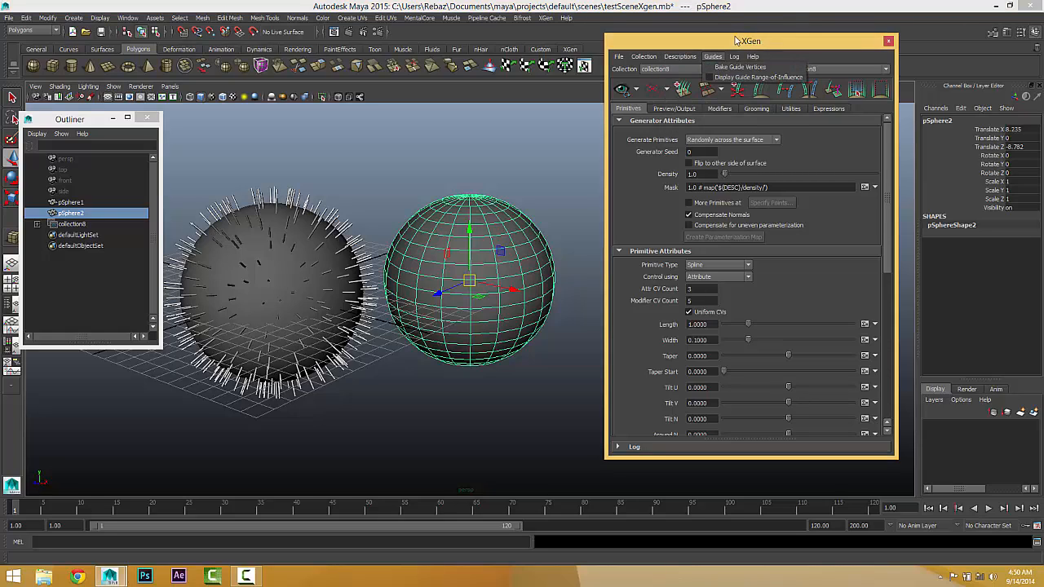
pyautogui.moveTo(680, 57)
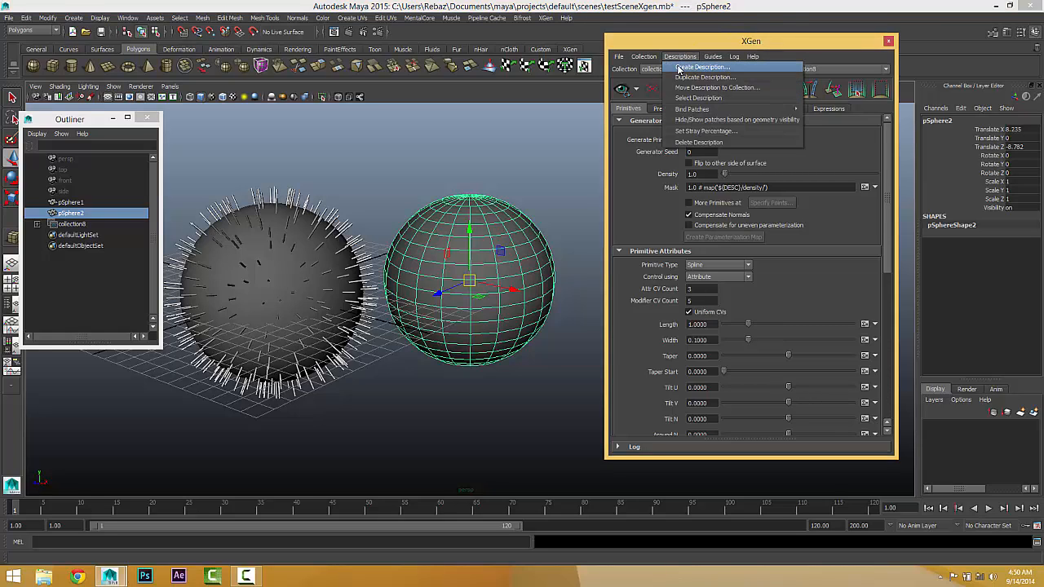
pyautogui.click(679, 68)
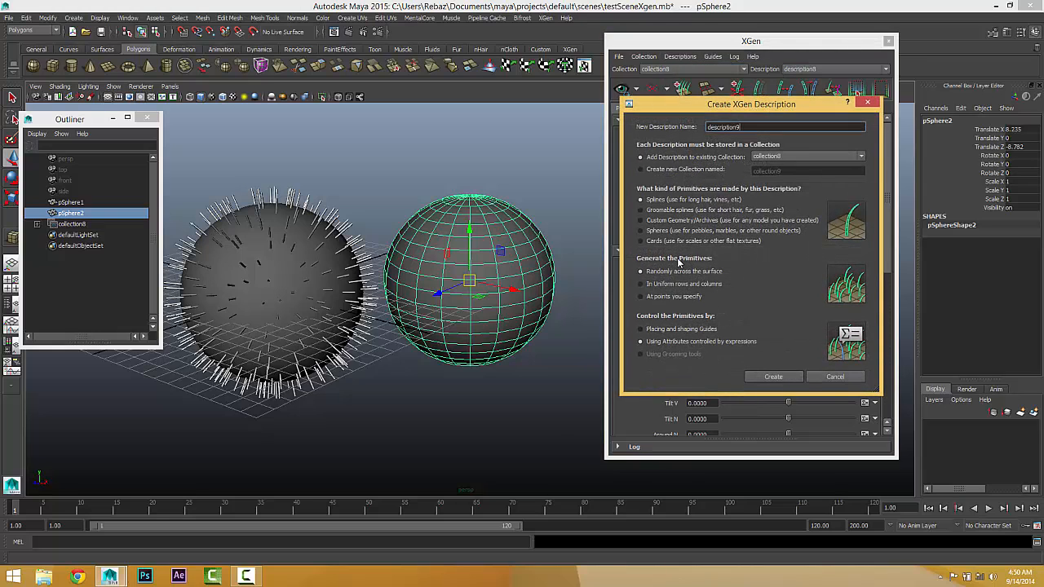
pyautogui.click(659, 285)
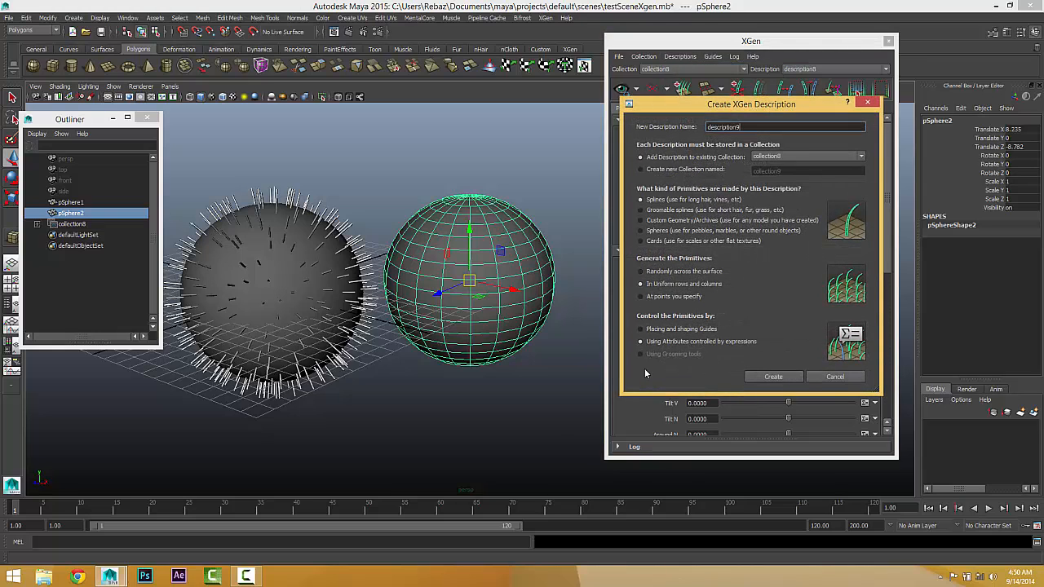
pyautogui.click(770, 378)
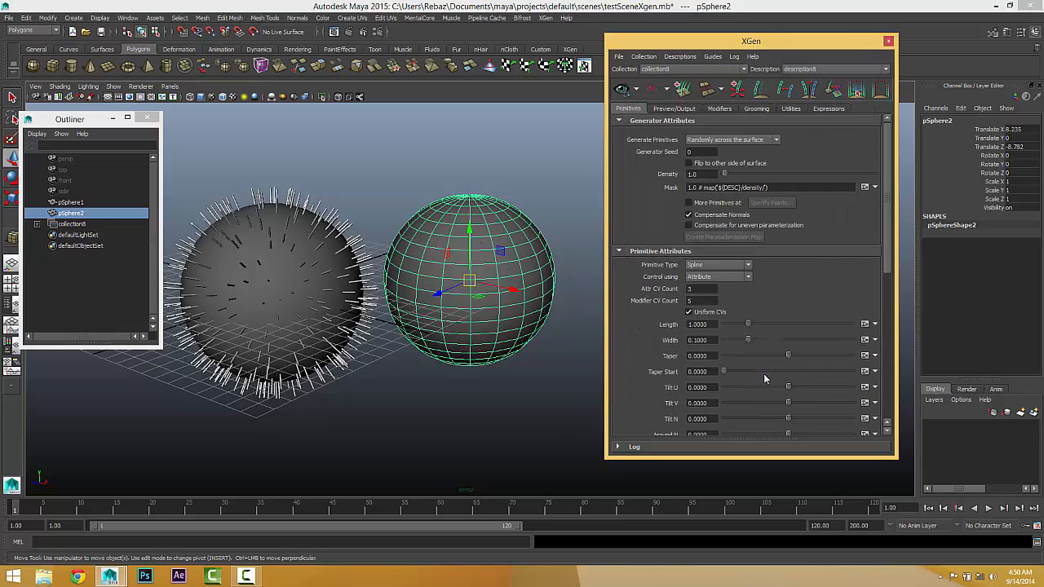
# Step: Move the XGen window aside and compare the spline distribution on the two spheres up close
pyautogui.click(491, 425)
pyautogui.moveTo(818, 38); pyautogui.dragTo(912, 21)
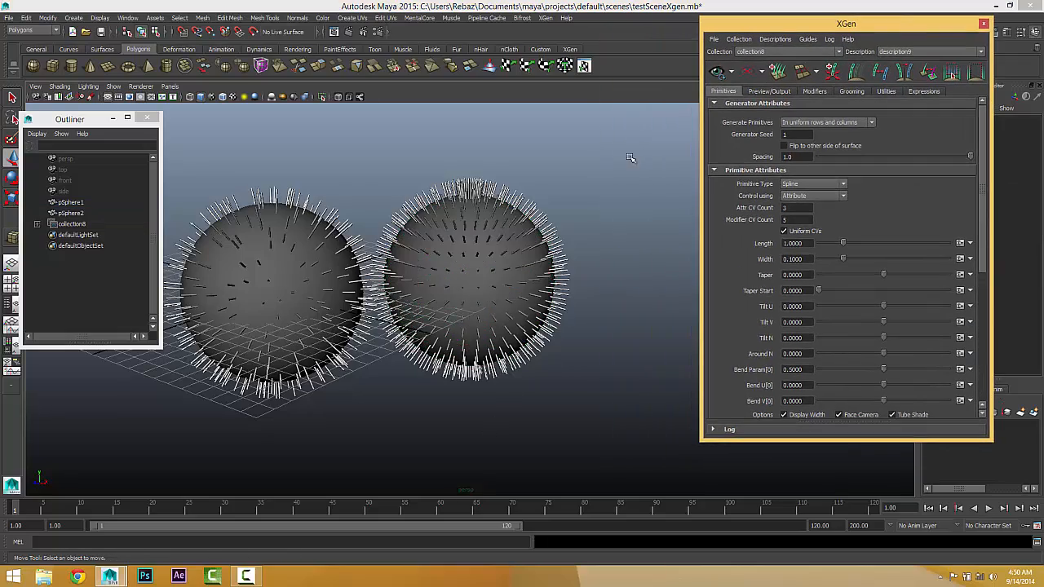
pyautogui.keyDown('alt'); pyautogui.moveTo(449, 278); pyautogui.dragTo(462, 248); pyautogui.keyUp('alt')
pyautogui.keyDown('alt'); pyautogui.moveTo(517, 261); pyautogui.dragTo(723, 300, button='right'); pyautogui.keyUp('alt')
pyautogui.keyDown('alt'); pyautogui.moveTo(380, 294); pyautogui.dragTo(416, 287, button='middle'); pyautogui.keyUp('alt')
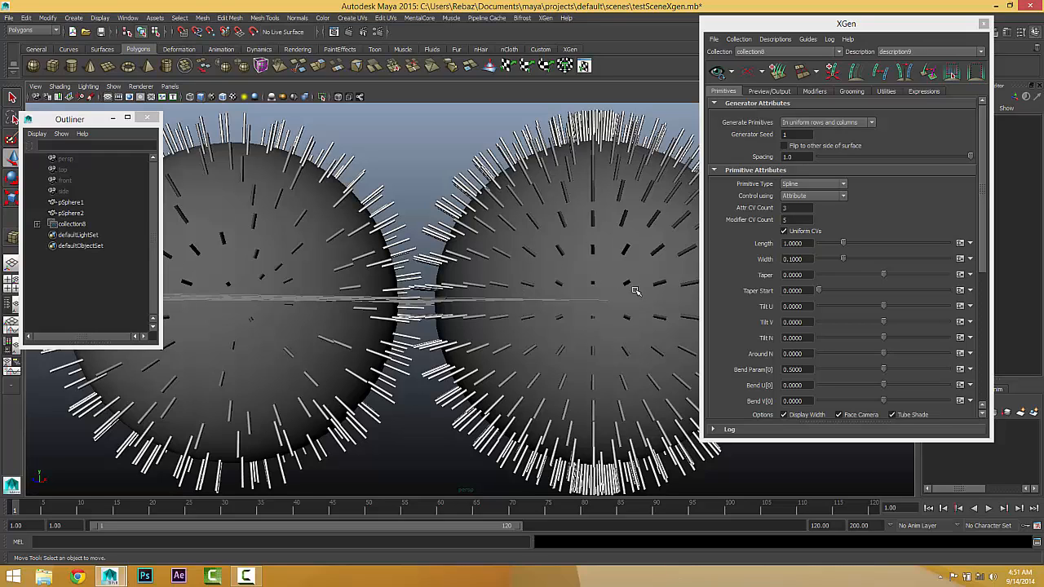
# Step: Delete collection8 and the duplicate sphere pSphere2, keeping only pSphere1
pyautogui.click(72, 224)
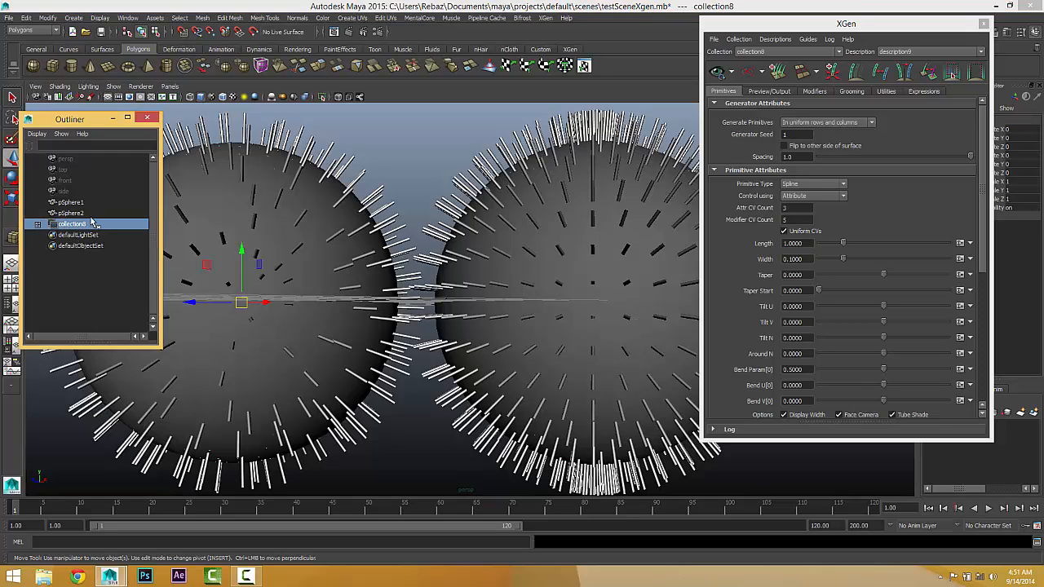
pyautogui.press('Delete')
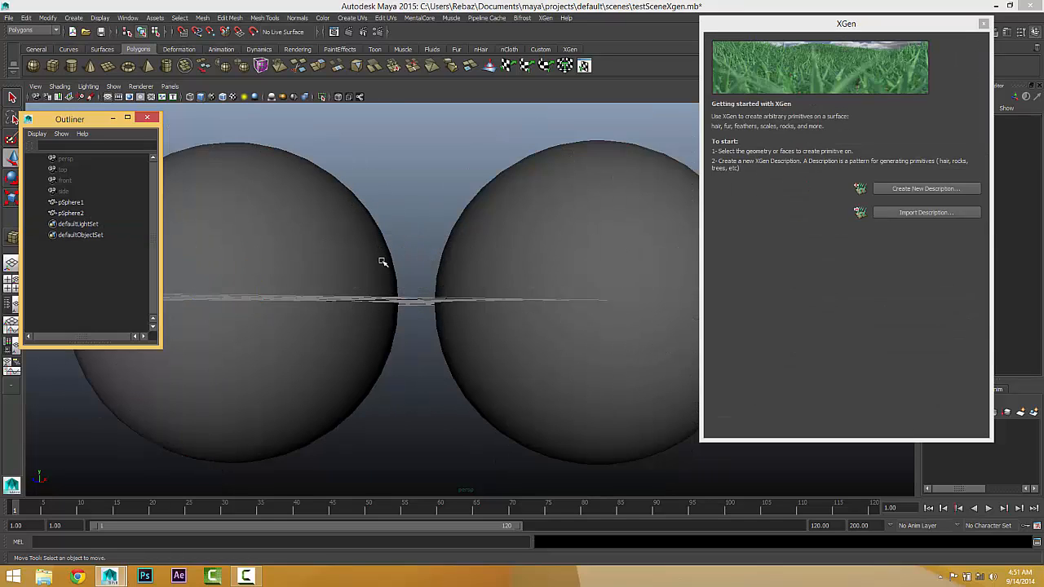
pyautogui.keyDown('alt'); pyautogui.moveTo(467, 286); pyautogui.dragTo(493, 296); pyautogui.keyUp('alt')
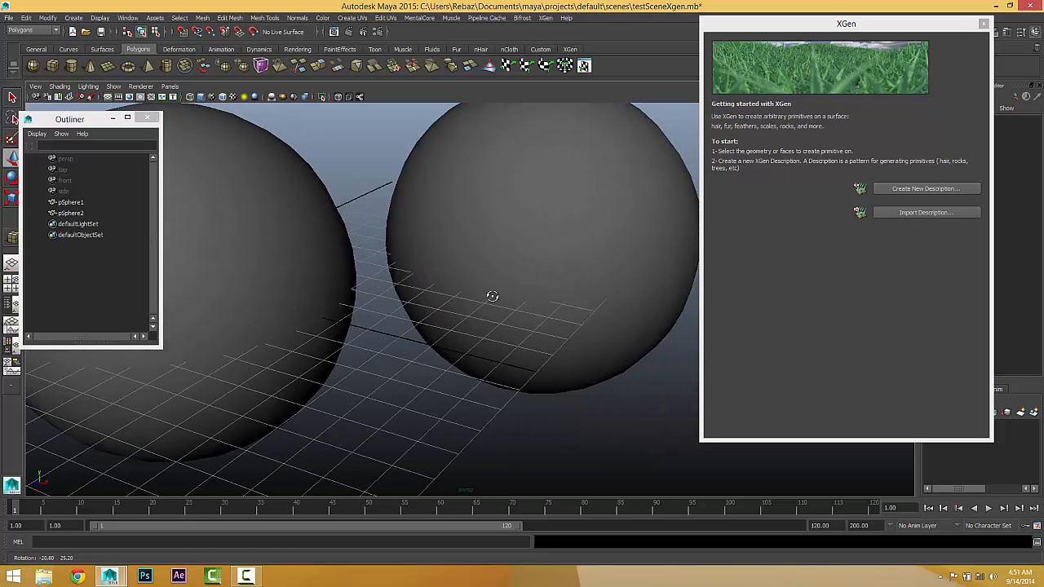
pyautogui.scroll(-3, 493, 297)
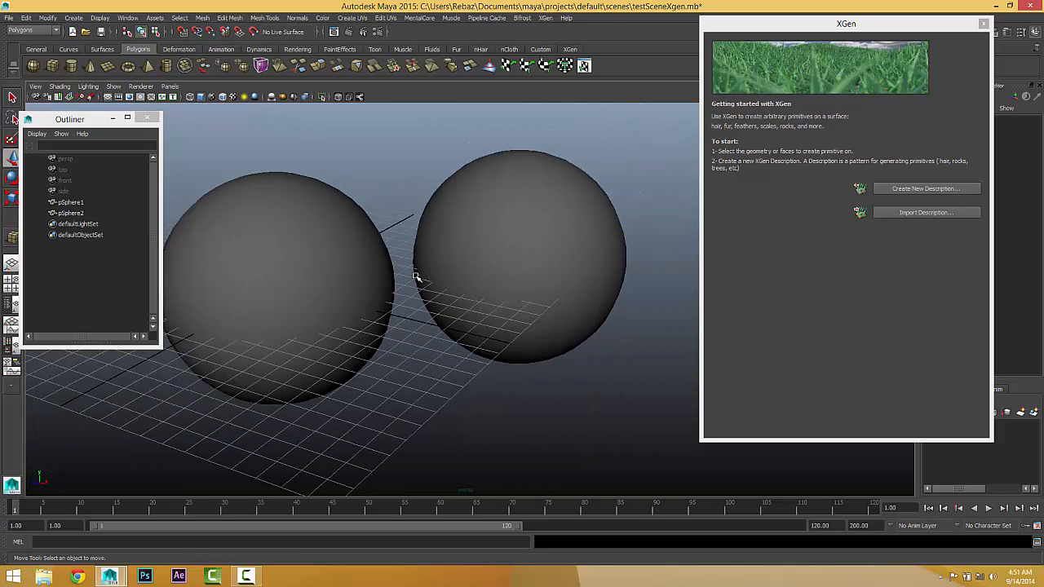
pyautogui.keyDown('alt'); pyautogui.moveTo(416, 278); pyautogui.dragTo(438, 280); pyautogui.keyUp('alt')
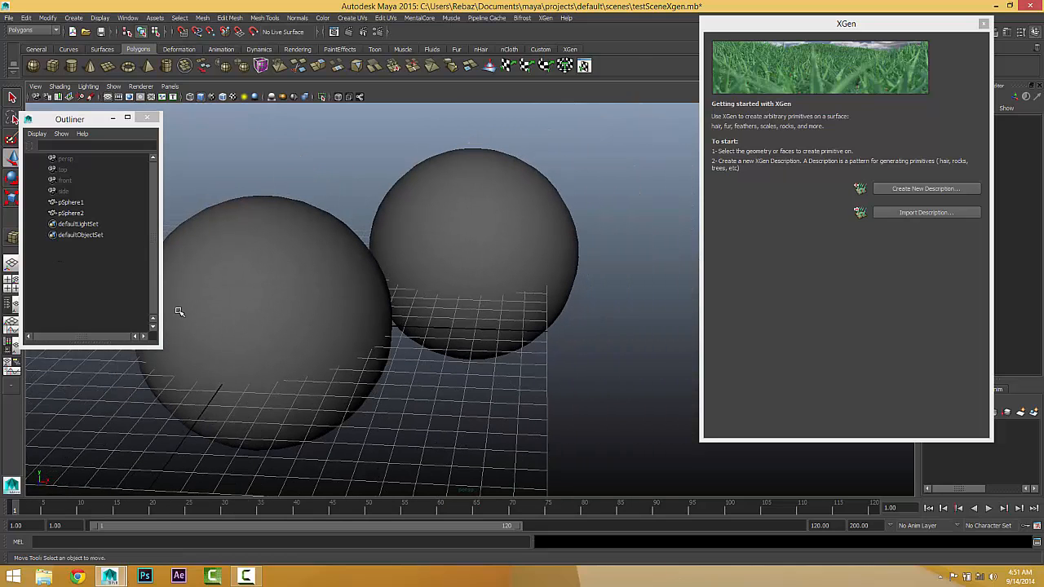
pyautogui.keyDown('alt'); pyautogui.moveTo(337, 334); pyautogui.dragTo(364, 361, button='middle'); pyautogui.keyUp('alt')
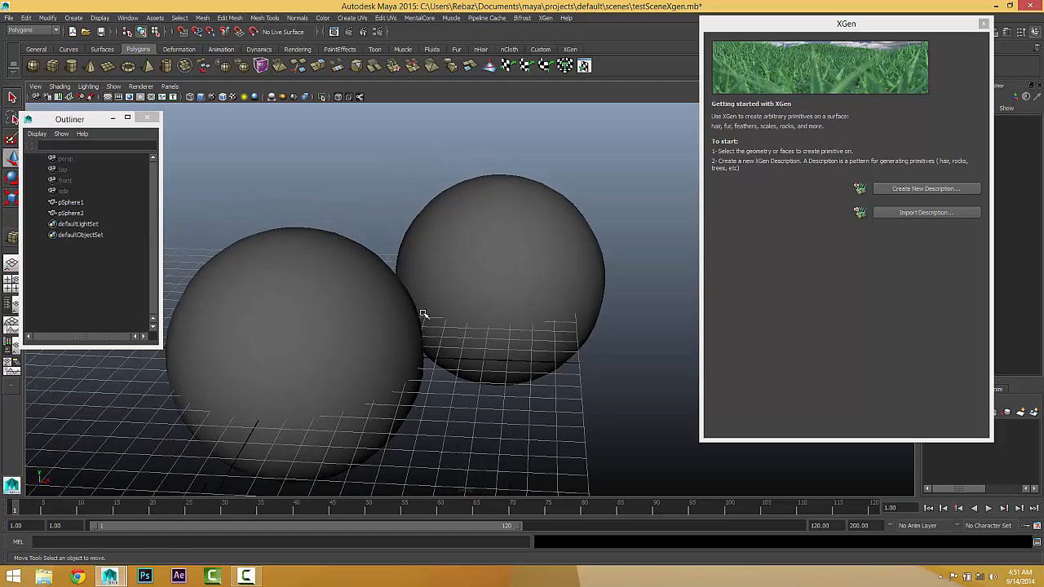
pyautogui.keyDown('alt'); pyautogui.moveTo(423, 314); pyautogui.dragTo(392, 304); pyautogui.keyUp('alt')
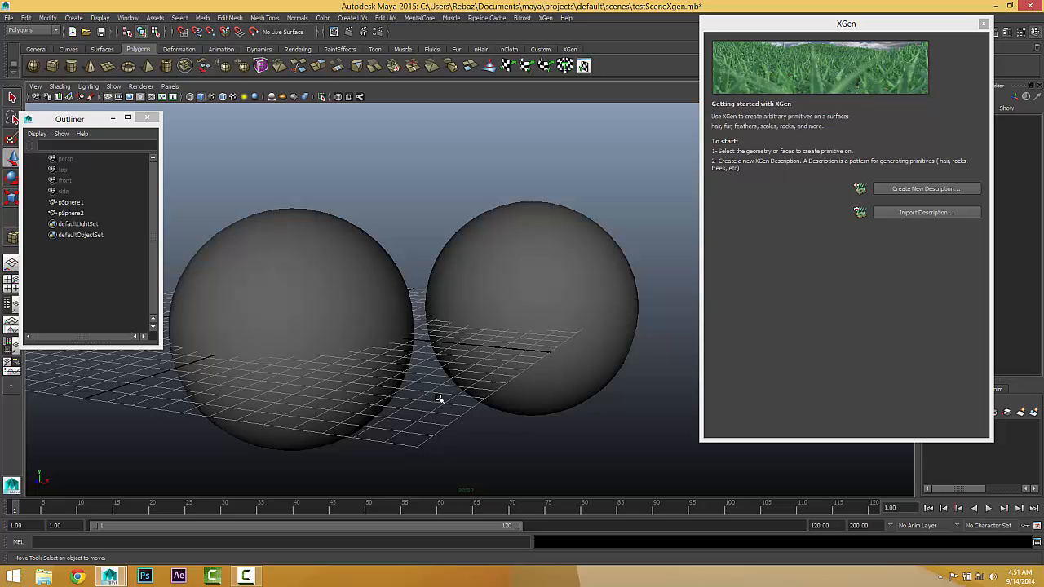
pyautogui.click(315, 339)
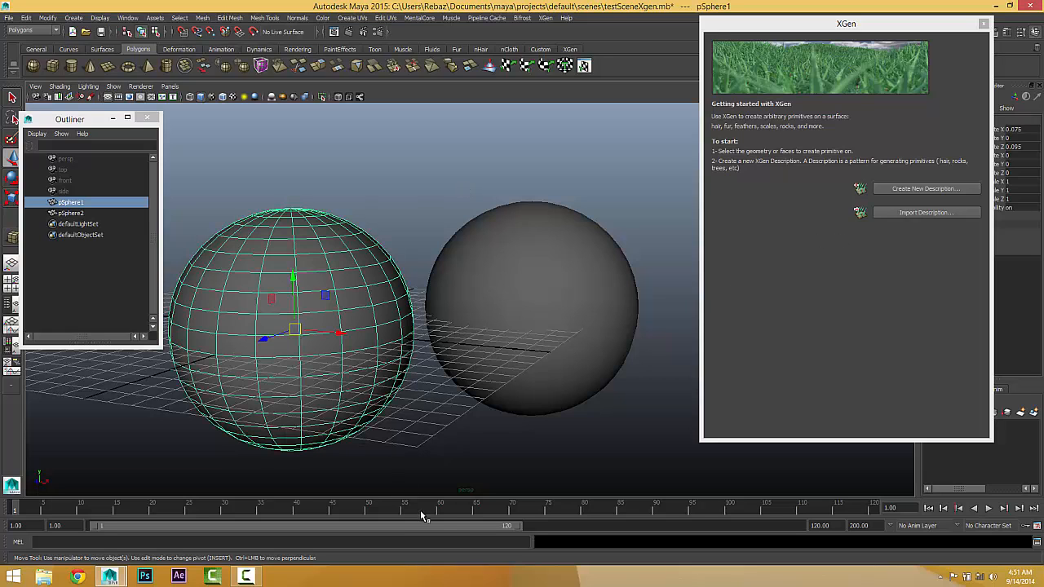
pyautogui.click(525, 227)
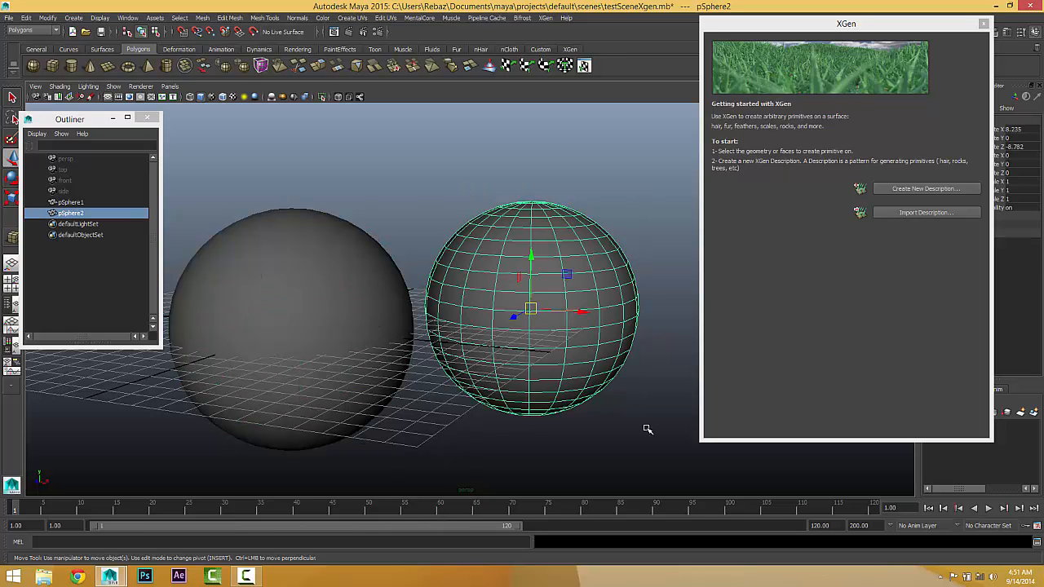
pyautogui.press('Delete')
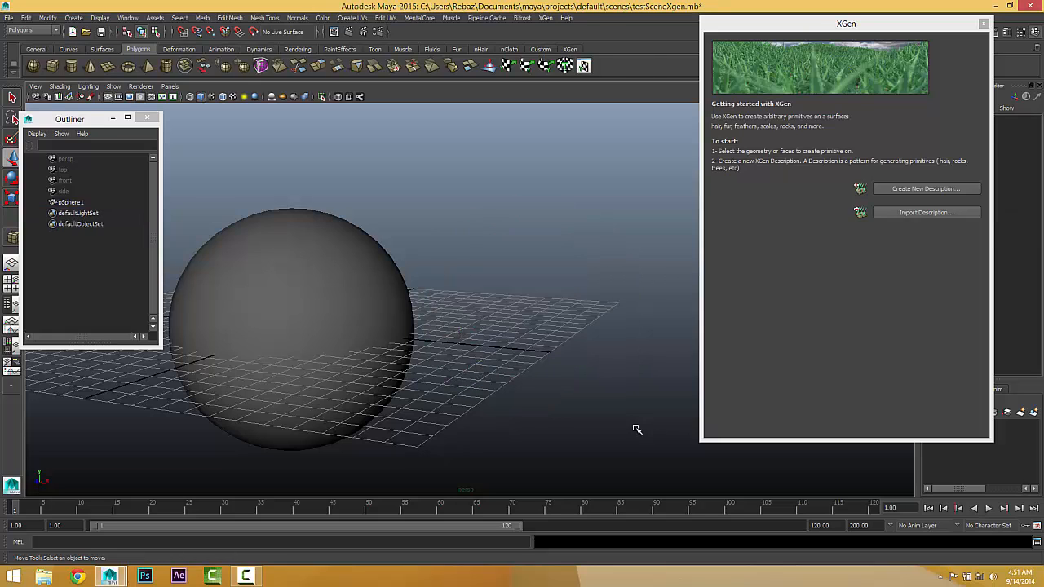
# Step: Create a new XGen description on pSphere1 with Splines generated at points you specify and controlled by attribute expressions
pyautogui.keyDown('alt'); pyautogui.moveTo(495, 410); pyautogui.dragTo(468, 422); pyautogui.keyUp('alt')
pyautogui.keyDown('alt'); pyautogui.moveTo(468, 422); pyautogui.dragTo(486, 415, button='right'); pyautogui.keyUp('alt')
pyautogui.keyDown('alt'); pyautogui.moveTo(485, 415); pyautogui.dragTo(272, 159); pyautogui.keyUp('alt')
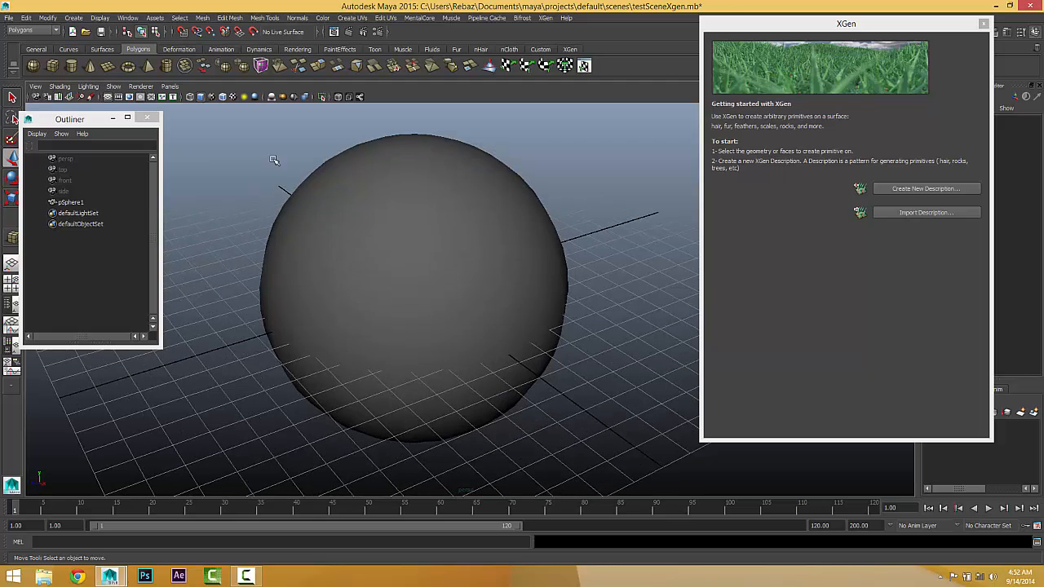
pyautogui.click(539, 304)
pyautogui.click(901, 196)
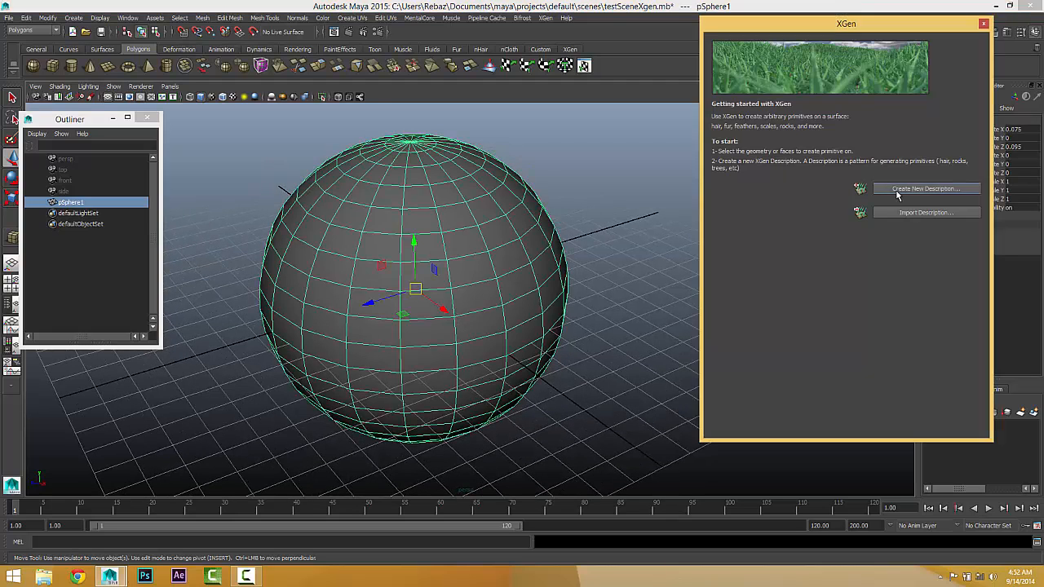
pyautogui.moveTo(790, 88); pyautogui.dragTo(582, 59)
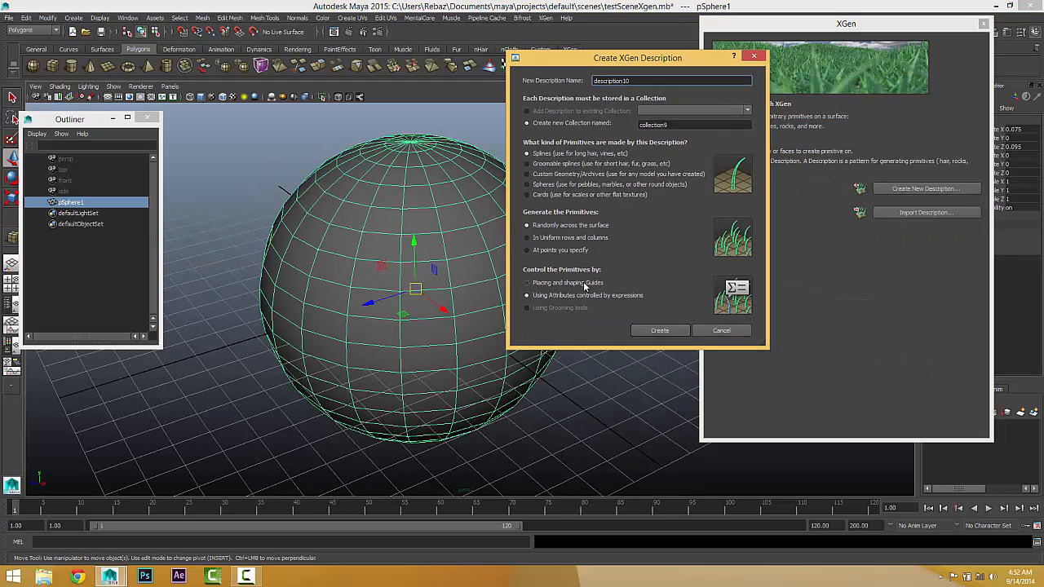
pyautogui.click(536, 251)
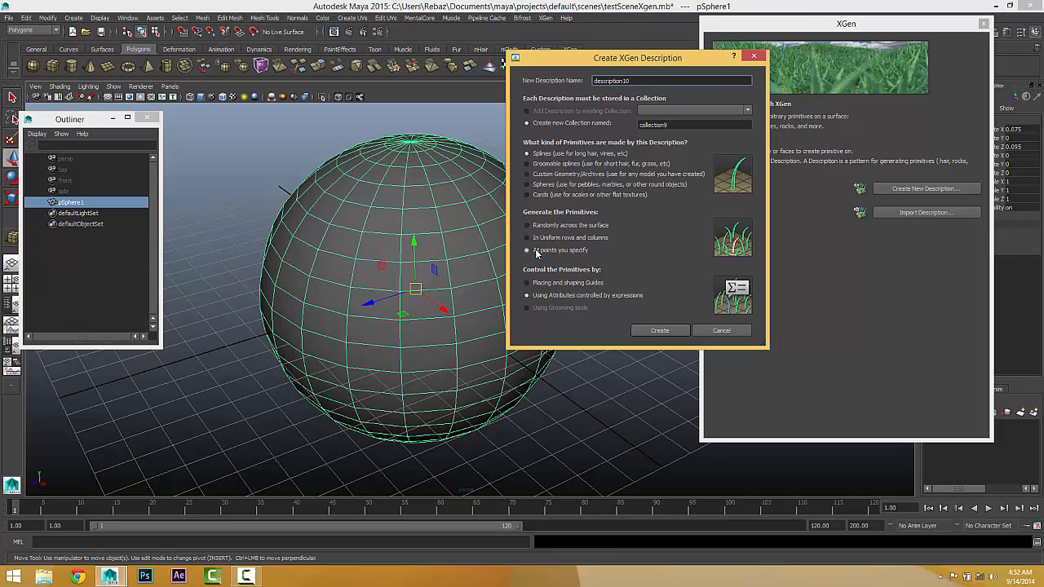
pyautogui.click(657, 331)
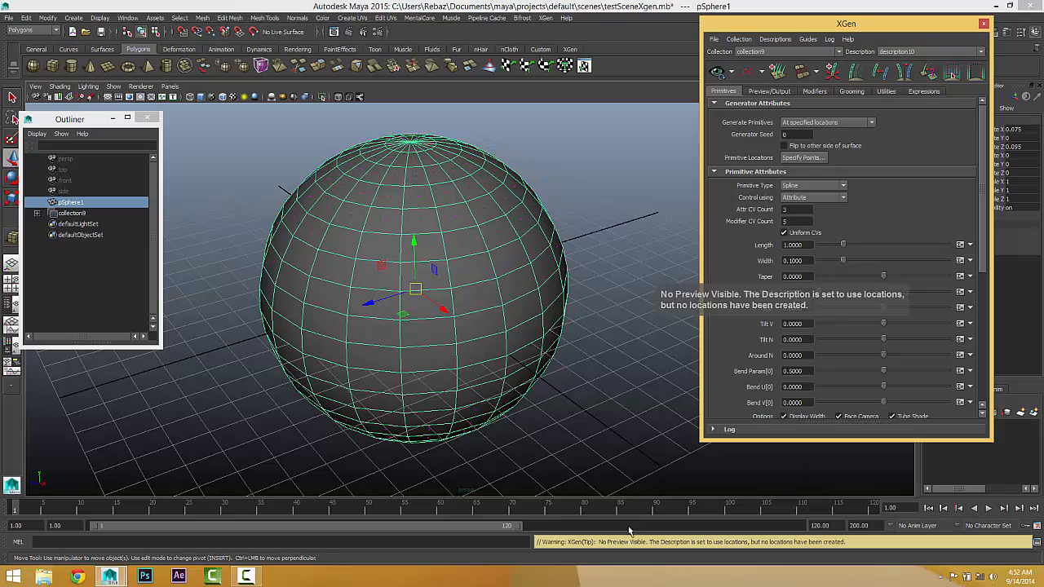
# Step: Specify six primitive points on the upper front of pSphere1 with the Specify Points Tool and save them
pyautogui.keyDown('alt'); pyautogui.moveTo(587, 432); pyautogui.dragTo(583, 409); pyautogui.keyUp('alt')
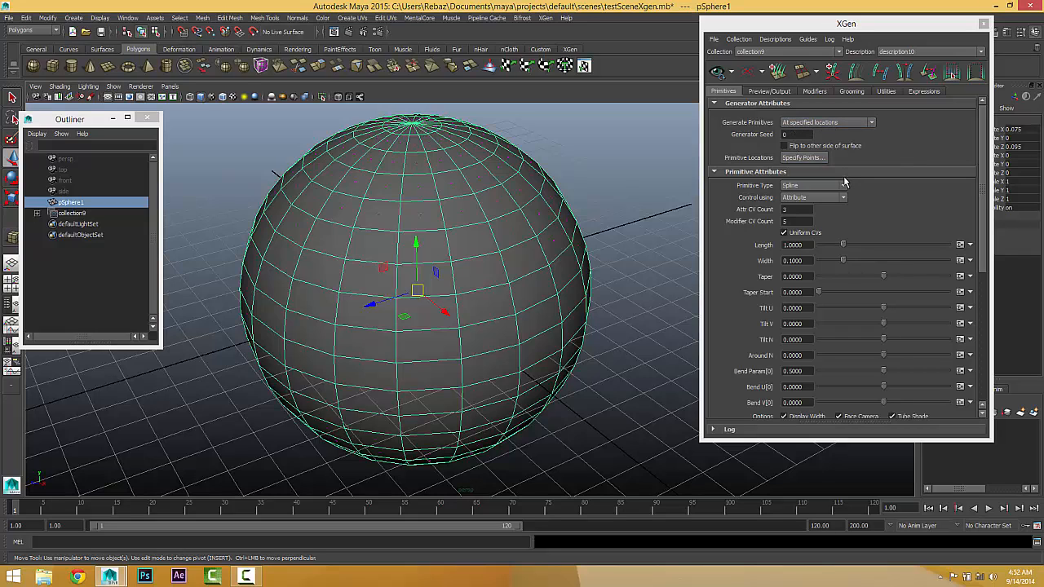
pyautogui.click(802, 158)
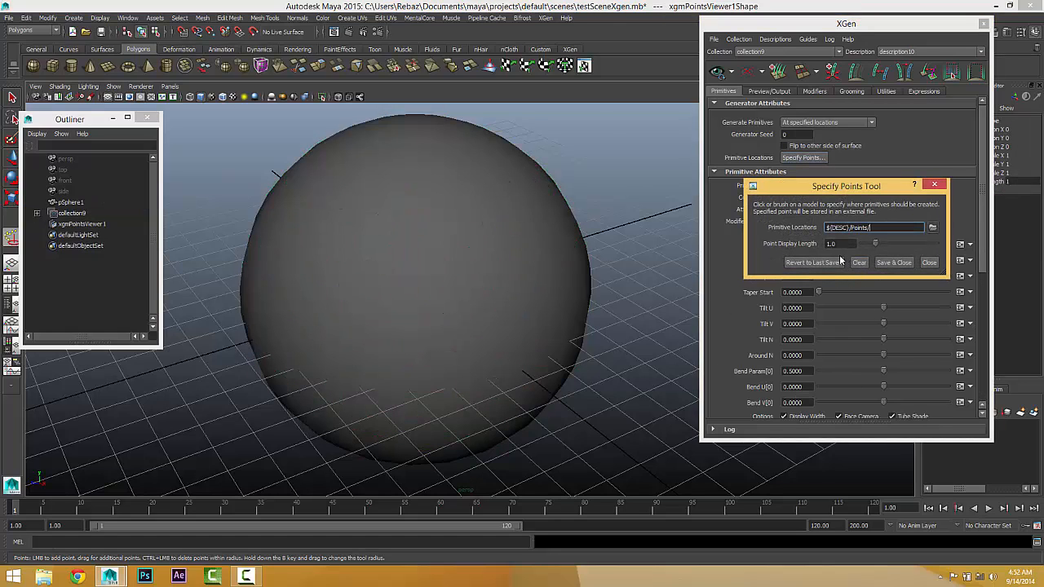
pyautogui.press('Tab')
pyautogui.click(438, 232)
pyautogui.click(397, 235)
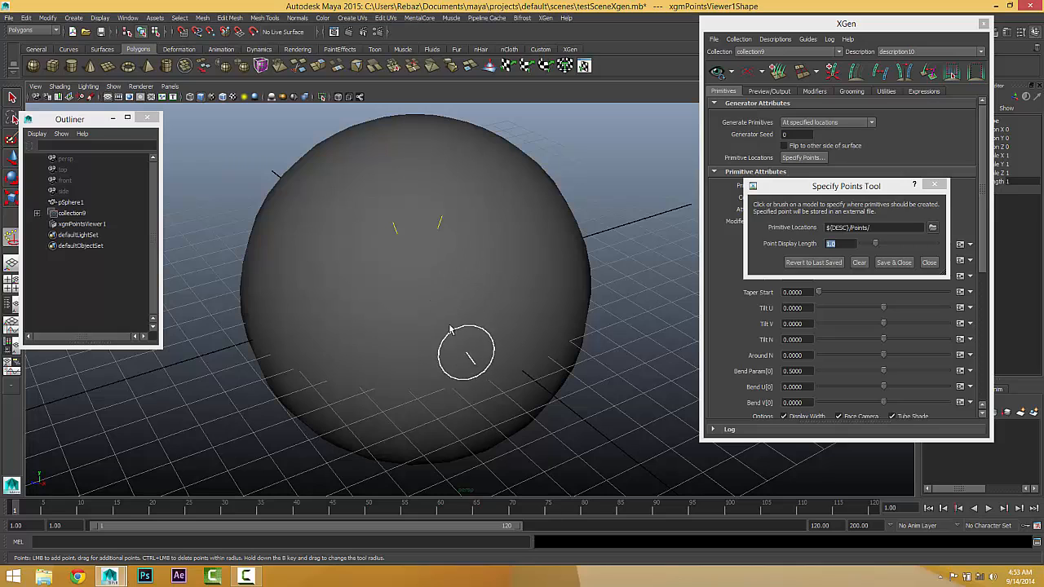
pyautogui.click(420, 258)
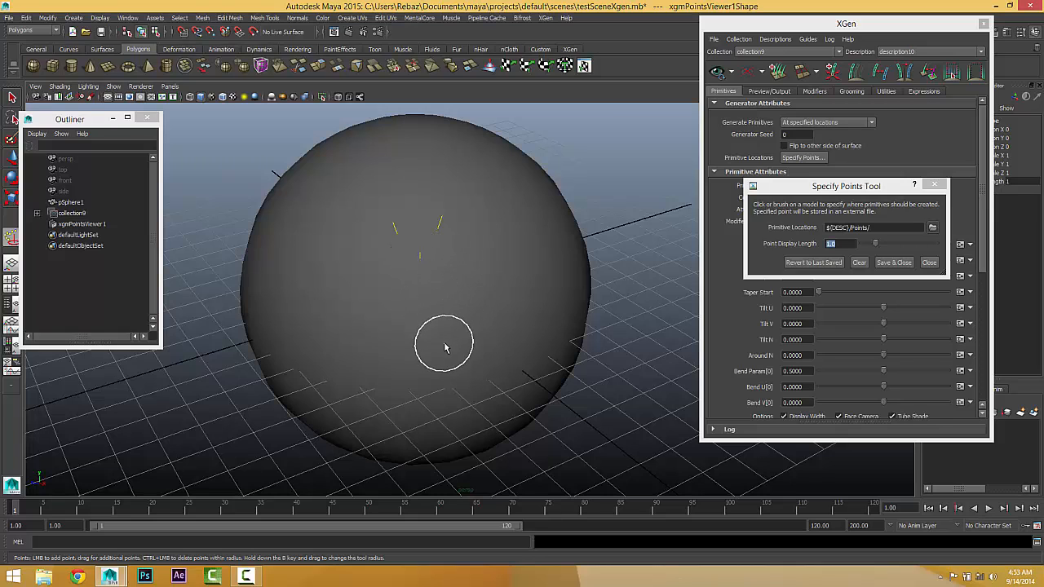
pyautogui.click(466, 239)
pyautogui.click(389, 276)
pyautogui.click(445, 284)
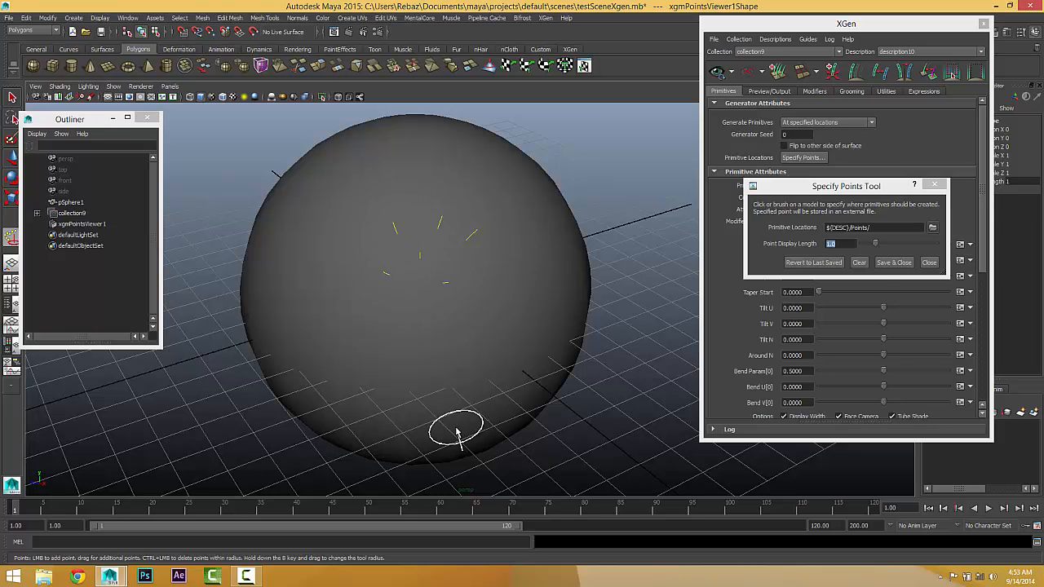
pyautogui.click(894, 263)
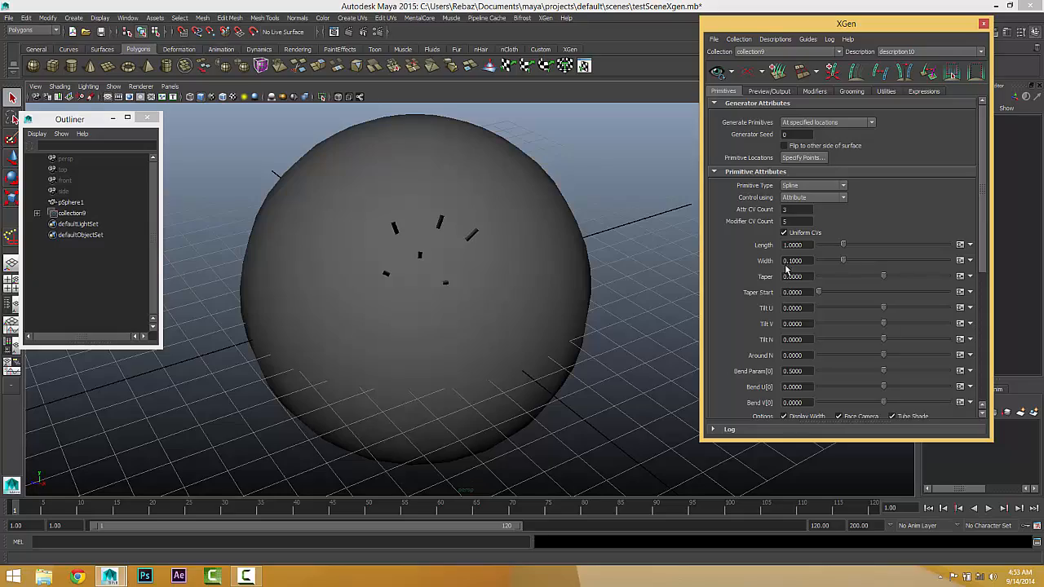
# Step: Delete collection9 from the scene, keeping only pSphere1
pyautogui.keyDown('alt'); pyautogui.moveTo(610, 275); pyautogui.dragTo(651, 251); pyautogui.keyUp('alt')
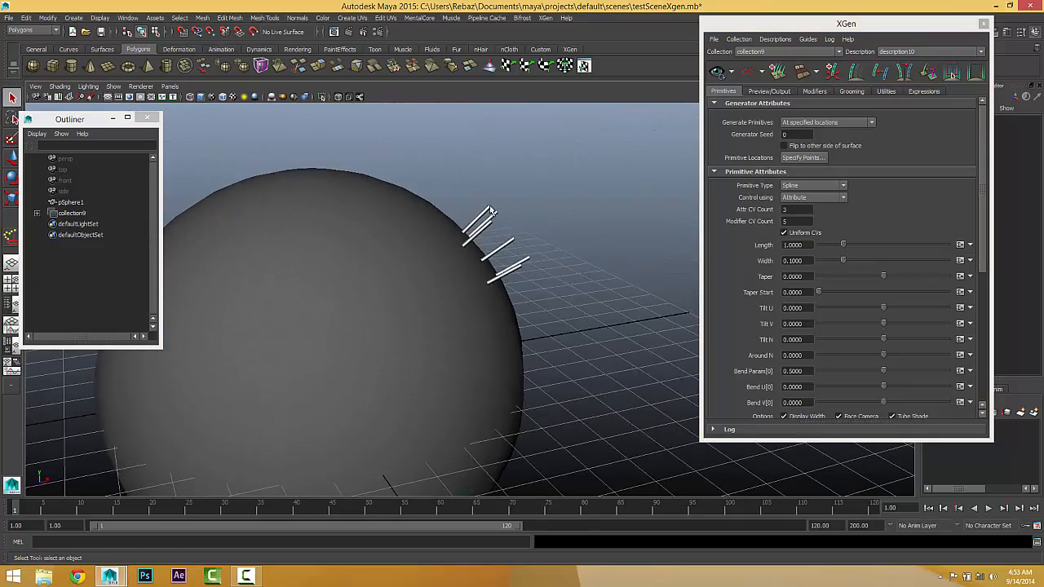
pyautogui.keyDown('alt'); pyautogui.moveTo(601, 292); pyautogui.dragTo(421, 274); pyautogui.keyUp('alt')
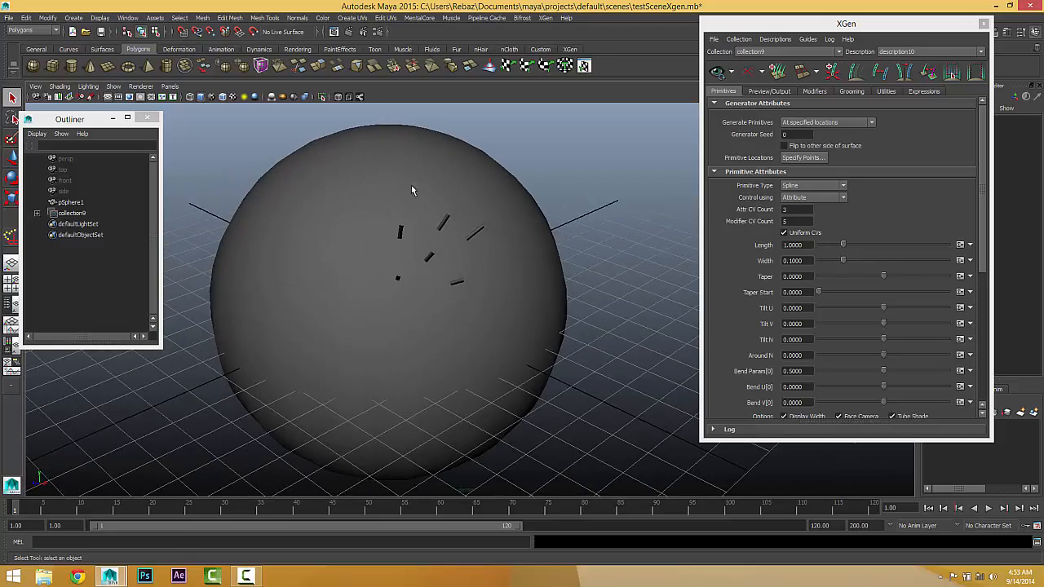
pyautogui.keyDown('alt'); pyautogui.moveTo(477, 293); pyautogui.dragTo(511, 279); pyautogui.keyUp('alt')
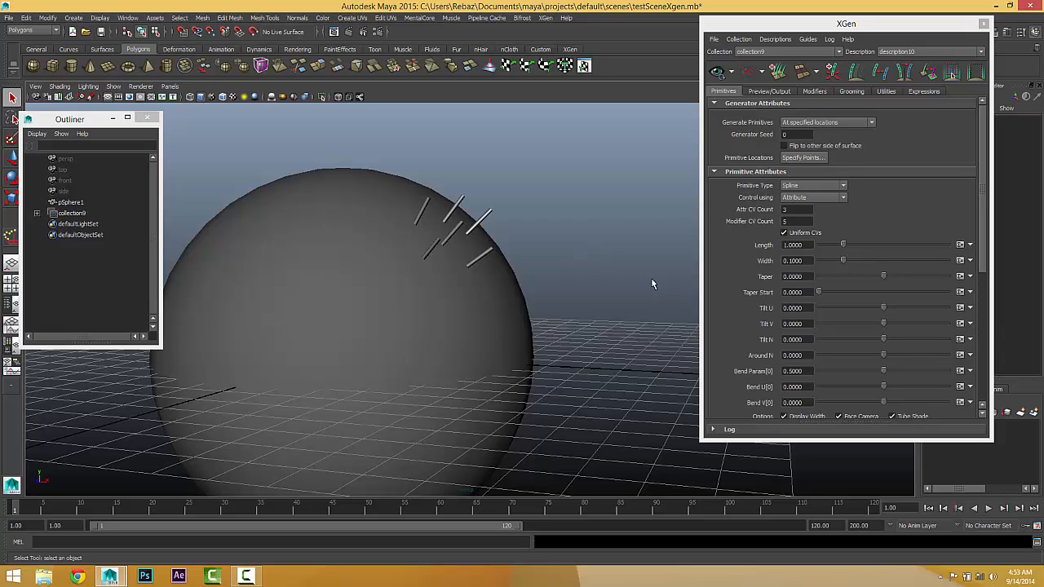
pyautogui.moveTo(765, 210)
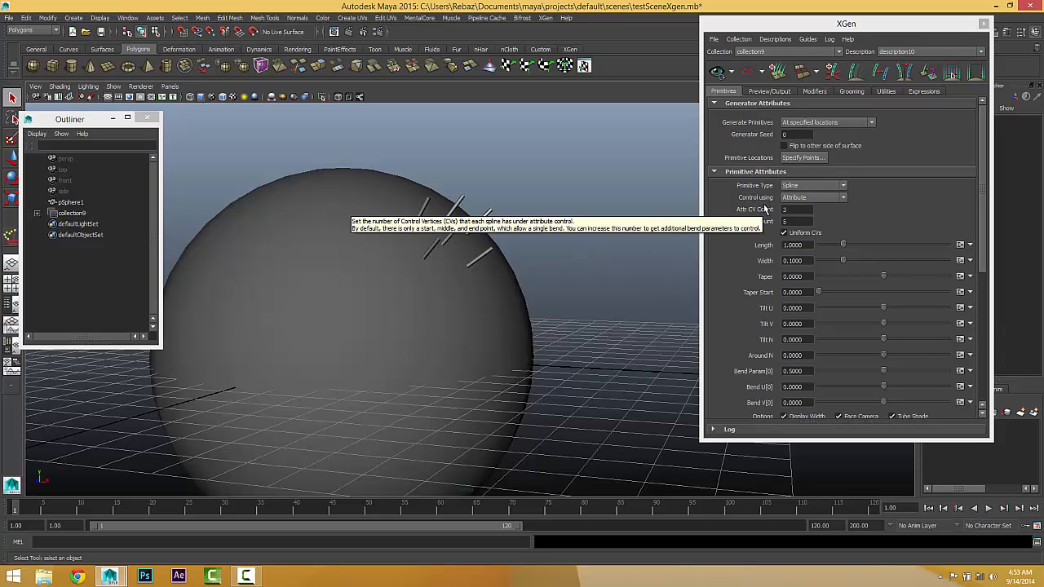
pyautogui.click(67, 215)
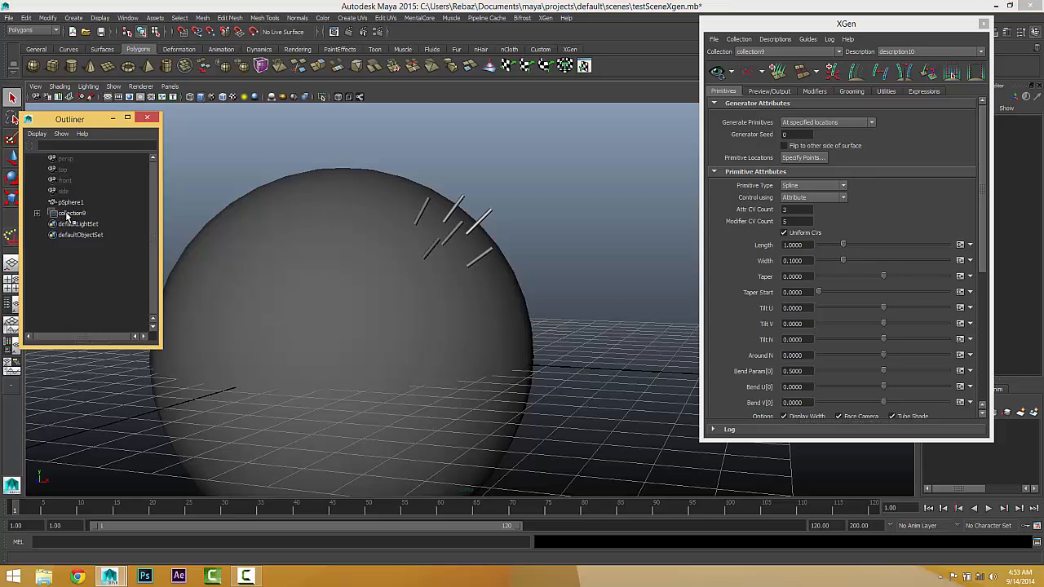
pyautogui.click(69, 214)
pyautogui.press('Delete')
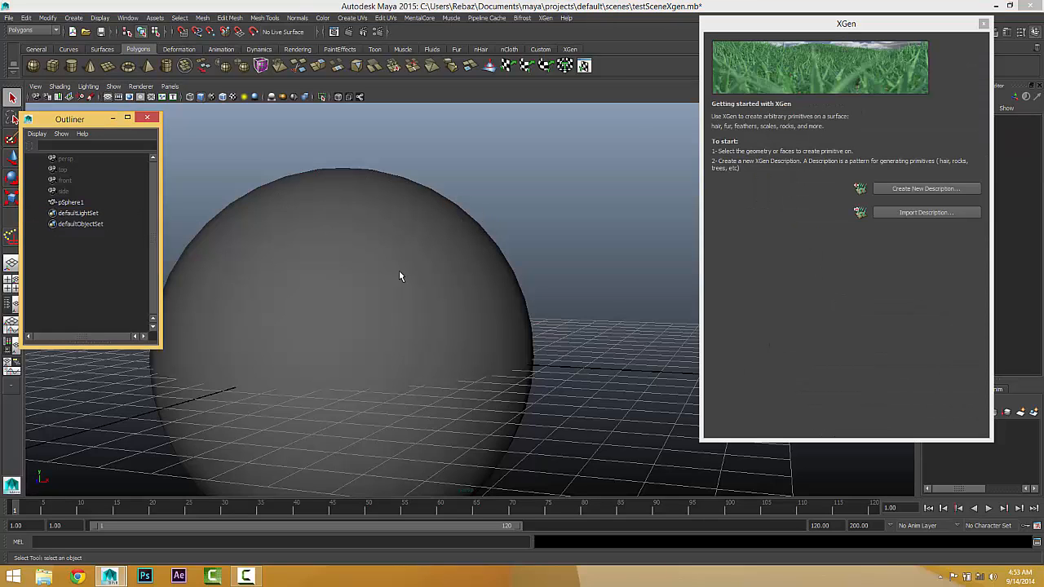
# Step: Select pSphere1 and start a new XGen description for it
pyautogui.click(410, 250)
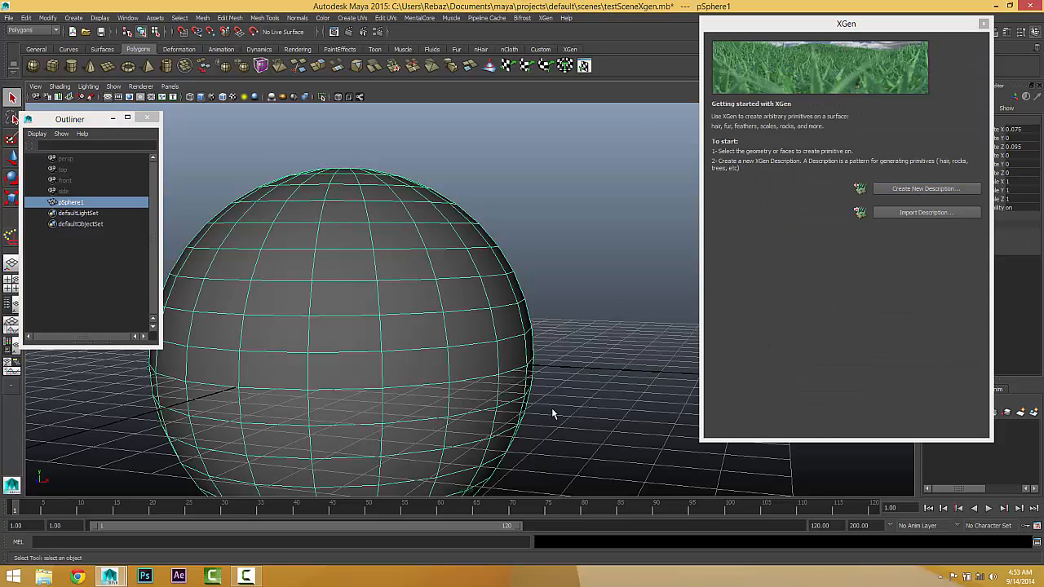
pyautogui.click(888, 188)
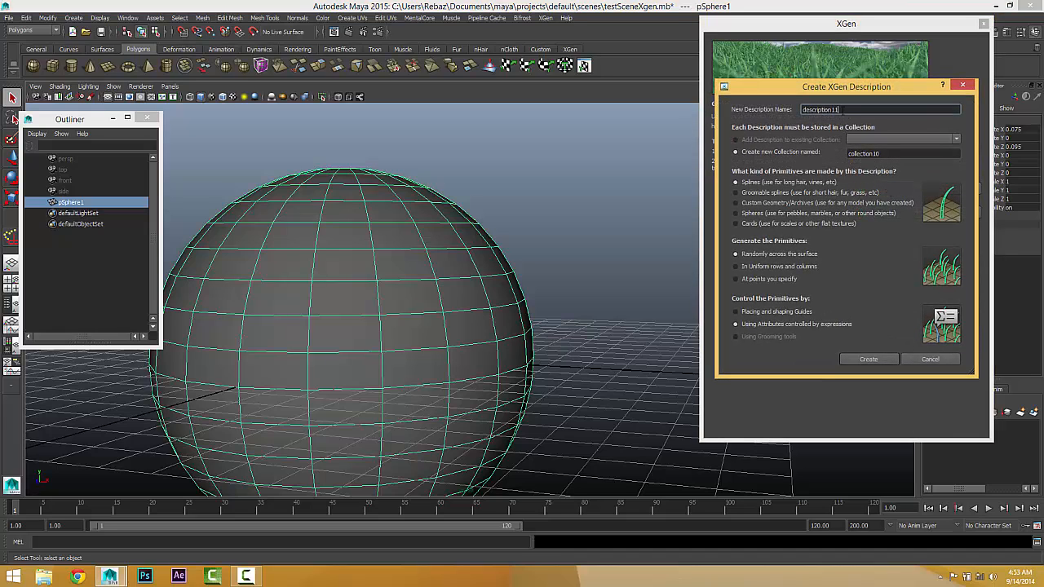
pyautogui.moveTo(838, 109); pyautogui.dragTo(833, 106)
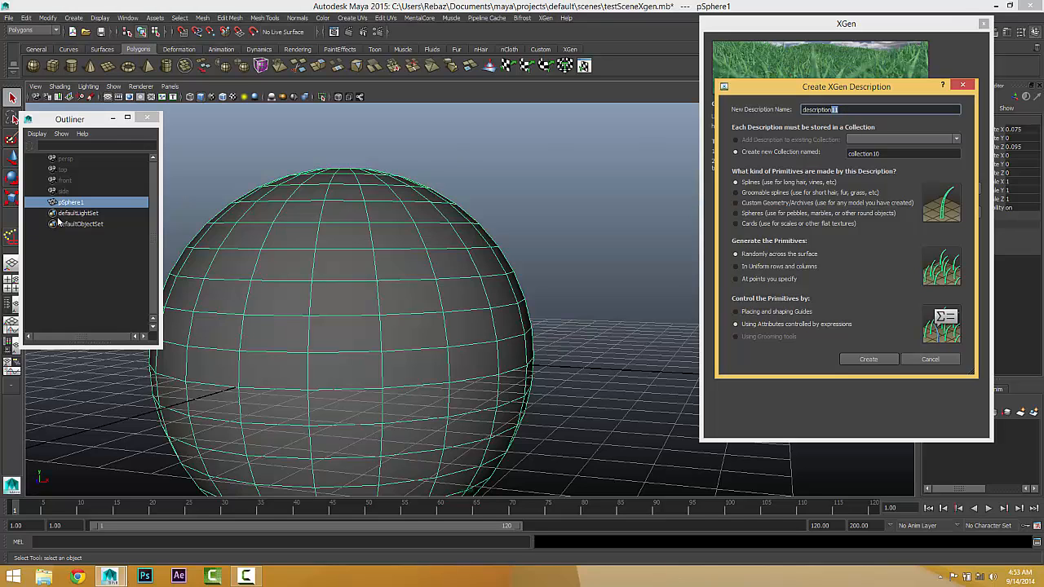
# Step: Switch to File Explorer and open the project's Documents\maya\projects\default\xgen\collections folder
pyautogui.click(43, 576)
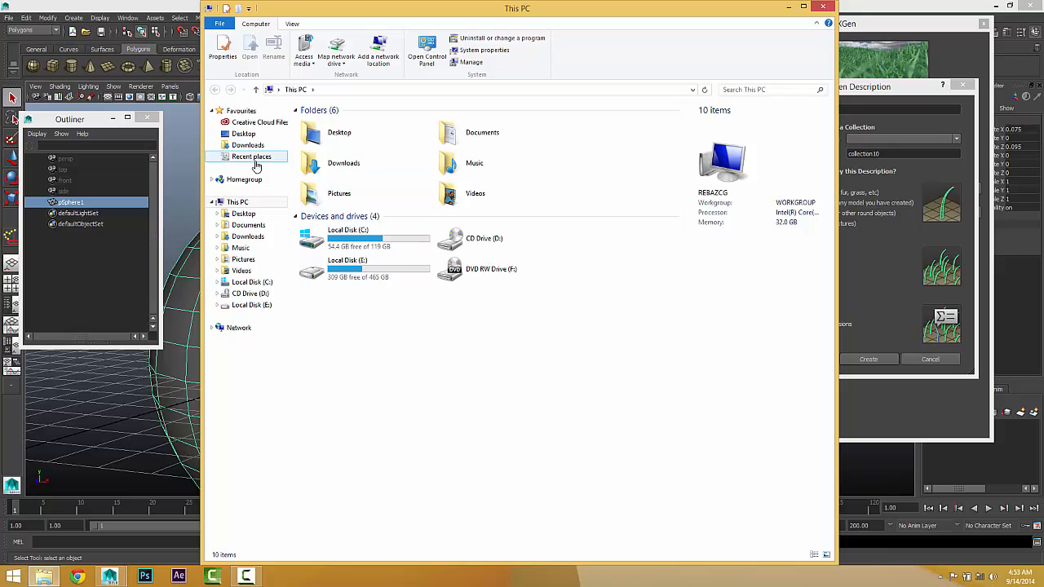
pyautogui.click(248, 224)
pyautogui.click(318, 169)
pyautogui.doubleClick(318, 168)
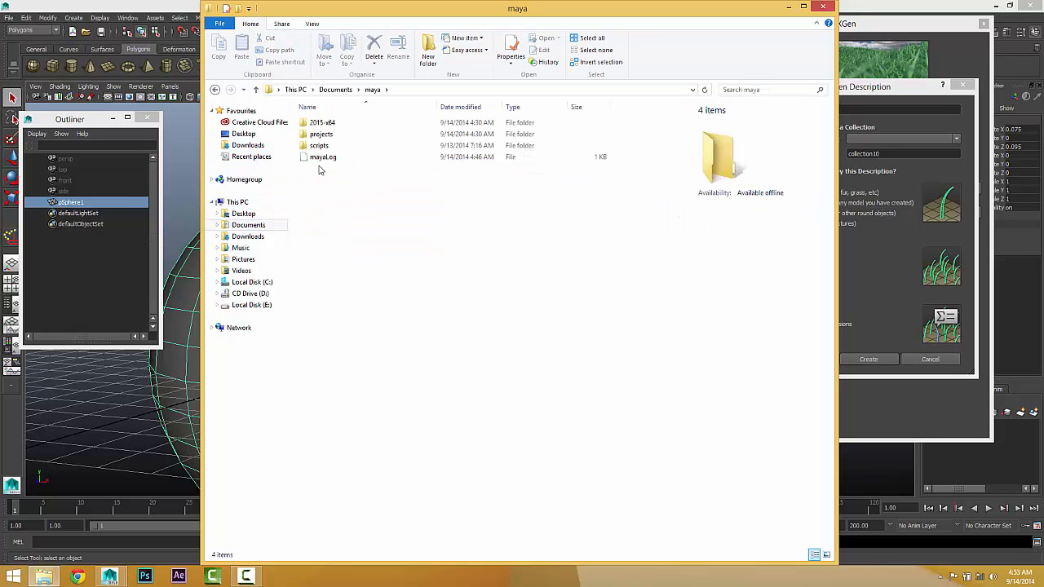
pyautogui.doubleClick(321, 135)
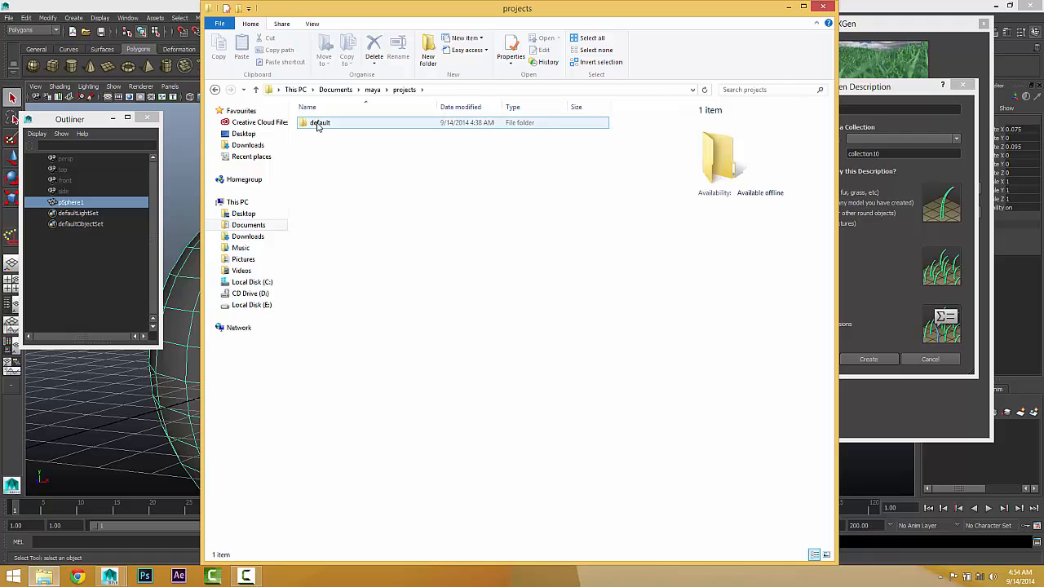
pyautogui.doubleClick(319, 123)
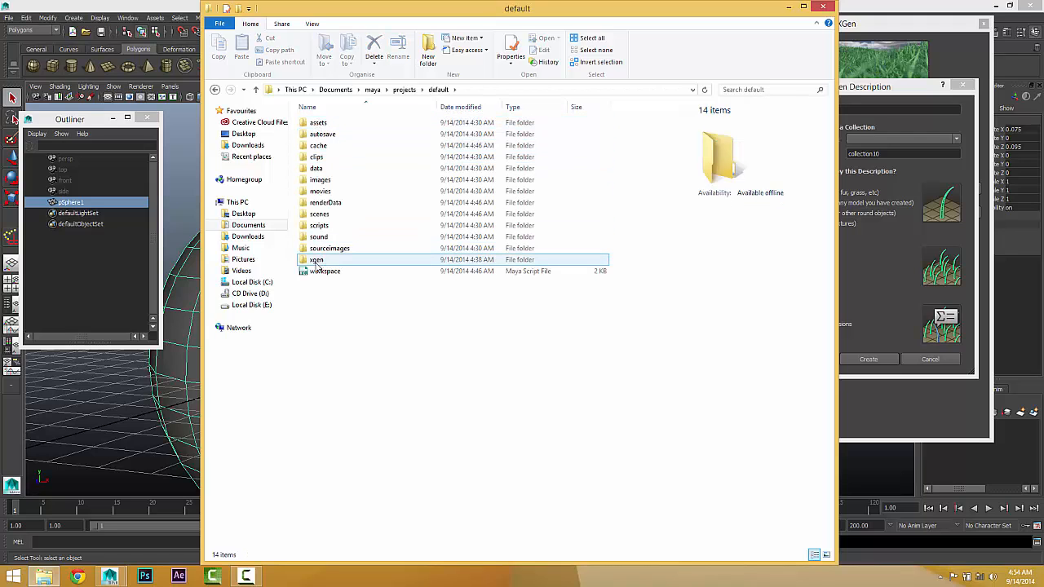
pyautogui.doubleClick(315, 261)
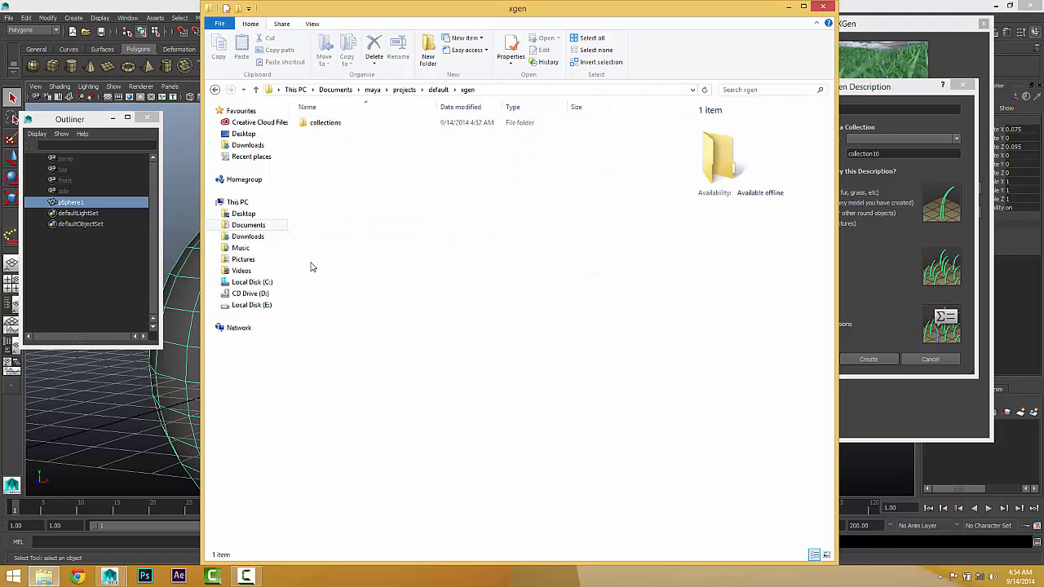
pyautogui.doubleClick(315, 124)
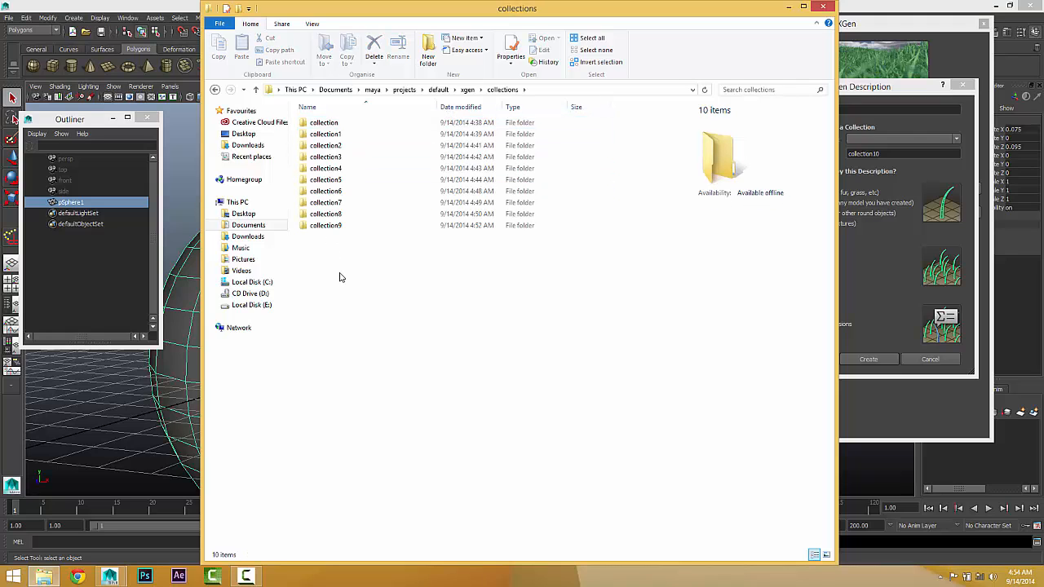
# Step: Look inside the collection4 folder and its description4 subfolder, and return to the collections folder
pyautogui.doubleClick(329, 168)
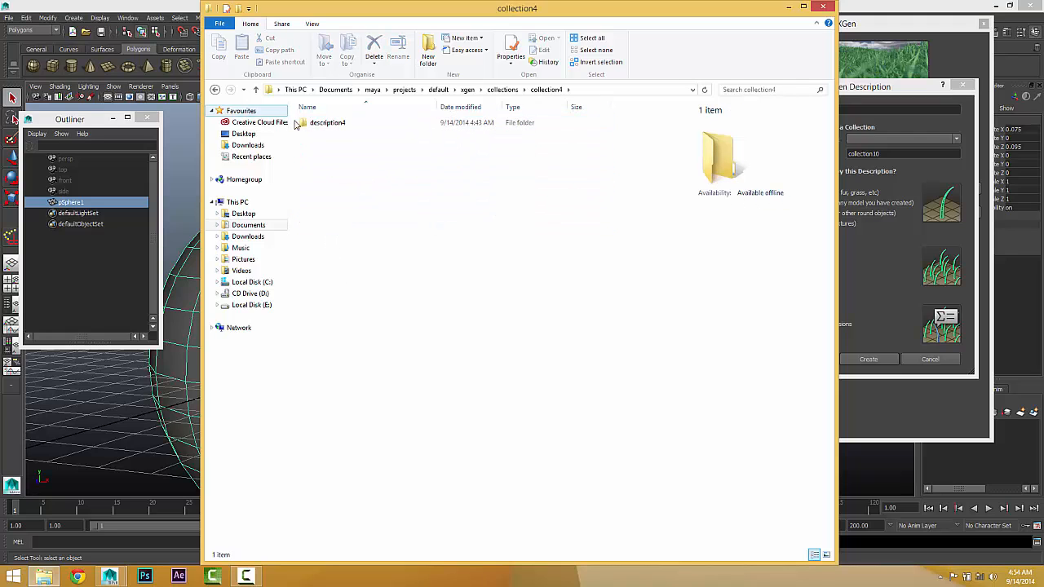
pyautogui.doubleClick(310, 123)
pyautogui.click(215, 89)
pyautogui.click(214, 89)
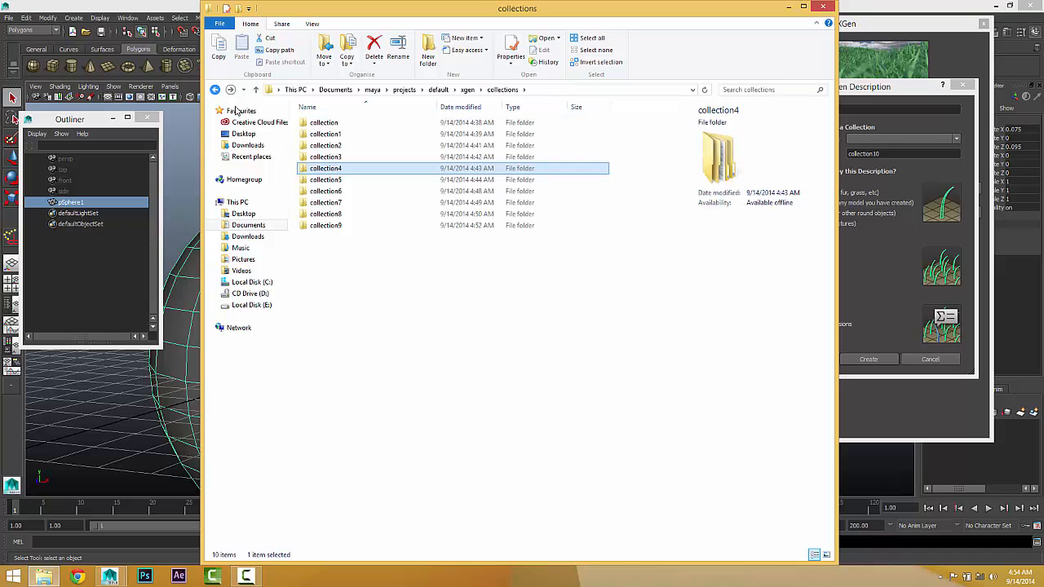
# Step: Delete all the leftover collection folders, from collection to collection9, and return to Maya
pyautogui.moveTo(357, 284); pyautogui.dragTo(294, 115)
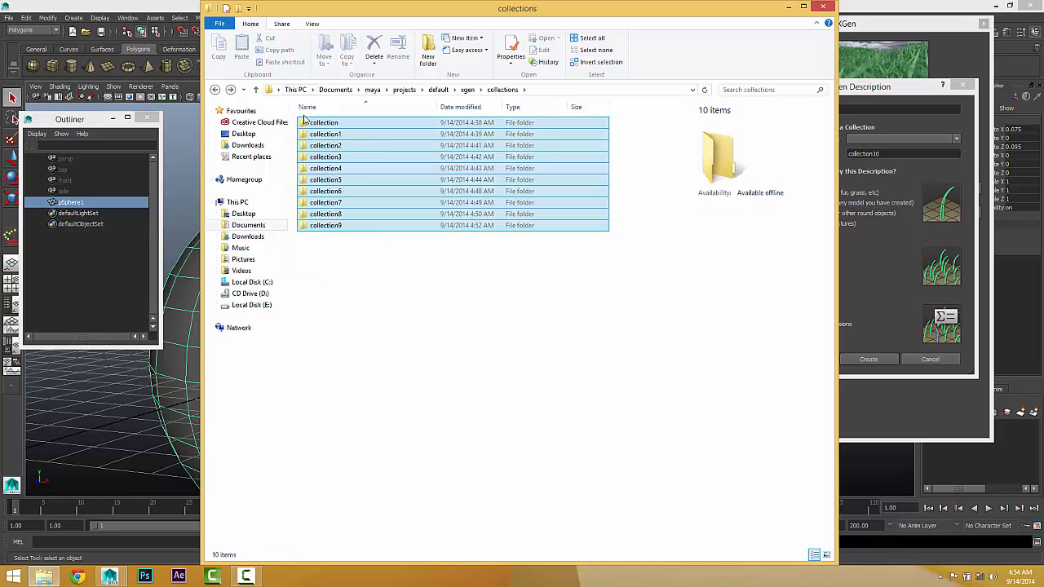
pyautogui.rightClick(326, 148)
pyautogui.click(358, 344)
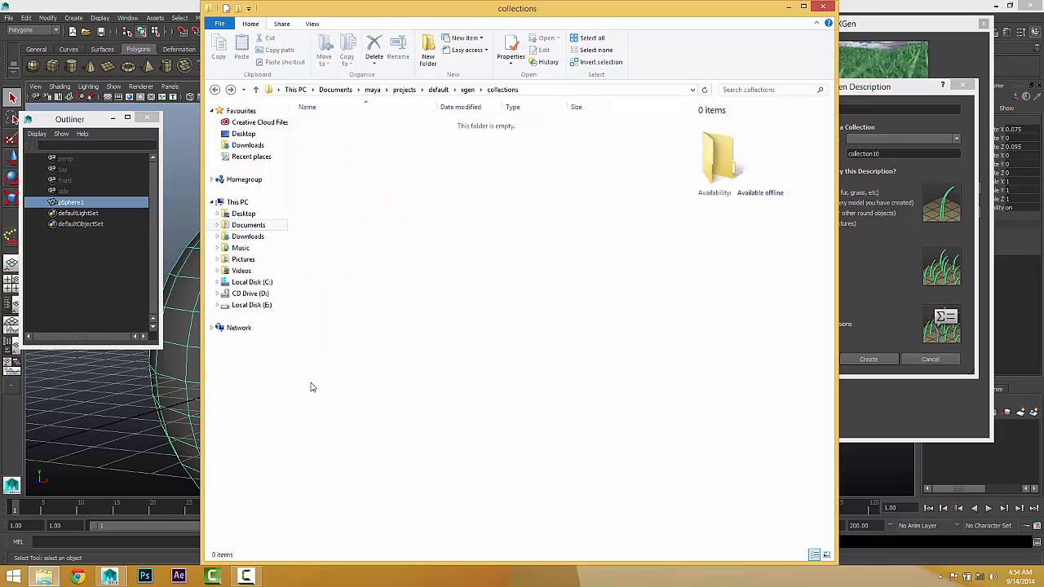
pyautogui.click(790, 6)
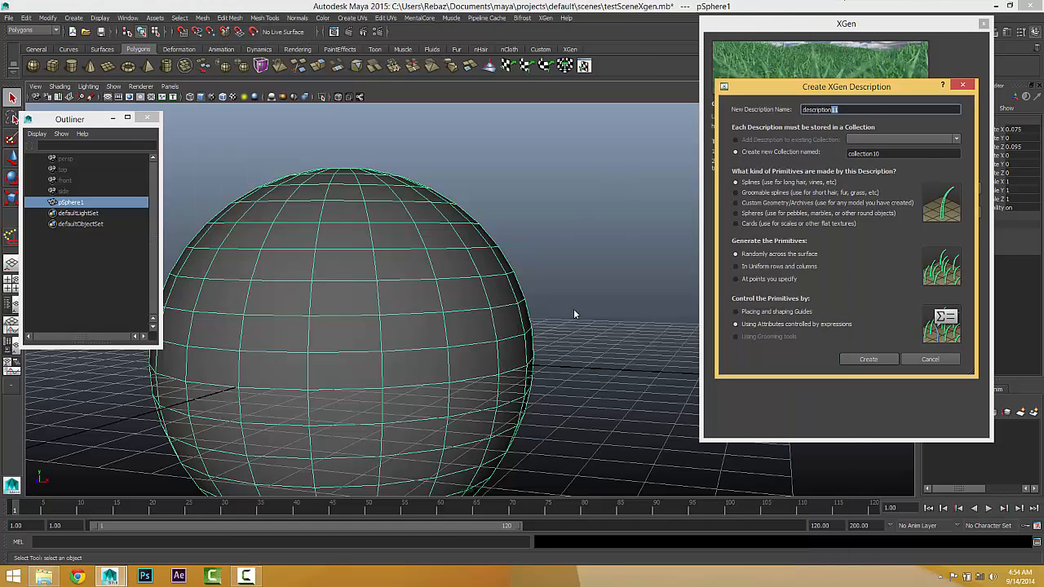
# Step: Compare the generation and control options offered for Groomable splines, Splines, Custom Geometry/Archives and Cards primitives
pyautogui.moveTo(845, 110); pyautogui.dragTo(484, 258)
pyautogui.click(737, 193)
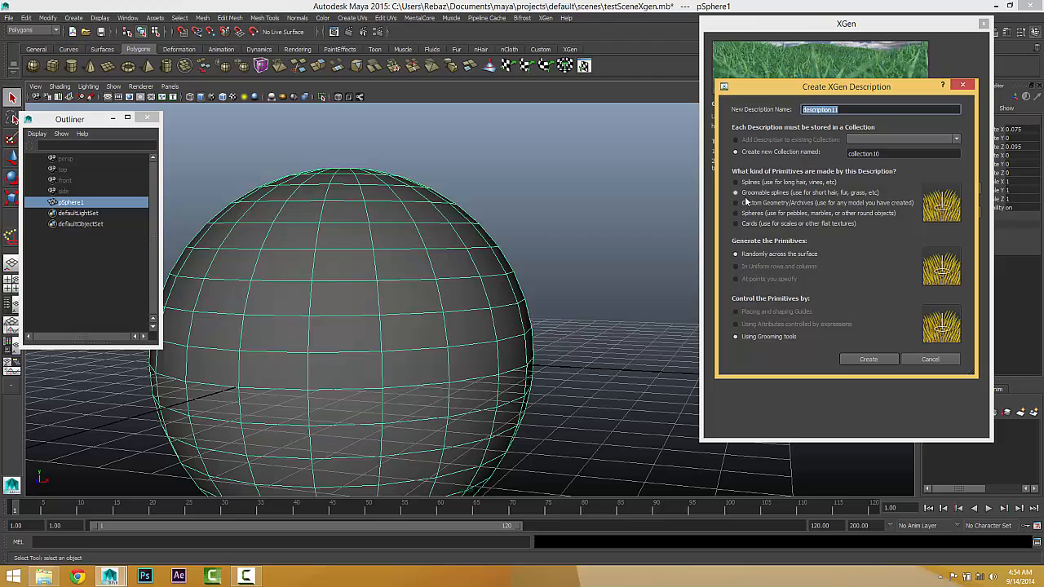
pyautogui.click(743, 184)
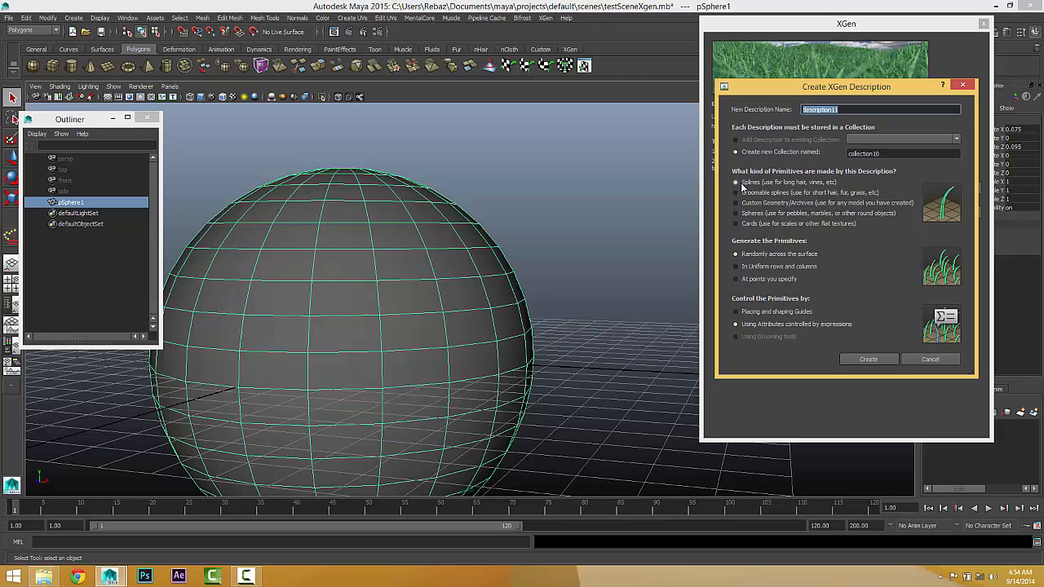
pyautogui.click(742, 203)
pyautogui.click(738, 222)
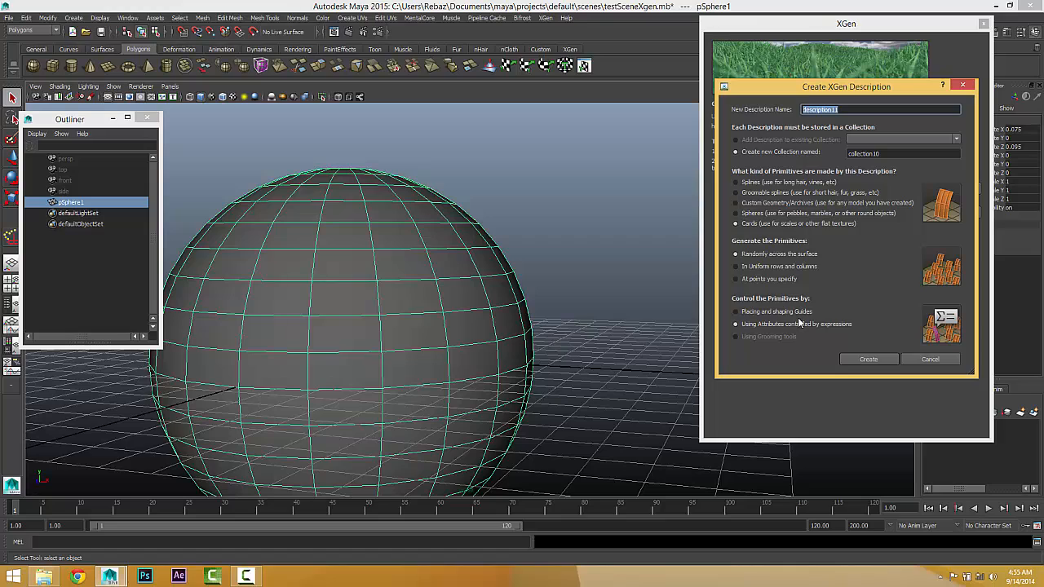
# Step: Create the description with Splines placed randomly across the surface and controlled by attribute expressions, and set the spline length to 1.28
pyautogui.click(737, 181)
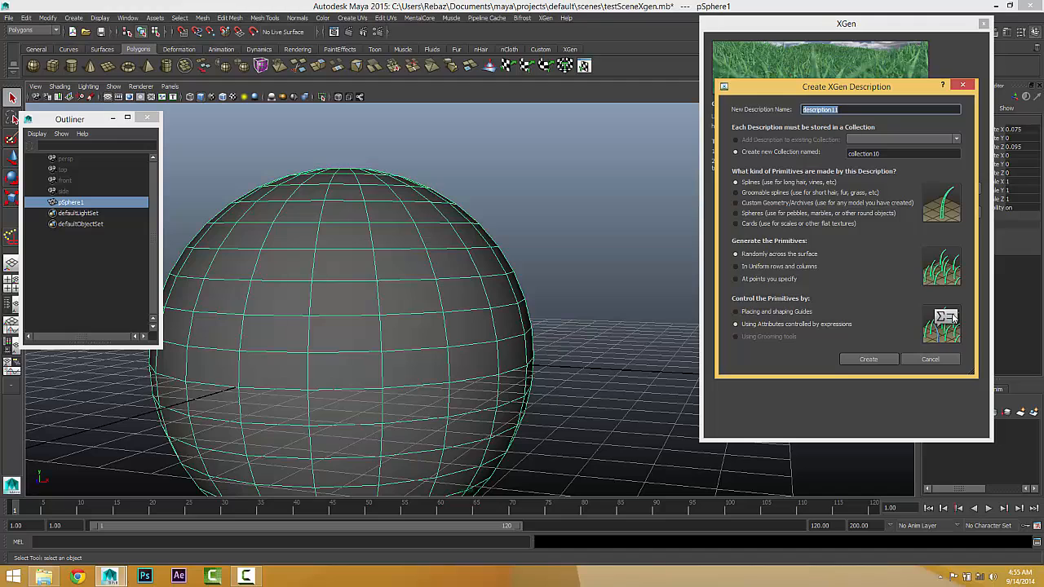
pyautogui.click(863, 359)
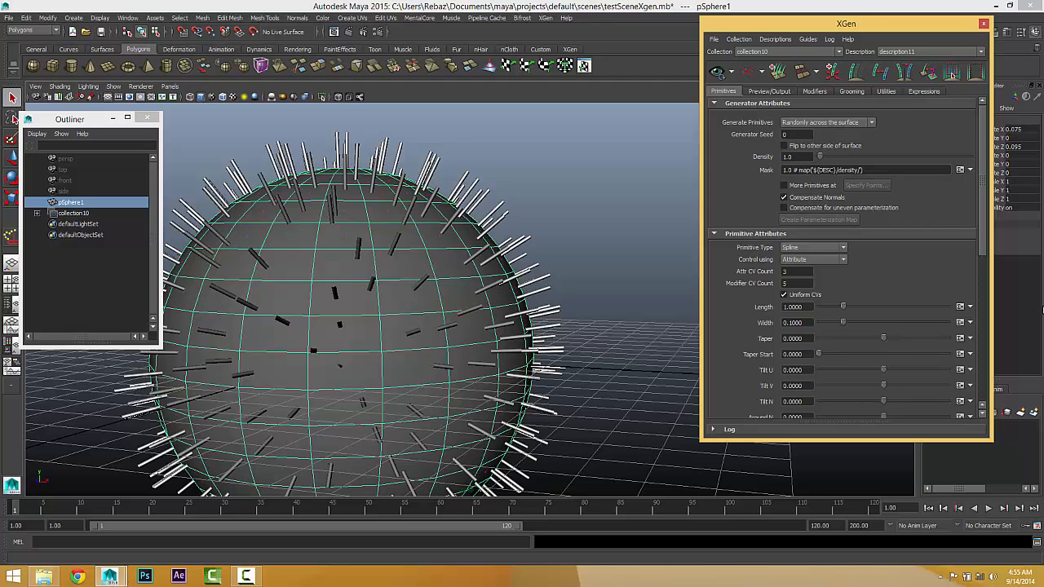
pyautogui.moveTo(842, 307)
pyautogui.mouseDown()
pyautogui.moveTo(867, 307)
pyautogui.moveTo(849, 307)
pyautogui.mouseUp()
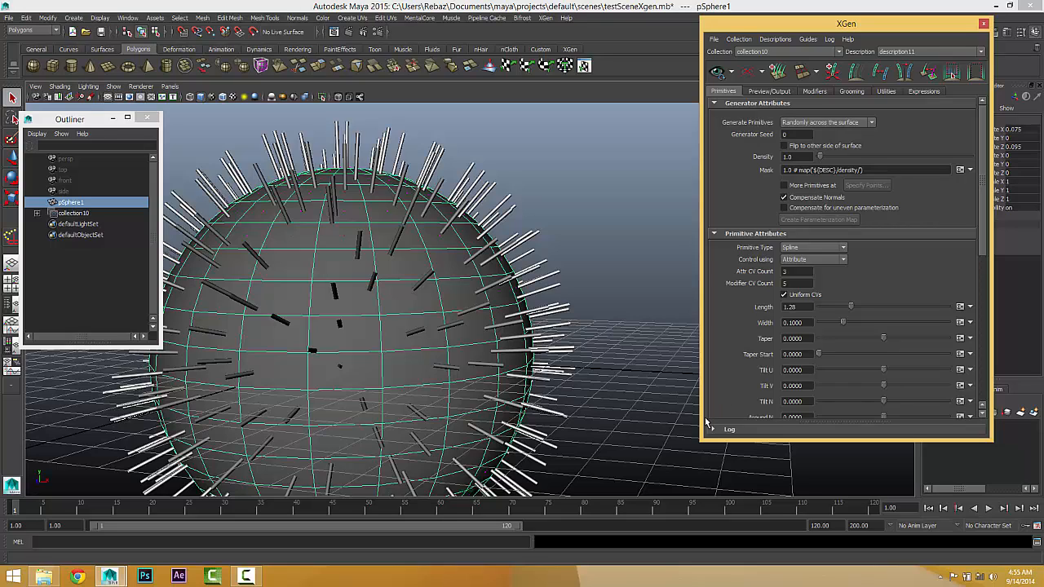
# Step: Open the length attribute's expression in the XGen Expression Editor and view the help on expressions
pyautogui.click(960, 308)
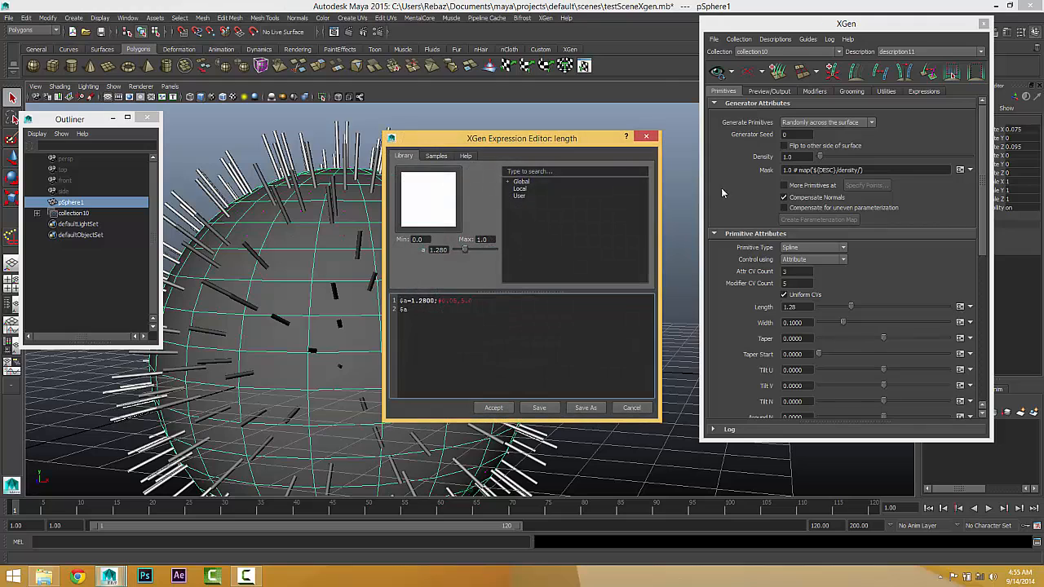
pyautogui.moveTo(479, 142); pyautogui.dragTo(462, 118)
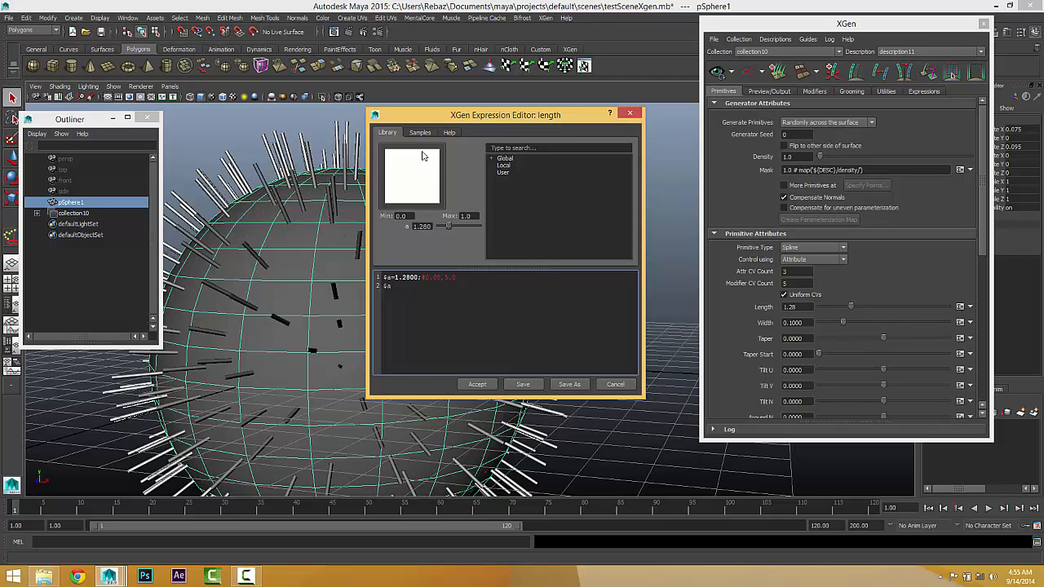
pyautogui.click(449, 132)
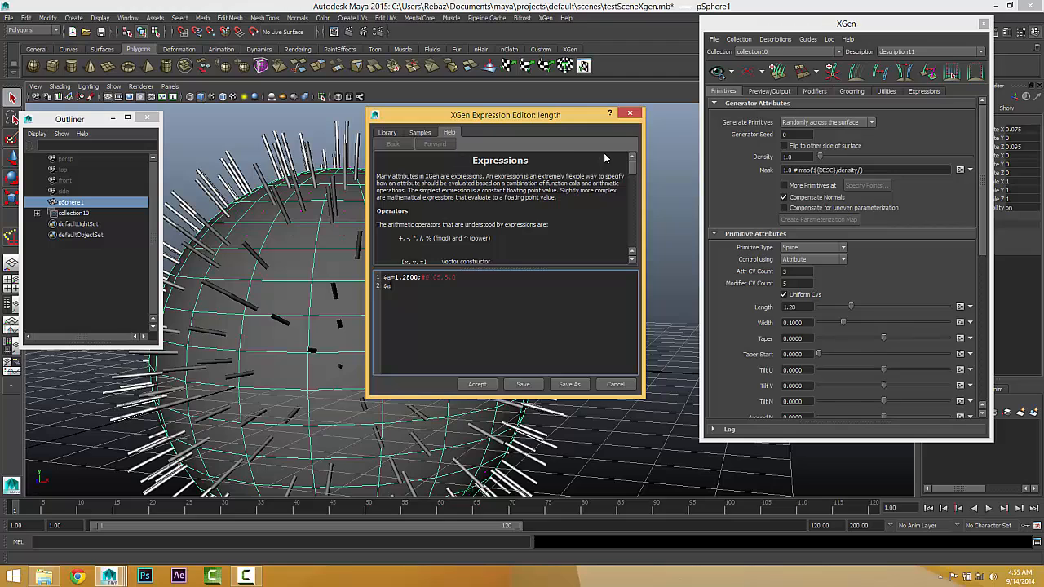
# Step: Review the supported expression functions and constants in the help, check the samples and library, and cancel the length expression editor
pyautogui.moveTo(633, 170); pyautogui.dragTo(633, 243)
pyautogui.scroll(-5, 633, 237)
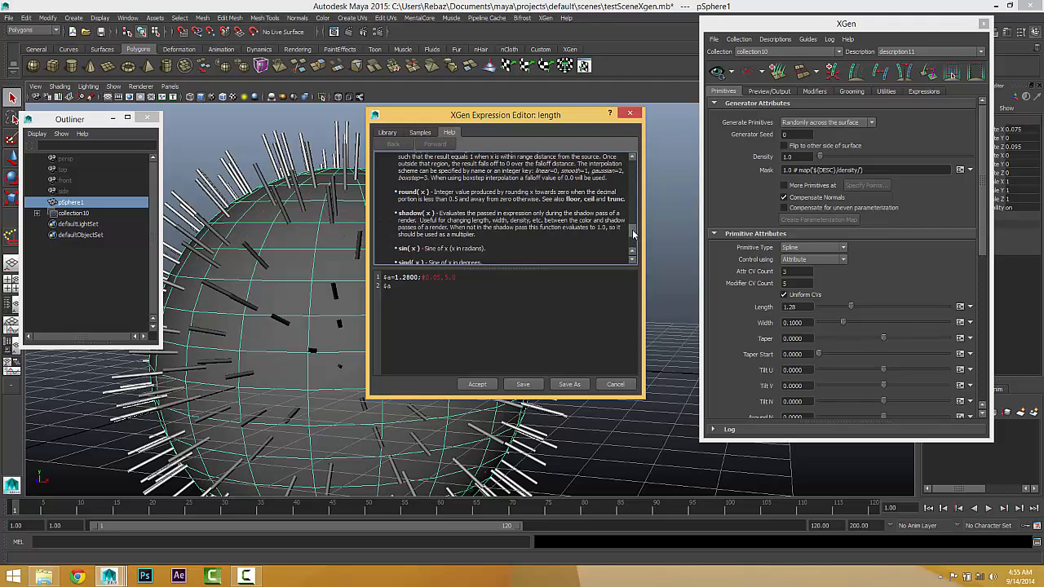
pyautogui.scroll(-2, 633, 235)
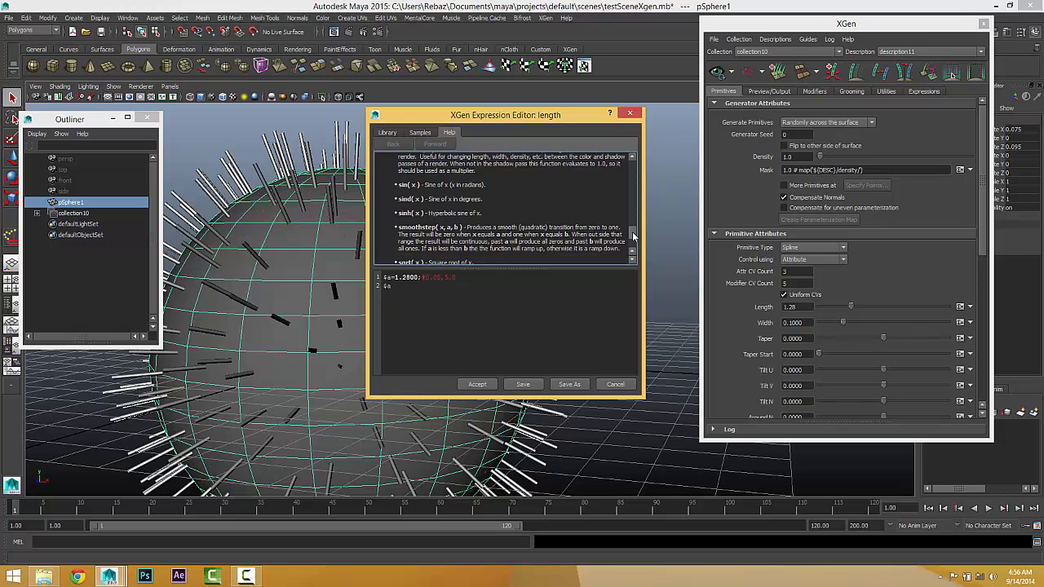
pyautogui.scroll(-3, 633, 235)
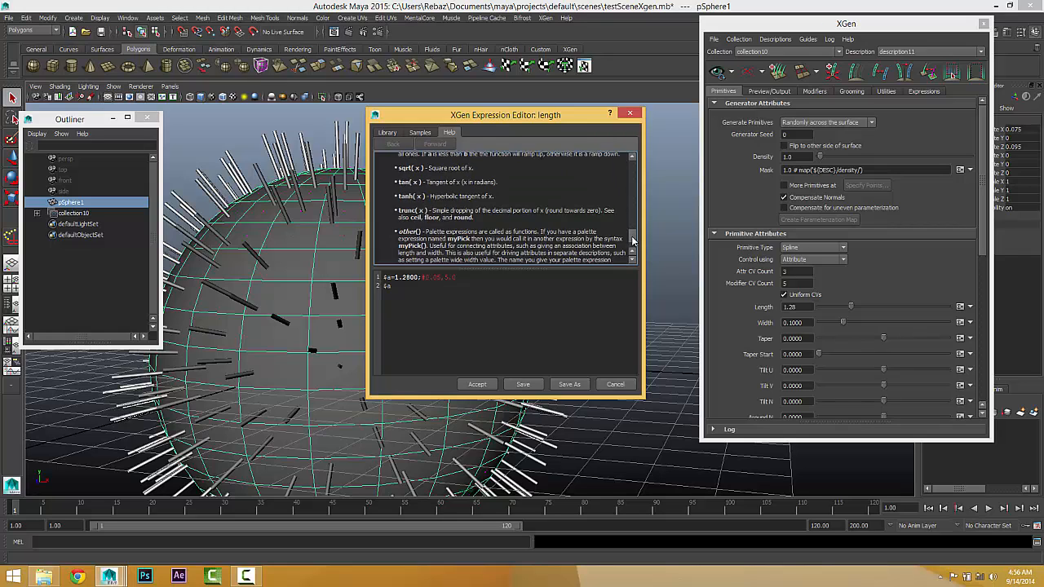
pyautogui.click(412, 133)
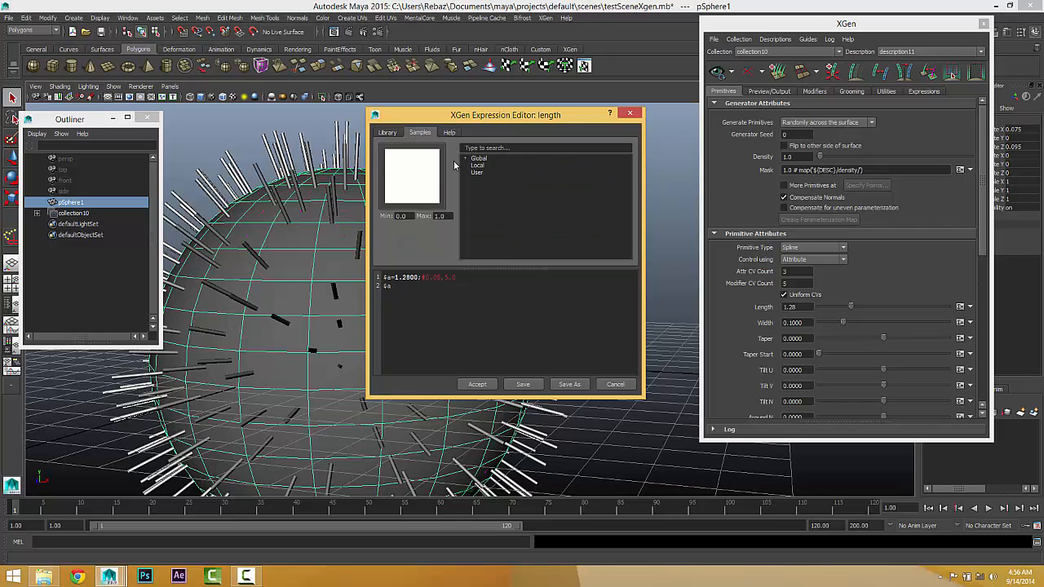
pyautogui.click(384, 133)
pyautogui.click(414, 133)
pyautogui.click(378, 134)
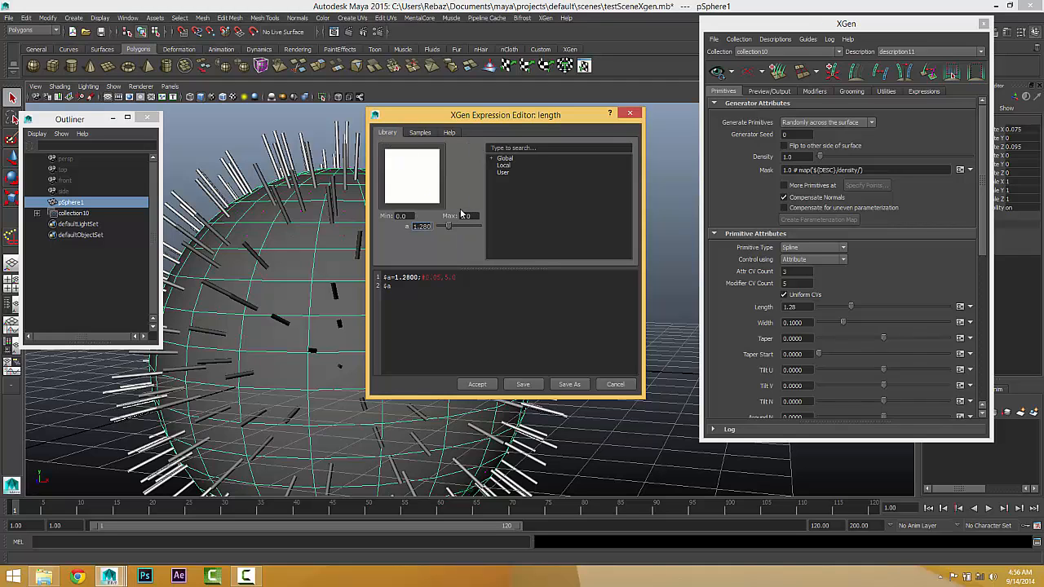
pyautogui.click(615, 384)
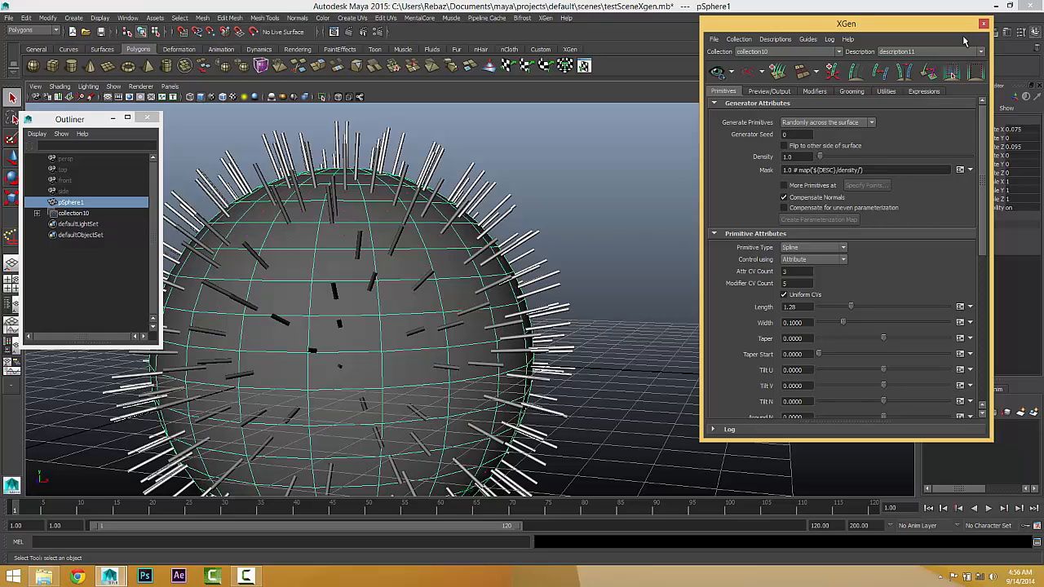
# Step: Close the XGen window, delete collection10 from the scene and select the polygon sphere again
pyautogui.click(984, 25)
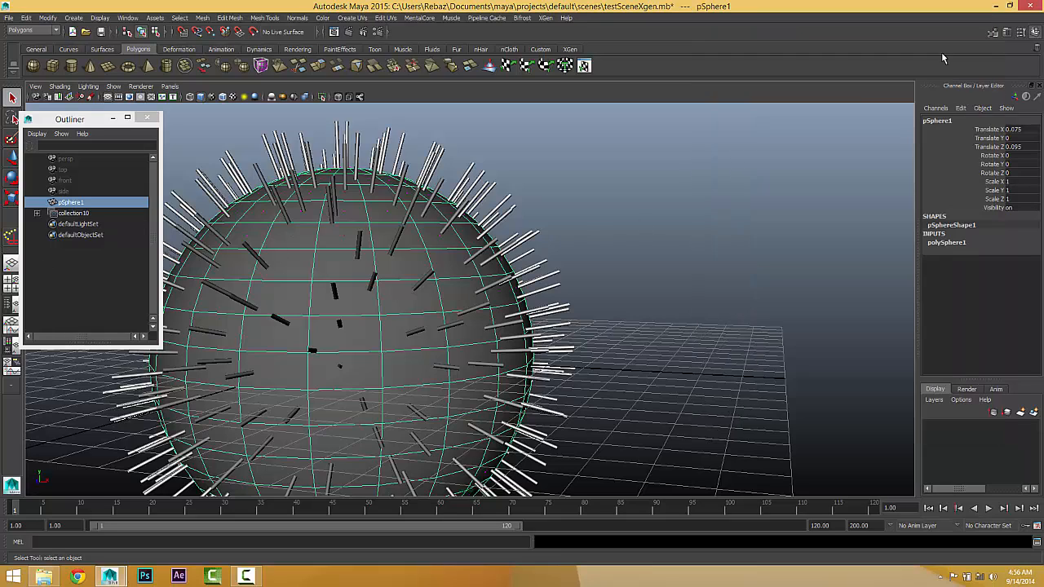
pyautogui.click(91, 215)
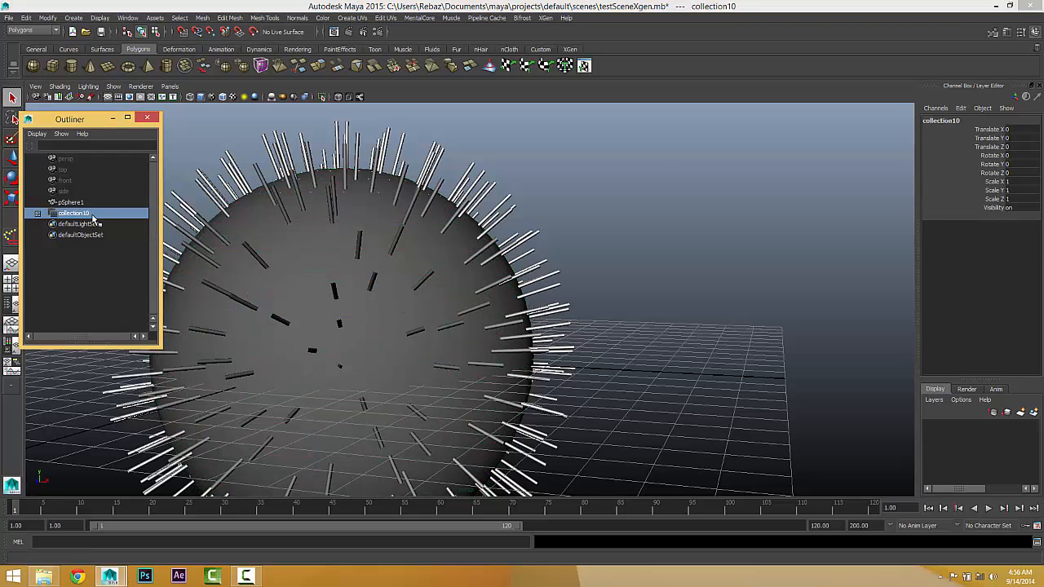
pyautogui.press('Delete')
pyautogui.moveTo(252, 177); pyautogui.dragTo(340, 282)
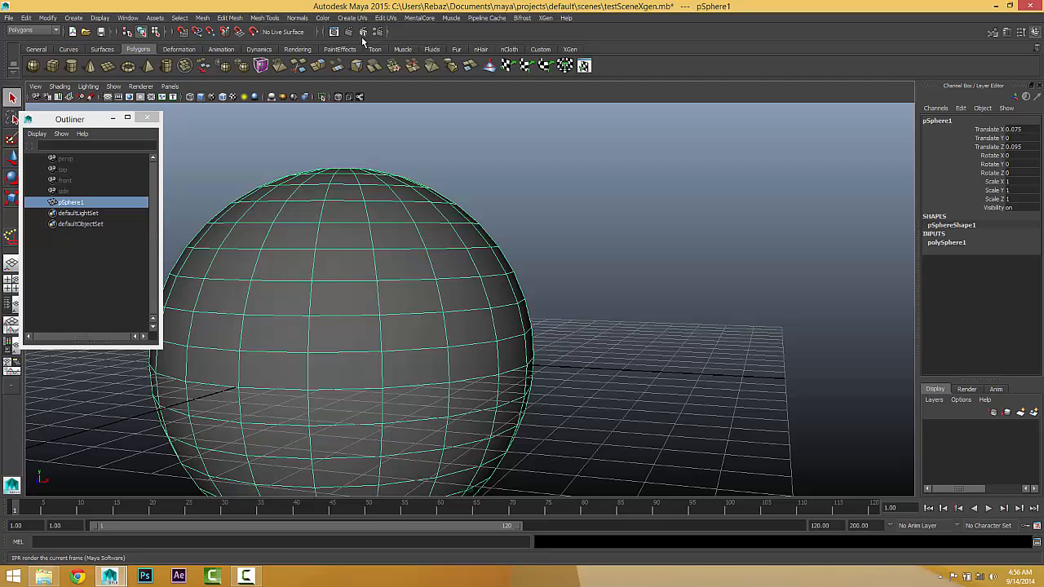
# Step: Create a new XGen description on the sphere with Splines generated randomly across the surface and controlled by placing and shaping guides
pyautogui.click(545, 18)
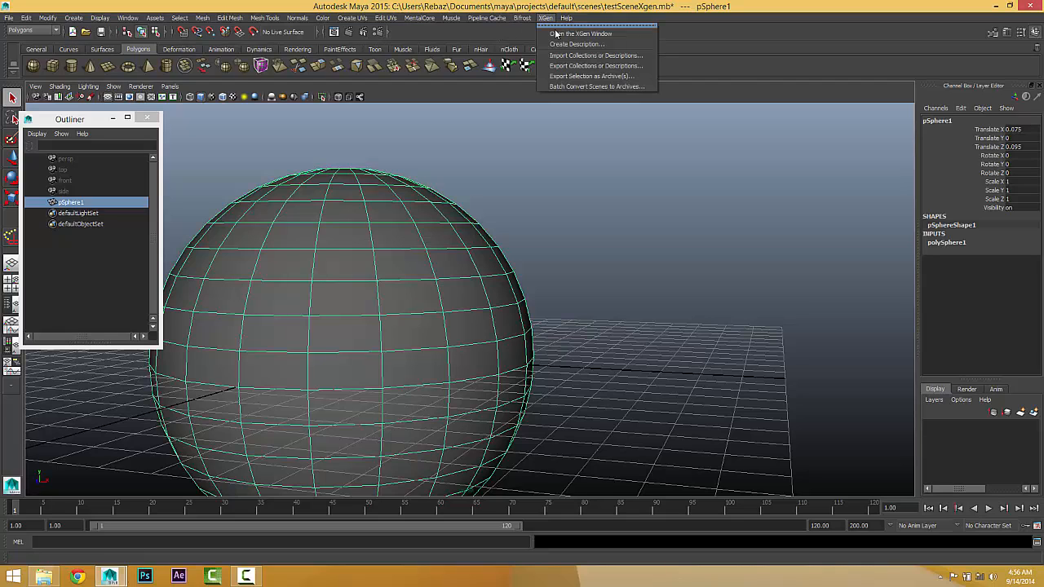
pyautogui.click(558, 45)
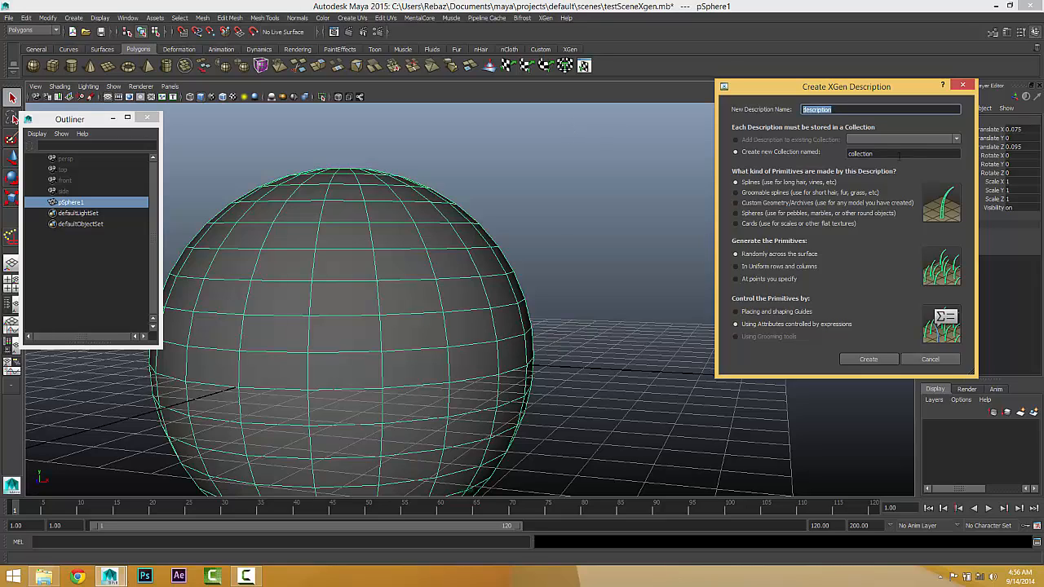
pyautogui.press('Tab')
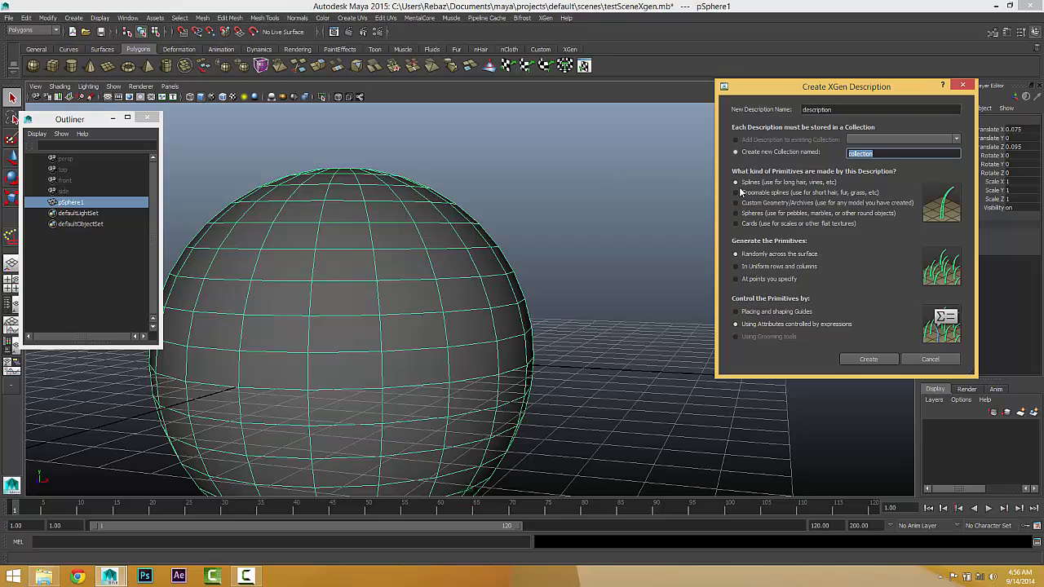
pyautogui.click(752, 311)
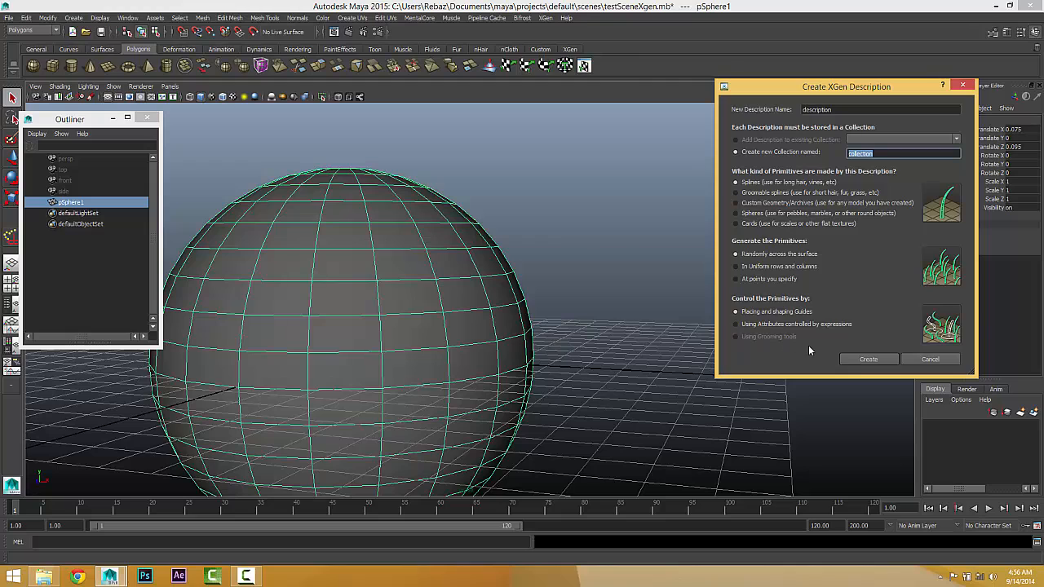
pyautogui.click(868, 361)
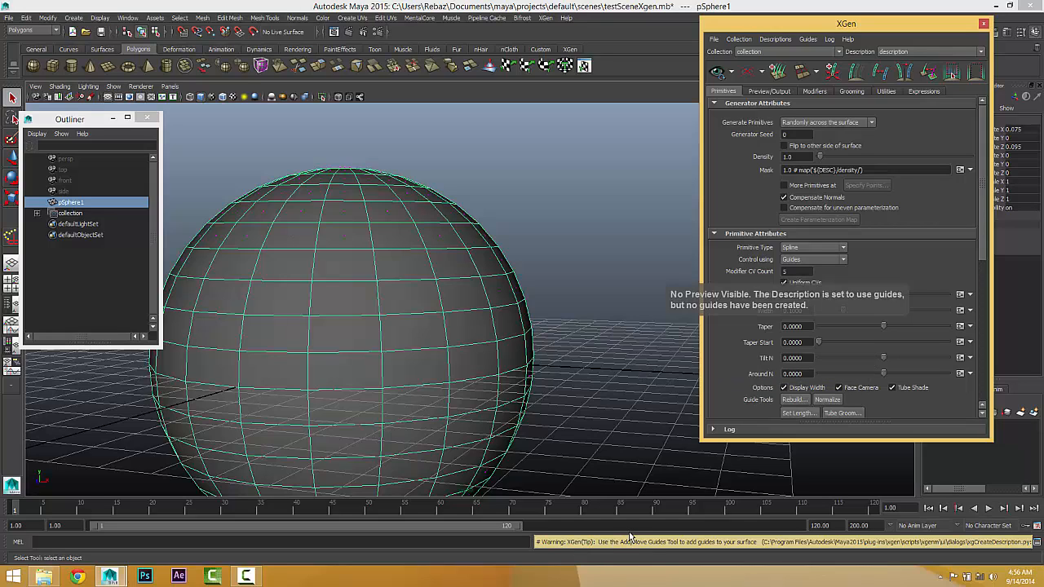
# Step: Add two guides on the sphere, one near the top and one toward its right side, and update the XGen preview
pyautogui.click(836, 77)
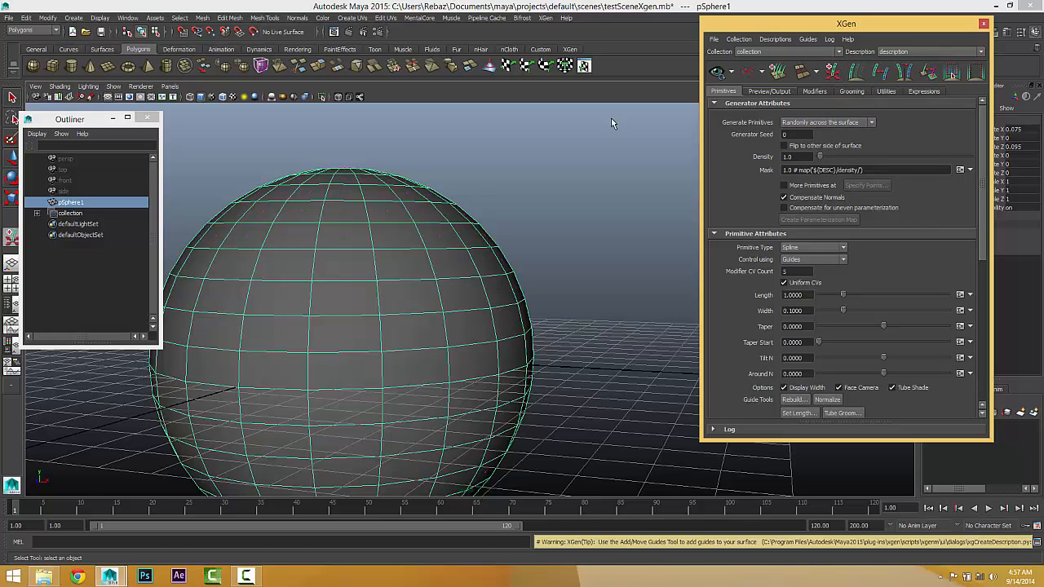
pyautogui.click(373, 248)
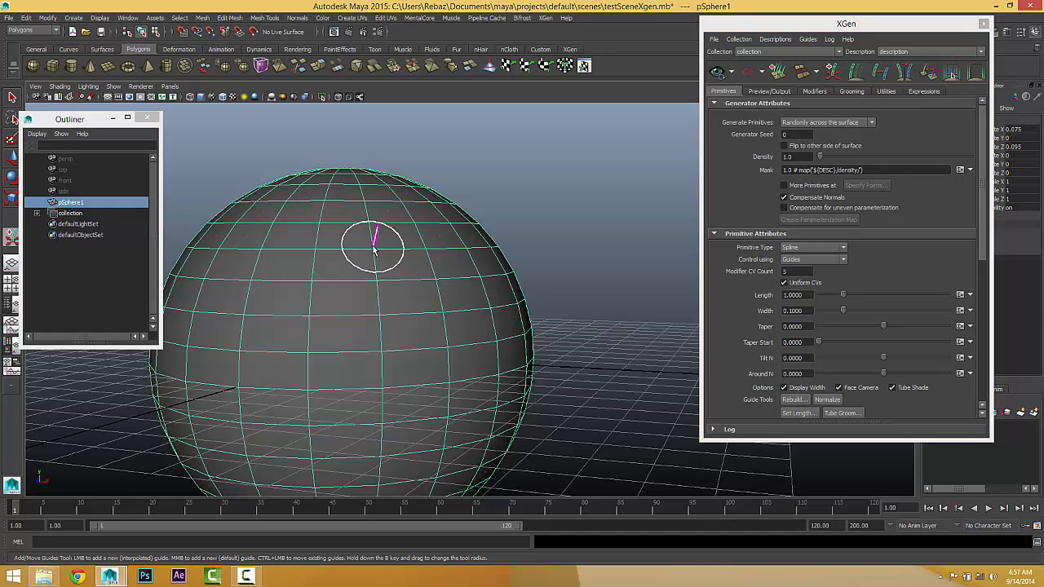
pyautogui.click(463, 312)
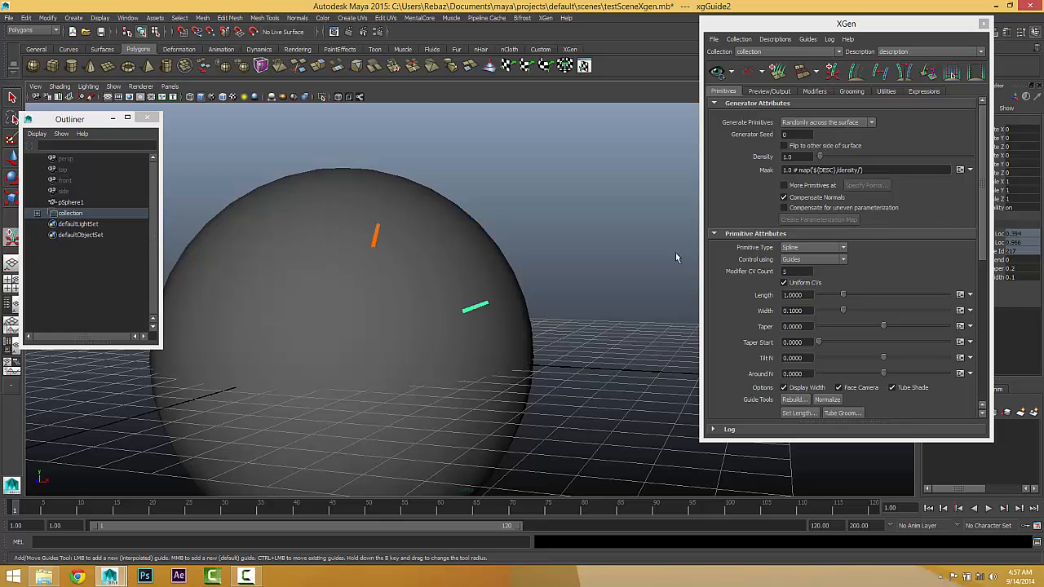
pyautogui.click(715, 77)
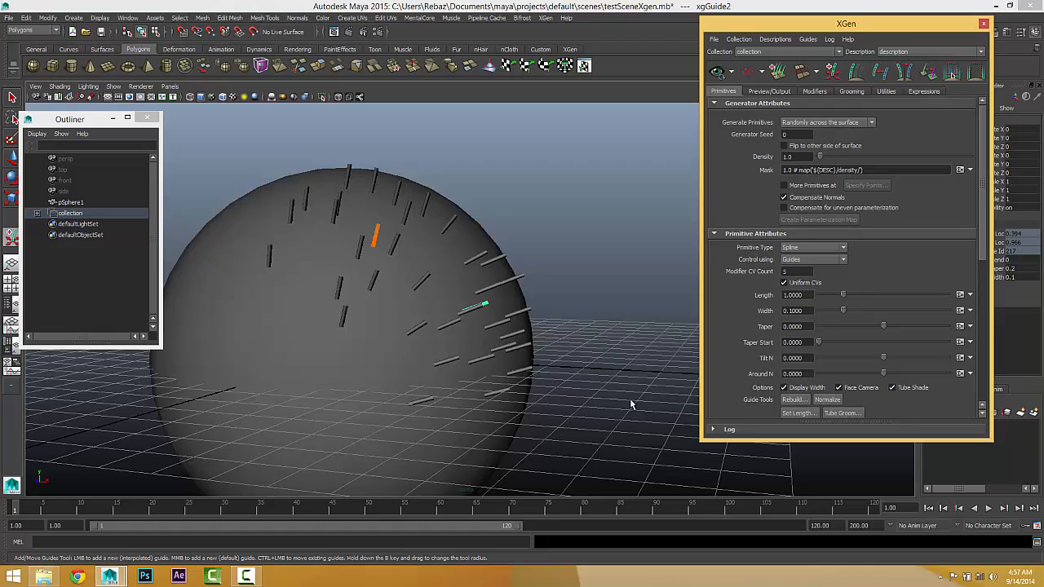
# Step: Examine from several angles how the previewed splines are distributed around the two guides on the sphere
pyautogui.keyDown('alt'); pyautogui.moveTo(631, 403); pyautogui.dragTo(536, 373); pyautogui.keyUp('alt')
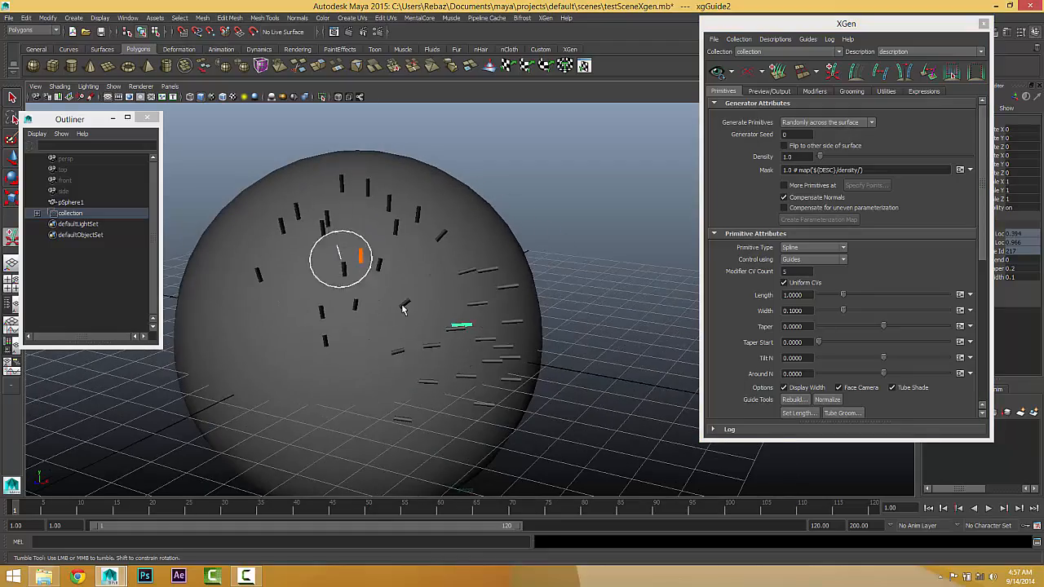
pyautogui.keyDown('alt'); pyautogui.moveTo(402, 308); pyautogui.dragTo(408, 280); pyautogui.keyUp('alt')
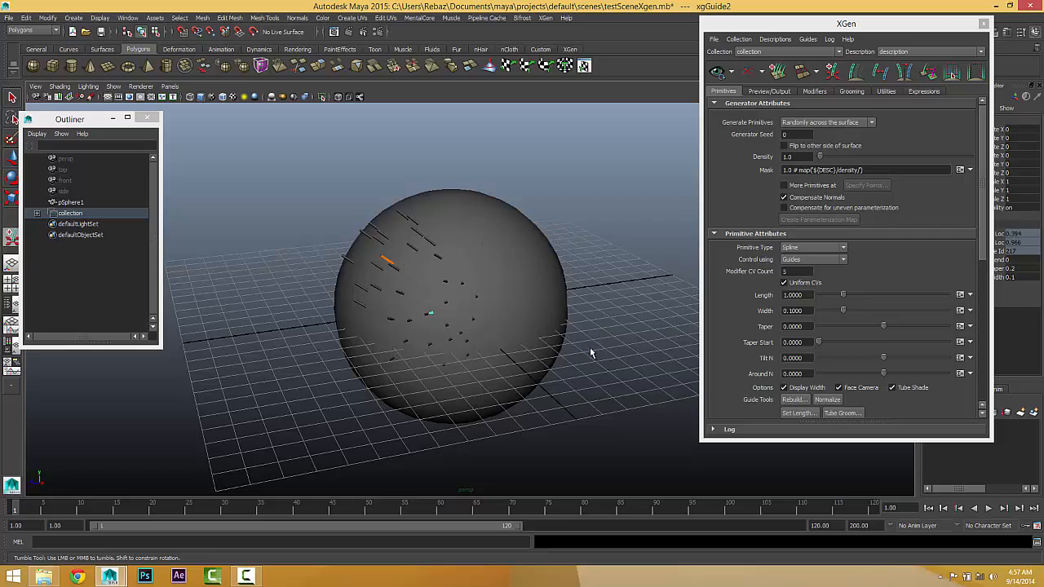
pyautogui.keyDown('alt'); pyautogui.moveTo(531, 261); pyautogui.dragTo(354, 205); pyautogui.keyUp('alt')
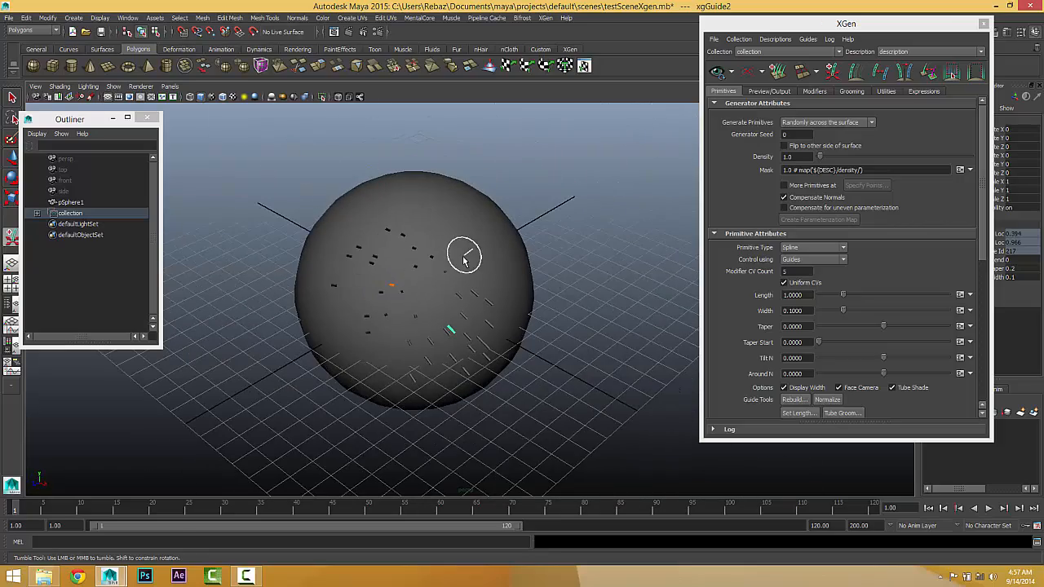
pyautogui.keyDown('alt'); pyautogui.moveTo(463, 259); pyautogui.dragTo(517, 338); pyautogui.keyUp('alt')
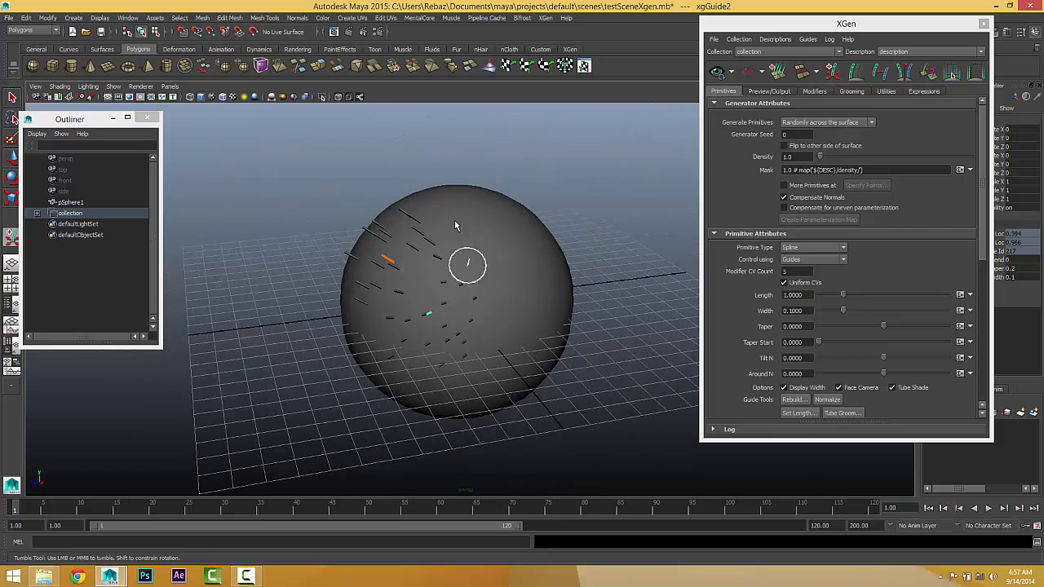
pyautogui.keyDown('alt'); pyautogui.moveTo(456, 226); pyautogui.dragTo(484, 298); pyautogui.keyUp('alt')
pyautogui.keyDown('alt'); pyautogui.moveTo(484, 299); pyautogui.dragTo(605, 297, button='right'); pyautogui.keyUp('alt')
pyautogui.keyDown('alt'); pyautogui.moveTo(571, 297); pyautogui.dragTo(564, 306); pyautogui.keyUp('alt')
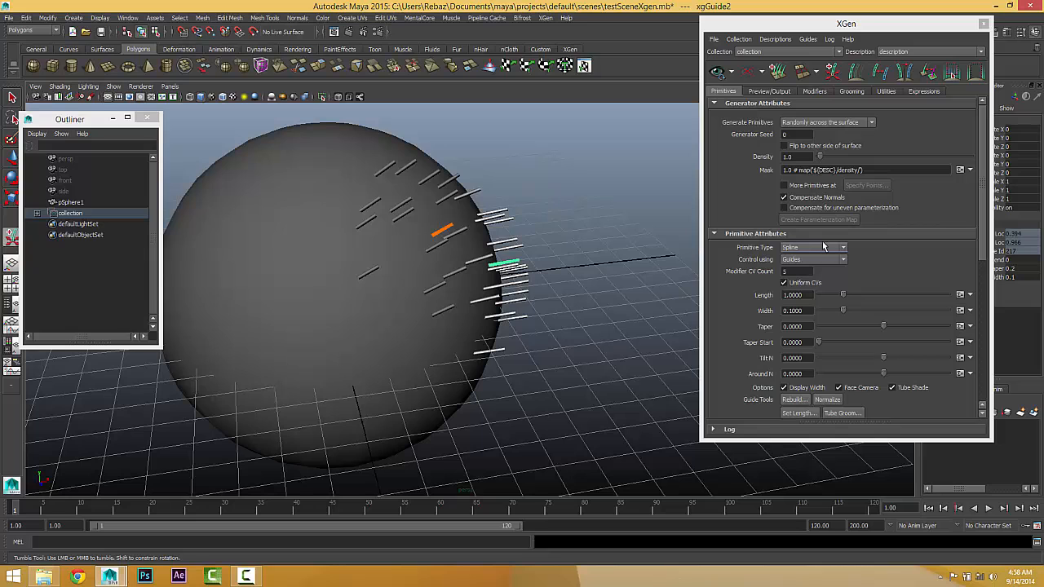
pyautogui.keyDown('alt'); pyautogui.moveTo(520, 271); pyautogui.dragTo(454, 249); pyautogui.keyUp('alt')
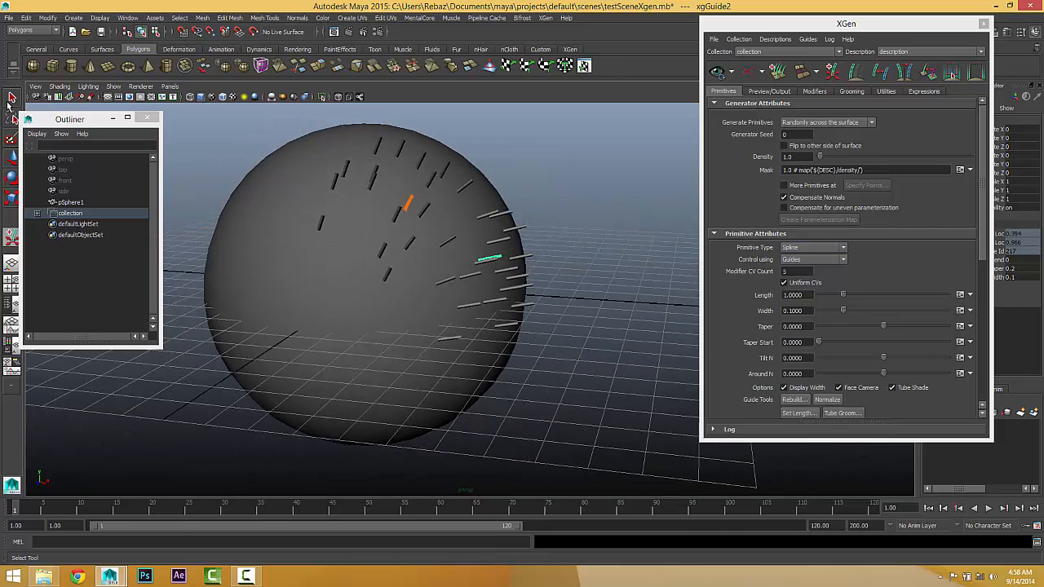
# Step: Select the upper guide and switch it to guide control point editing
pyautogui.click(11, 98)
pyautogui.keyDown('alt'); pyautogui.moveTo(573, 368); pyautogui.dragTo(552, 354); pyautogui.keyUp('alt')
pyautogui.click(513, 222)
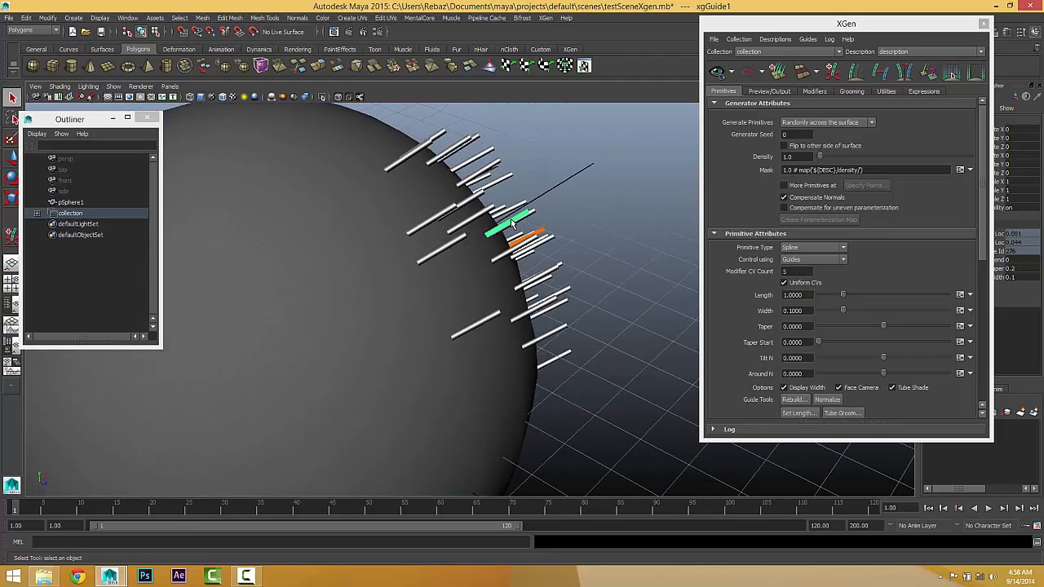
pyautogui.rightClick(515, 223)
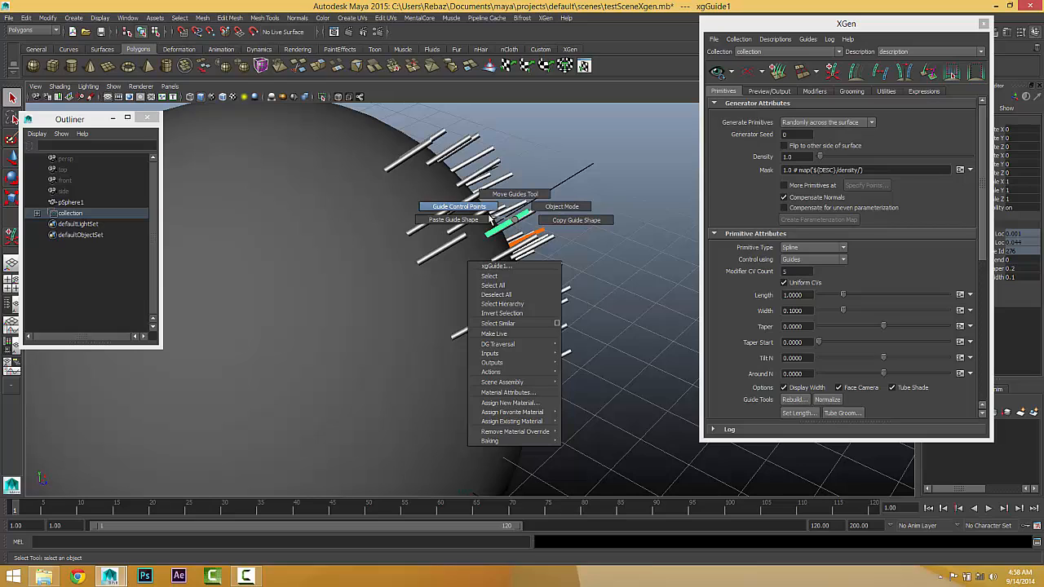
pyautogui.click(483, 210)
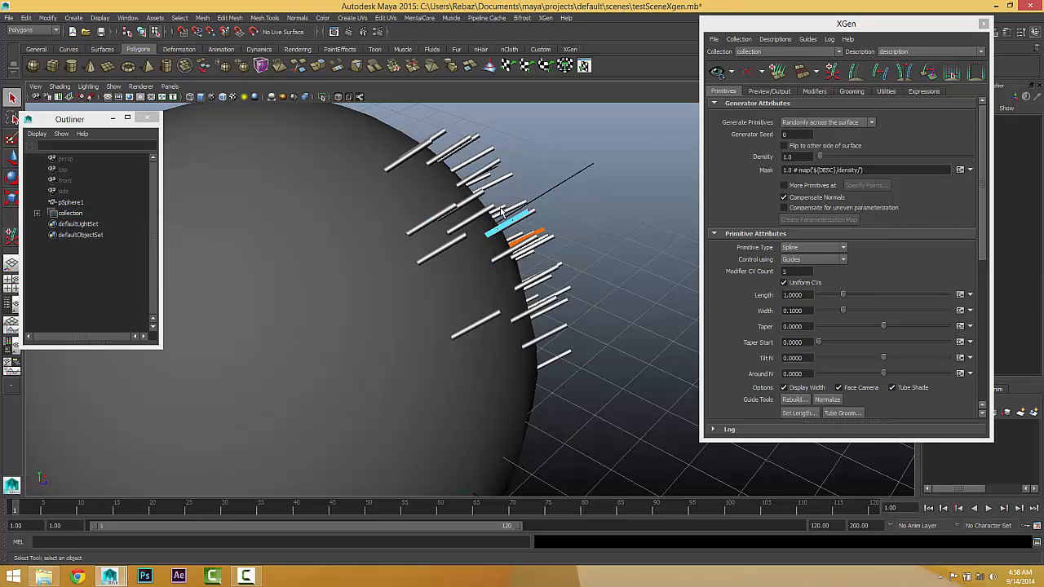
# Step: Move the upper guide's tip and middle control points away from the sphere to lengthen the guide and bend it into an arch
pyautogui.click(529, 210)
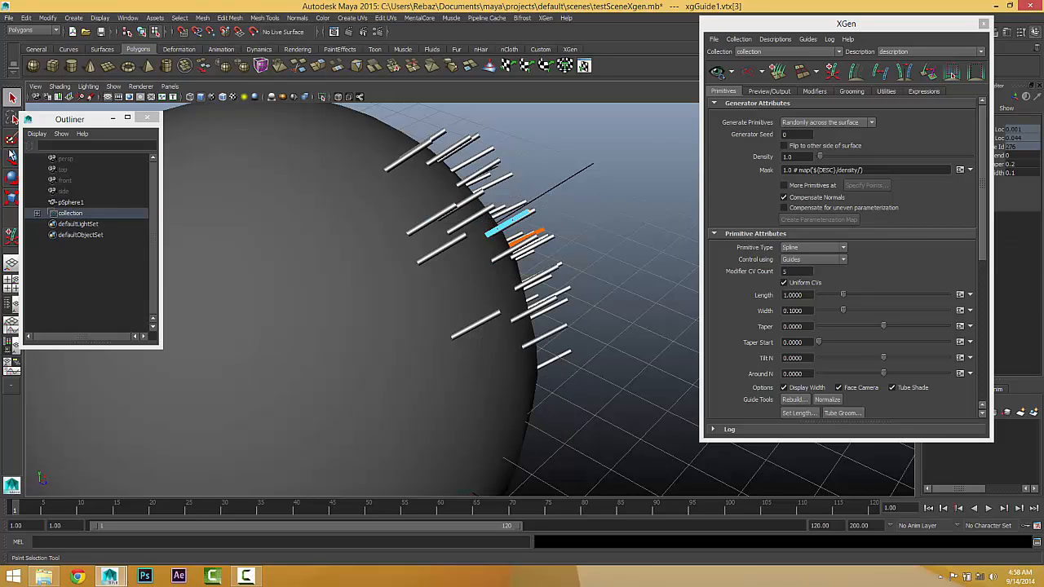
pyautogui.press('w')
pyautogui.moveTo(530, 212); pyautogui.dragTo(636, 319)
pyautogui.moveTo(507, 209); pyautogui.dragTo(623, 228)
pyautogui.click(511, 234)
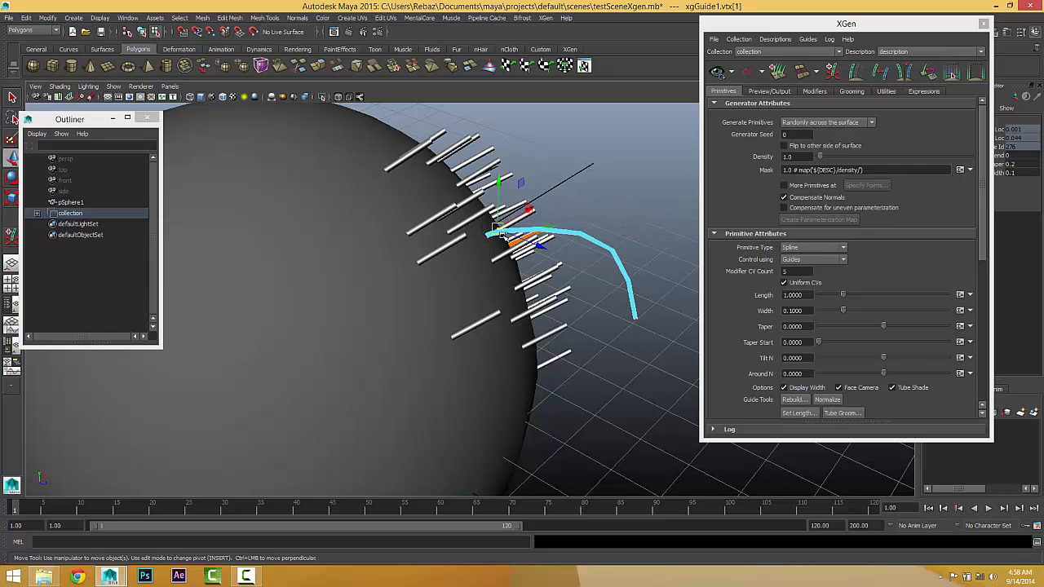
pyautogui.moveTo(511, 233); pyautogui.dragTo(540, 199)
# Step: Pull the guide's tip across and down the sphere, and adjust its middle control points to follow the new direction
pyautogui.keyDown('alt'); pyautogui.moveTo(549, 267); pyautogui.dragTo(400, 252); pyautogui.keyUp('alt')
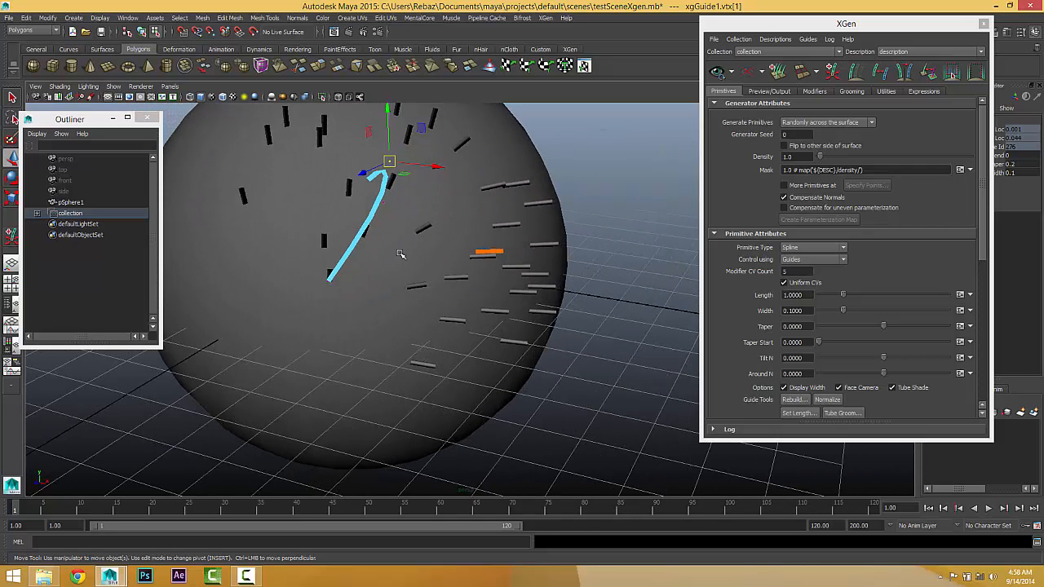
pyautogui.moveTo(282, 249); pyautogui.dragTo(369, 317)
pyautogui.moveTo(328, 283); pyautogui.dragTo(414, 365)
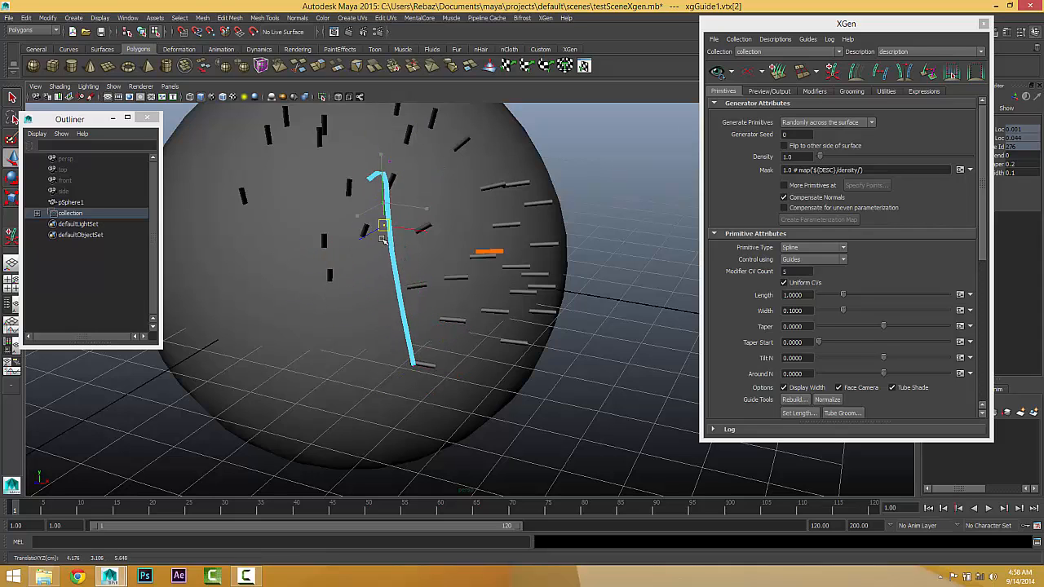
pyautogui.click(392, 289)
pyautogui.click(386, 182)
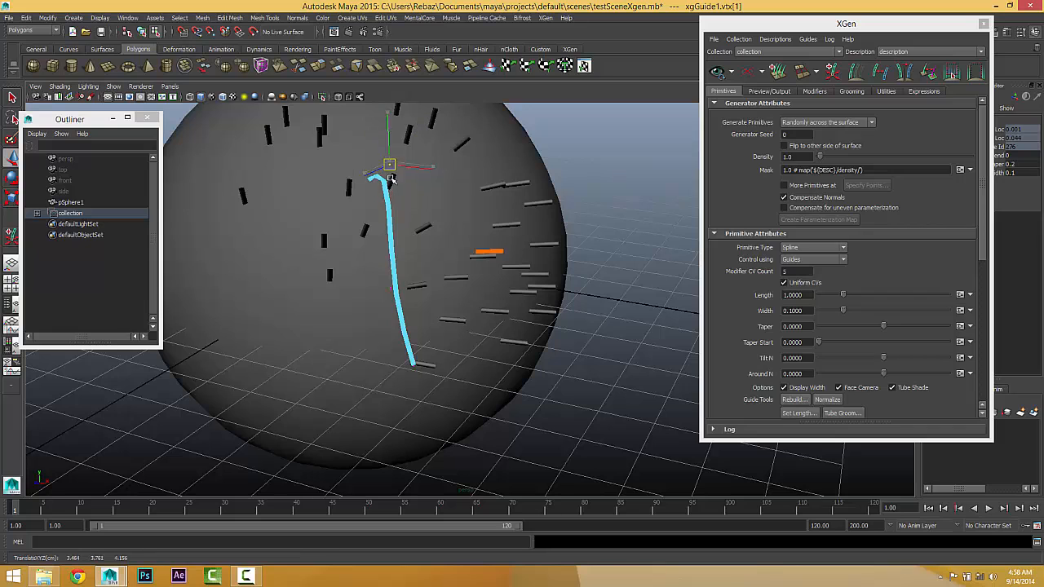
pyautogui.moveTo(388, 182); pyautogui.dragTo(504, 188)
# Step: Move the guide's middle control point inward and its tip closer to the sphere to form an S-shaped curve
pyautogui.click(618, 234)
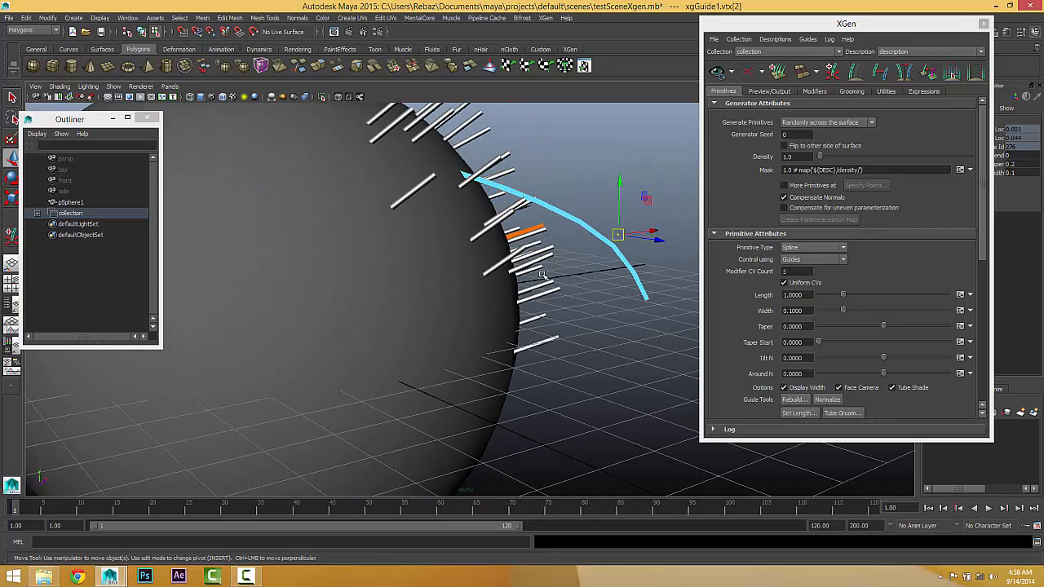
pyautogui.moveTo(615, 235); pyautogui.dragTo(560, 282)
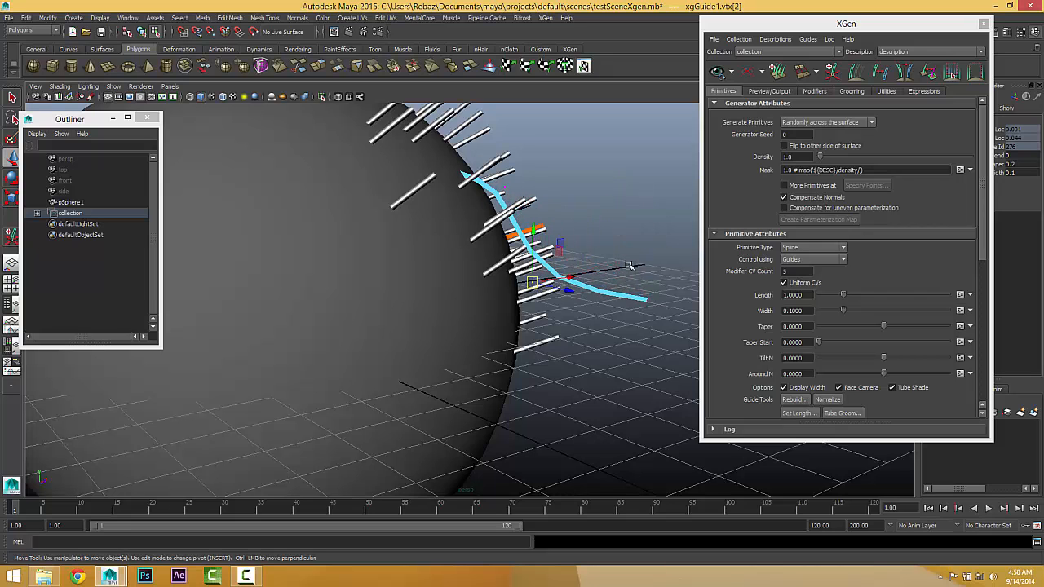
pyautogui.click(644, 294)
pyautogui.moveTo(644, 292); pyautogui.dragTo(610, 311)
pyautogui.keyDown('alt'); pyautogui.moveTo(586, 365); pyautogui.dragTo(448, 368); pyautogui.keyUp('alt')
pyautogui.moveTo(283, 203); pyautogui.dragTo(350, 268)
pyautogui.keyDown('alt'); pyautogui.moveTo(351, 266); pyautogui.dragTo(389, 285); pyautogui.keyUp('alt')
pyautogui.moveTo(328, 310); pyautogui.dragTo(493, 329)
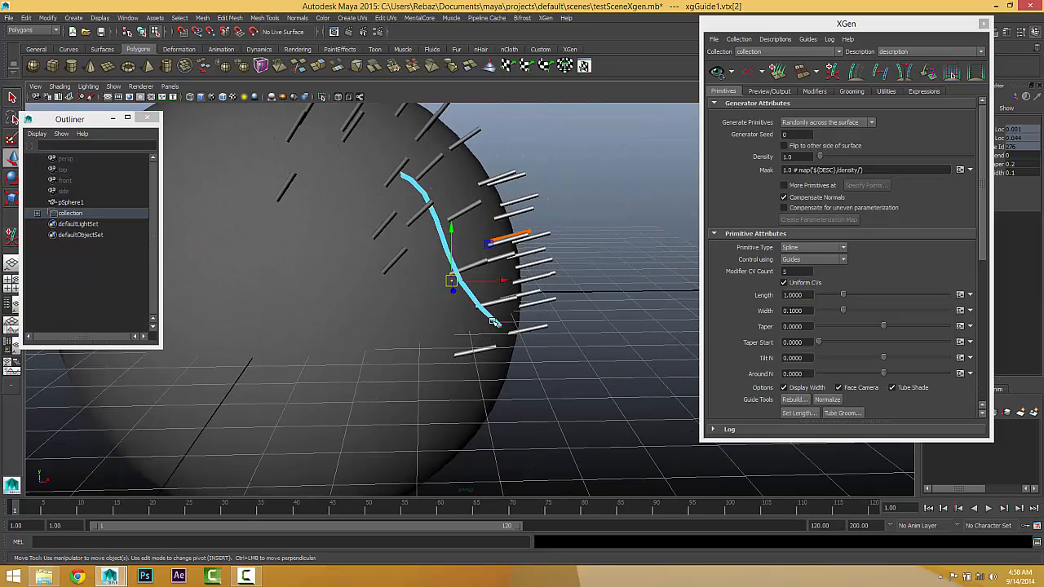
# Step: Deselect the reshaped guide and update the XGen preview so the splines follow its new curve
pyautogui.moveTo(494, 322); pyautogui.dragTo(563, 310, button='right')
pyautogui.click(618, 309)
pyautogui.keyDown('alt'); pyautogui.moveTo(571, 329); pyautogui.dragTo(415, 190); pyautogui.keyUp('alt')
pyautogui.click(718, 72)
pyautogui.keyDown('alt'); pyautogui.moveTo(403, 237); pyautogui.dragTo(423, 268); pyautogui.keyUp('alt')
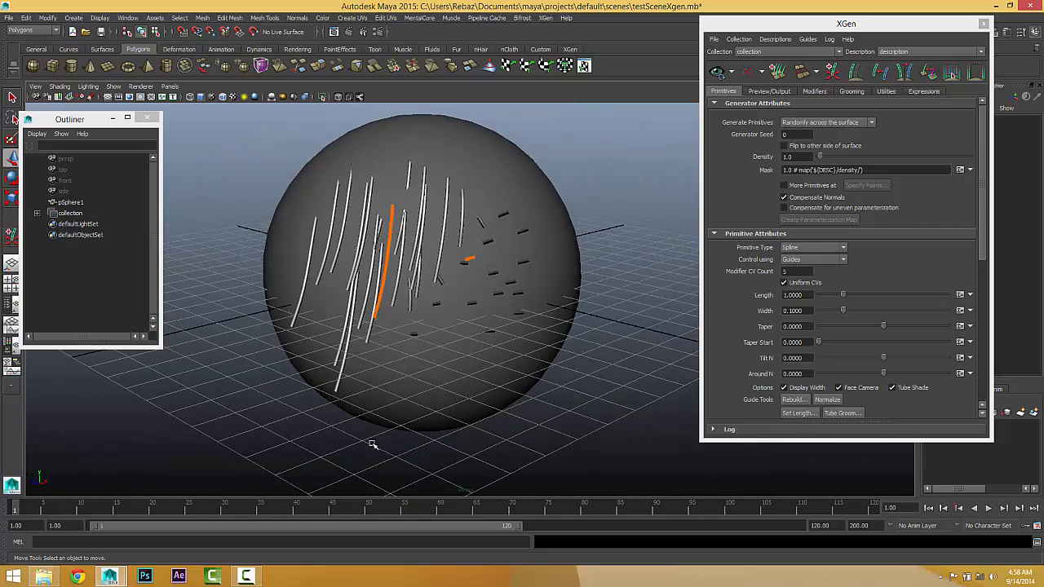
# Step: Delete the XGen collection from the scene, leaving only the plain sphere
pyautogui.keyDown('alt'); pyautogui.moveTo(481, 357); pyautogui.dragTo(301, 274); pyautogui.keyUp('alt')
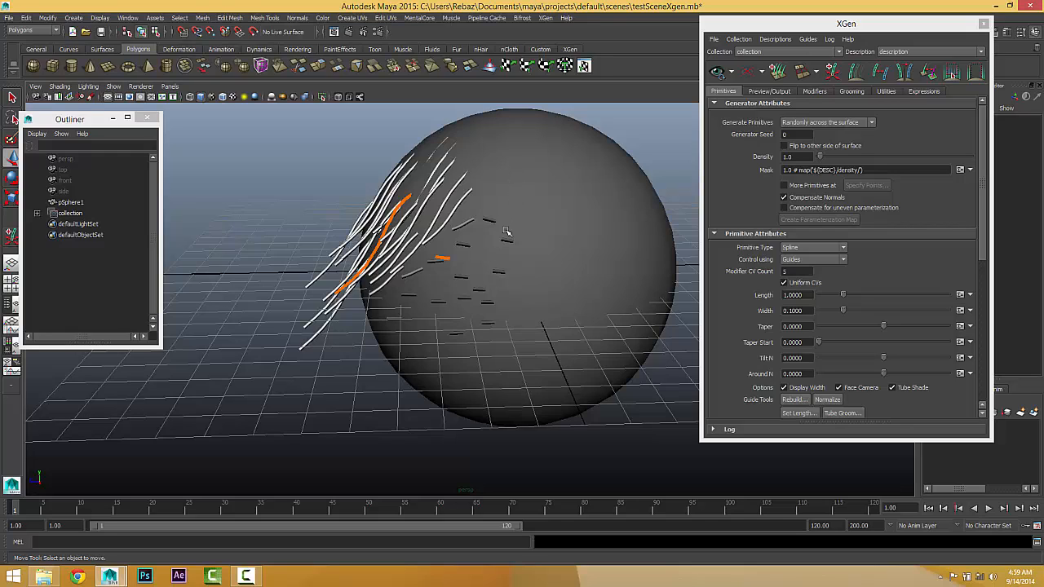
pyautogui.click(72, 214)
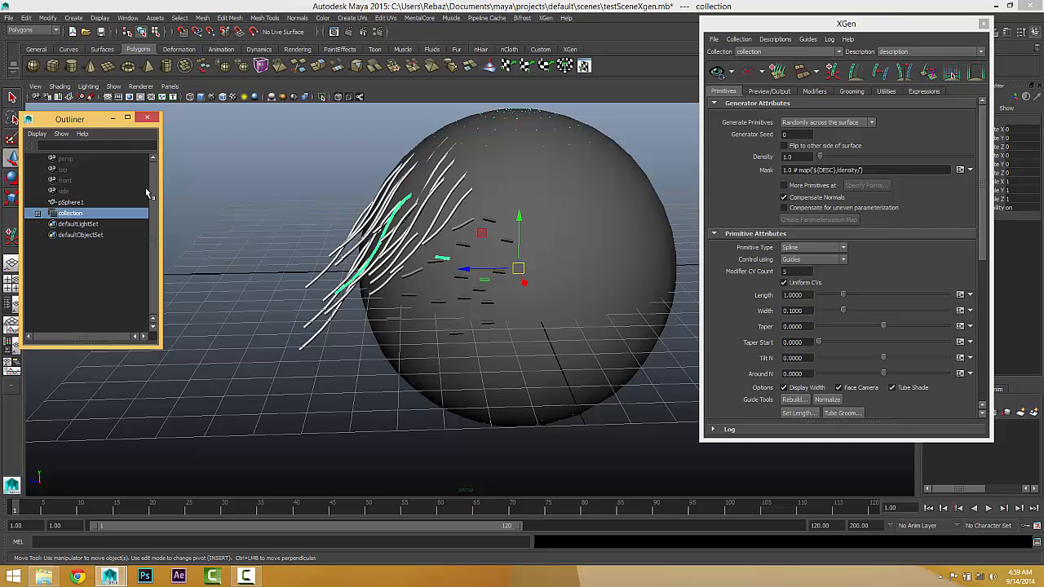
pyautogui.press('Delete')
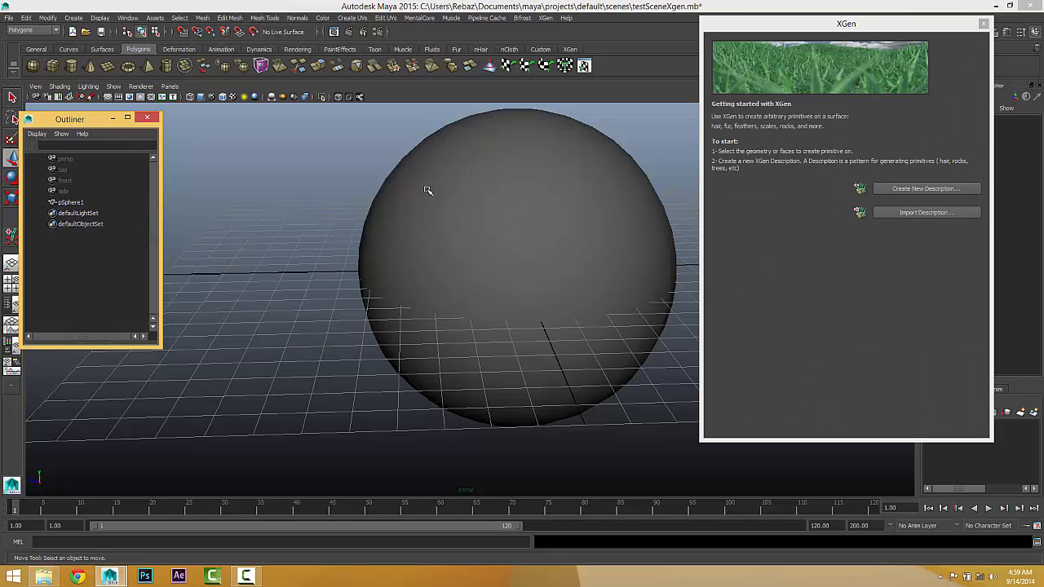
# Step: Create a new XGen description on the sphere in a new collection, with splines generated randomly across the surface and controlled by attribute expressions
pyautogui.moveTo(507, 140); pyautogui.dragTo(542, 212)
pyautogui.click(893, 189)
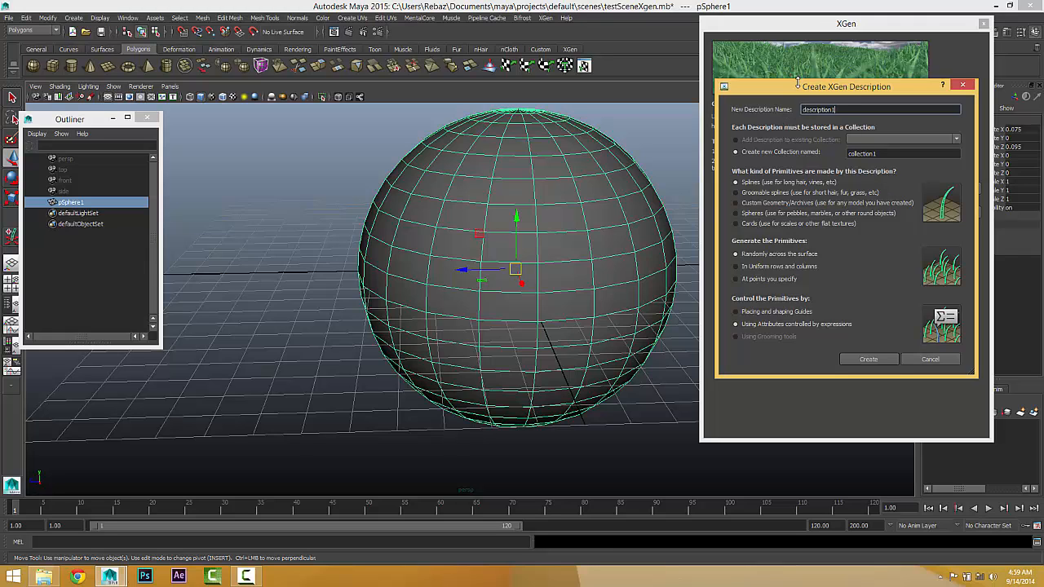
pyautogui.moveTo(799, 86); pyautogui.dragTo(742, 72)
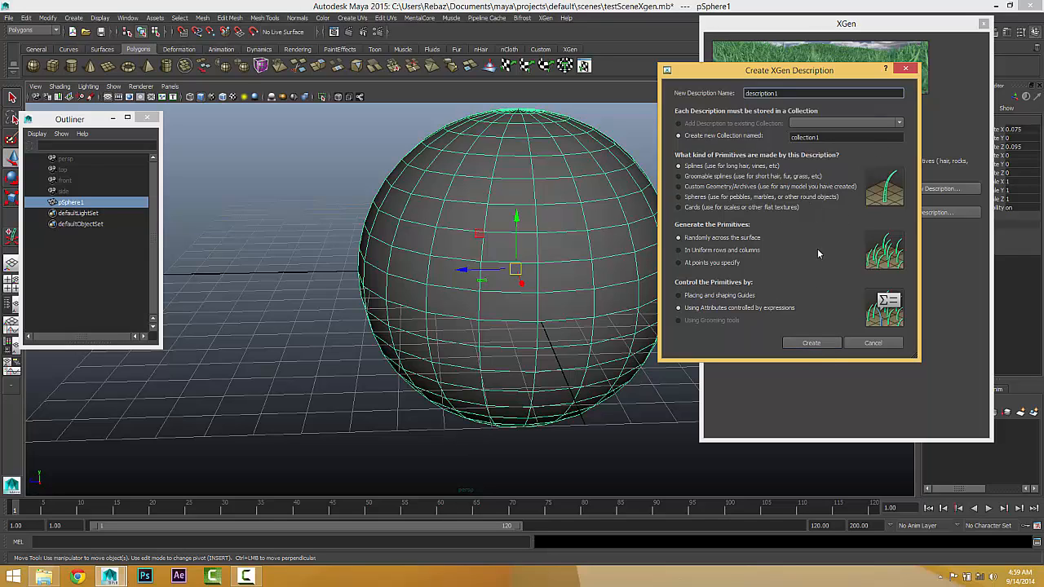
pyautogui.doubleClick(840, 139)
pyautogui.doubleClick(765, 93)
pyautogui.click(813, 342)
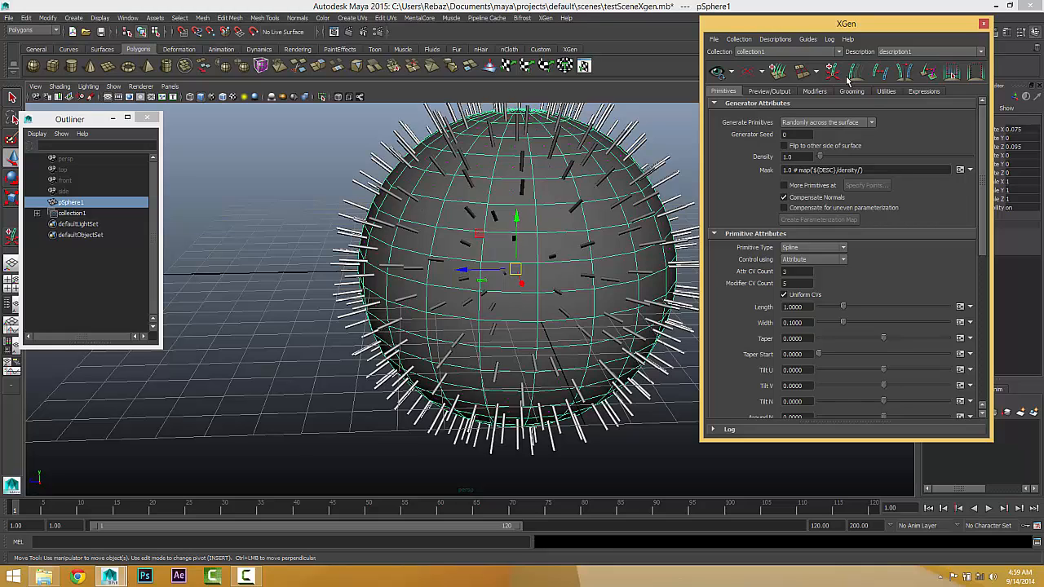
# Step: Add a second spline description to the existing collection, generated at points you specify and controlled by attribute expressions
pyautogui.click(776, 39)
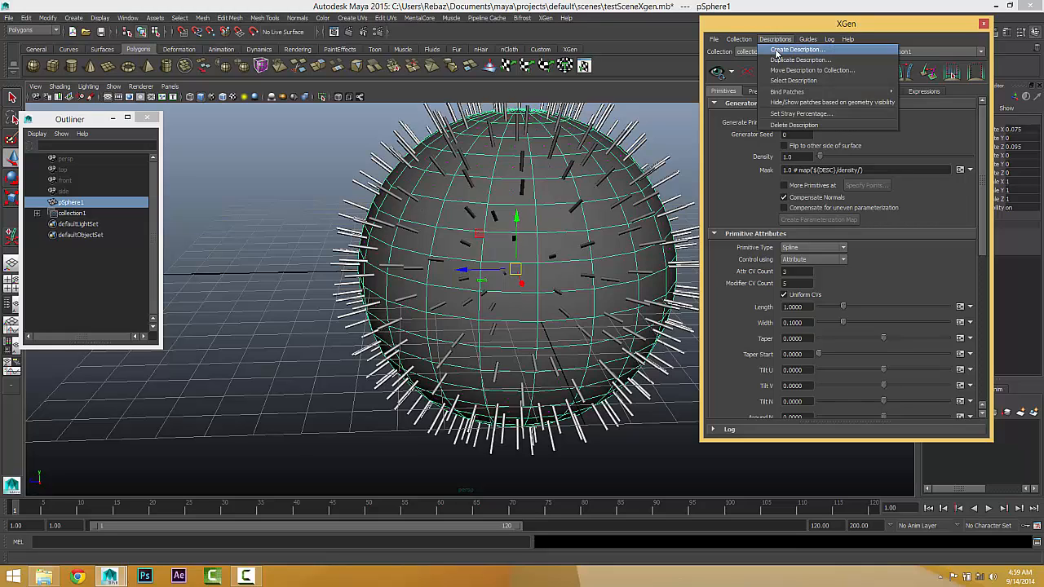
pyautogui.click(777, 51)
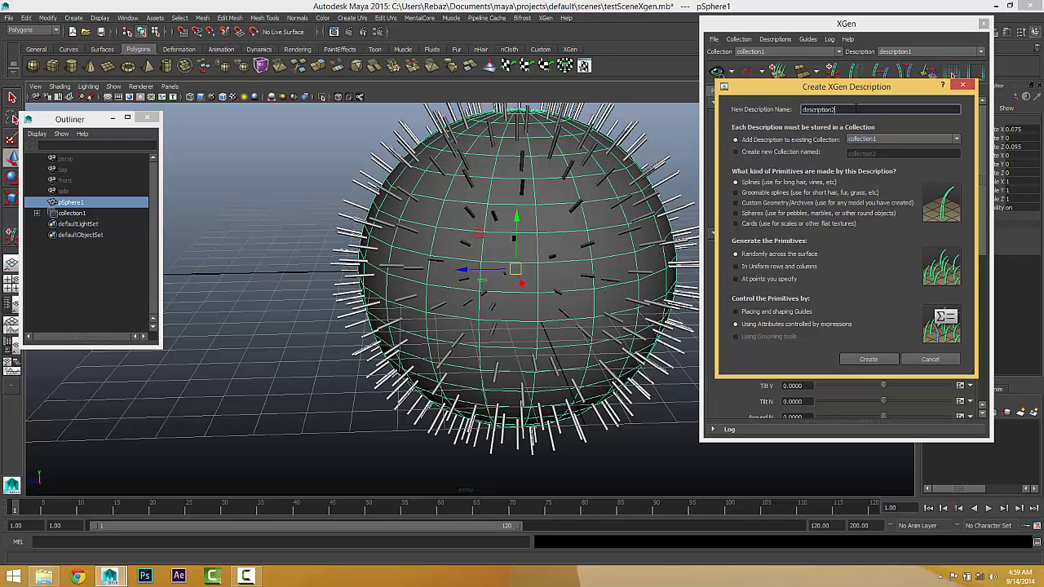
pyautogui.moveTo(856, 108); pyautogui.dragTo(689, 116)
pyautogui.click(737, 312)
pyautogui.click(738, 324)
pyautogui.click(735, 279)
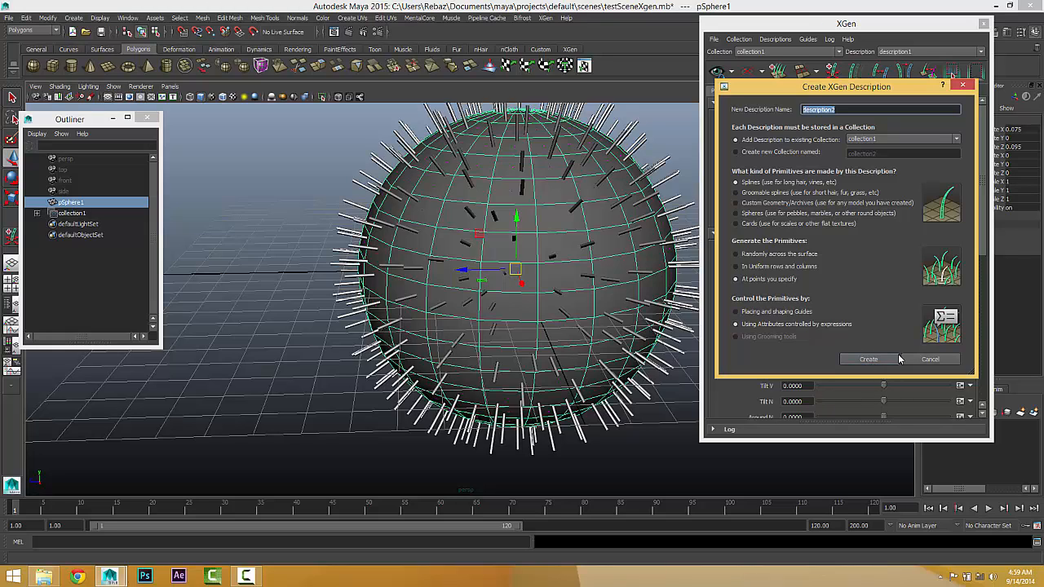
pyautogui.click(867, 360)
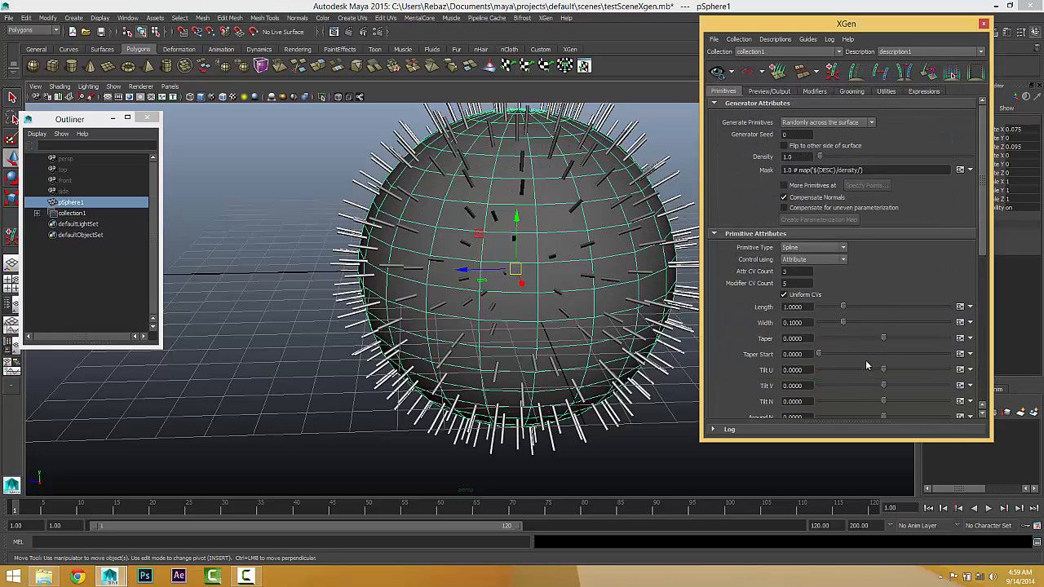
# Step: Paint a patch of primitive locations on the sphere facing the view with the Specify Points Tool and save them
pyautogui.click(794, 159)
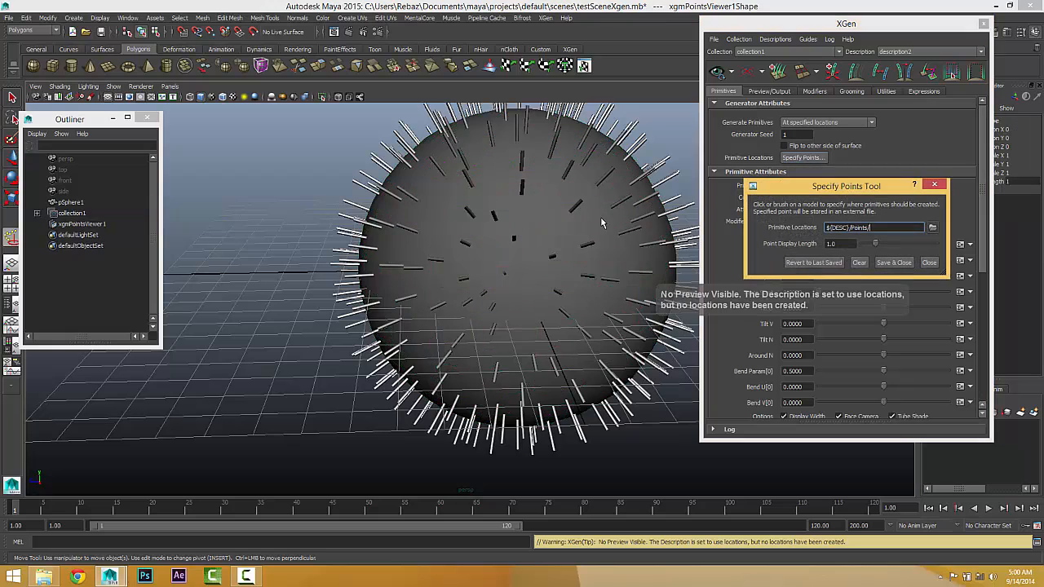
pyautogui.moveTo(547, 224)
pyautogui.mouseDown()
pyautogui.moveTo(510, 216)
pyautogui.moveTo(526, 247)
pyautogui.moveTo(562, 240)
pyautogui.moveTo(528, 242)
pyautogui.moveTo(548, 272)
pyautogui.moveTo(553, 218)
pyautogui.moveTo(517, 200)
pyautogui.moveTo(545, 232)
pyautogui.moveTo(530, 249)
pyautogui.moveTo(507, 240)
pyautogui.moveTo(527, 210)
pyautogui.moveTo(549, 208)
pyautogui.moveTo(570, 227)
pyautogui.moveTo(514, 264)
pyautogui.moveTo(516, 225)
pyautogui.moveTo(525, 261)
pyautogui.moveTo(557, 224)
pyautogui.moveTo(541, 234)
pyautogui.moveTo(548, 252)
pyautogui.moveTo(492, 282)
pyautogui.mouseUp()
pyautogui.moveTo(492, 222)
pyautogui.mouseDown()
pyautogui.moveTo(524, 210)
pyautogui.moveTo(536, 187)
pyautogui.moveTo(487, 256)
pyautogui.moveTo(499, 242)
pyautogui.mouseUp()
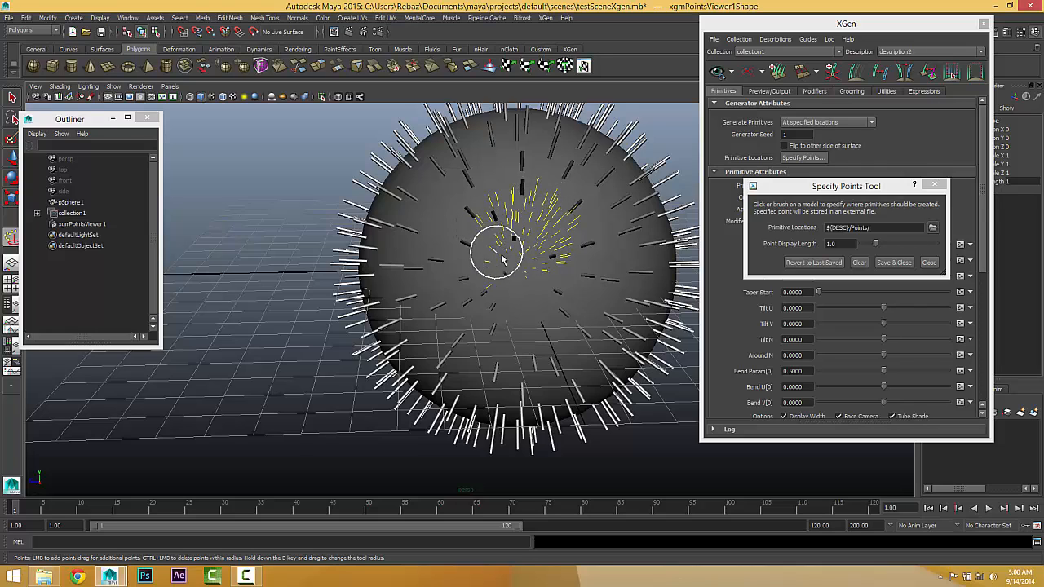
pyautogui.click(894, 262)
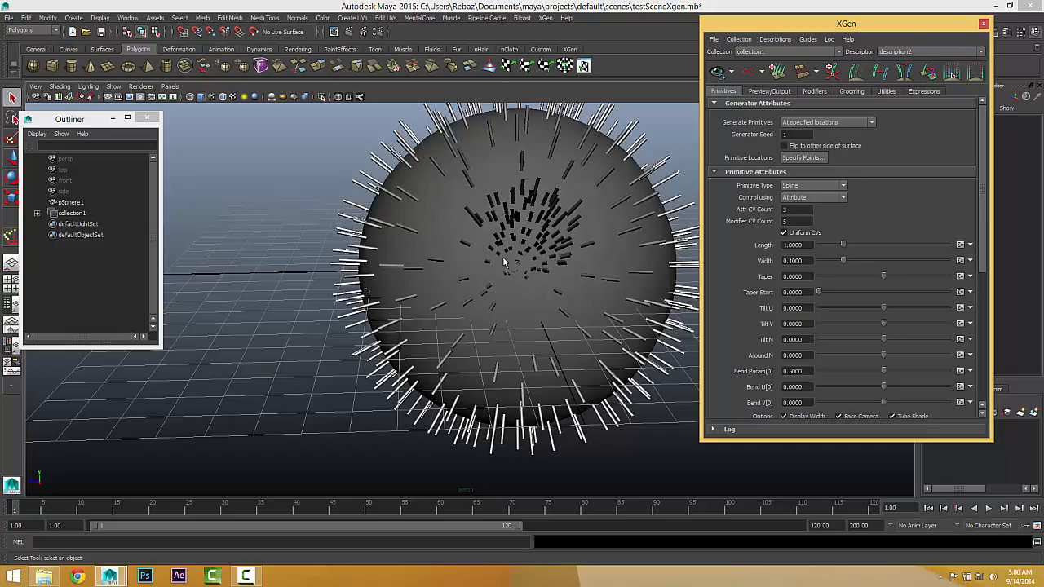
# Step: Examine the painted splines around the sphere and select description2 and description1 in turn inside the expanded collection
pyautogui.keyDown('alt'); pyautogui.moveTo(475, 296); pyautogui.dragTo(444, 275); pyautogui.keyUp('alt')
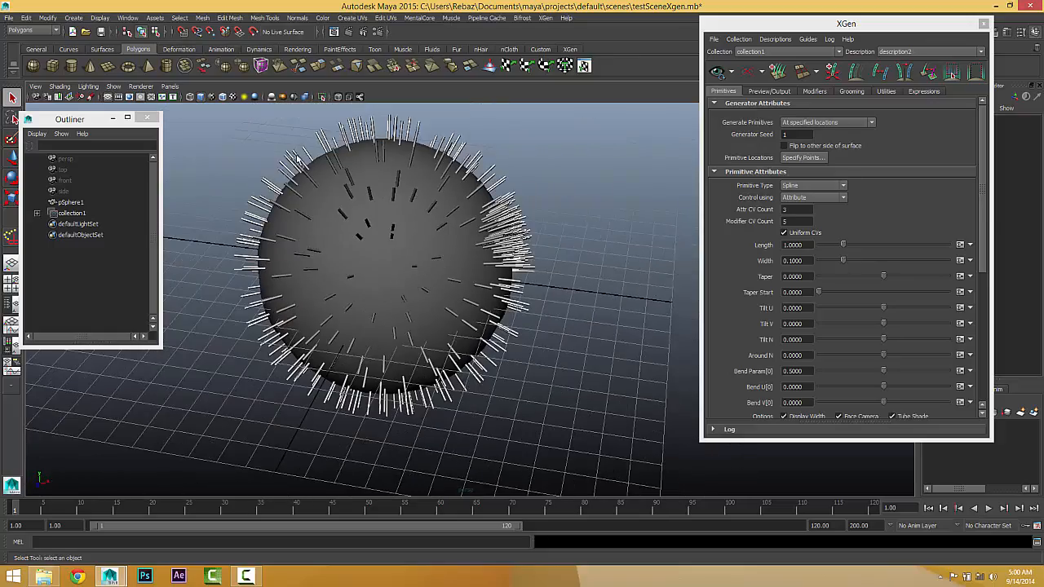
pyautogui.keyDown('alt'); pyautogui.moveTo(309, 329); pyautogui.dragTo(556, 209); pyautogui.keyUp('alt')
pyautogui.scroll(3, 431, 307)
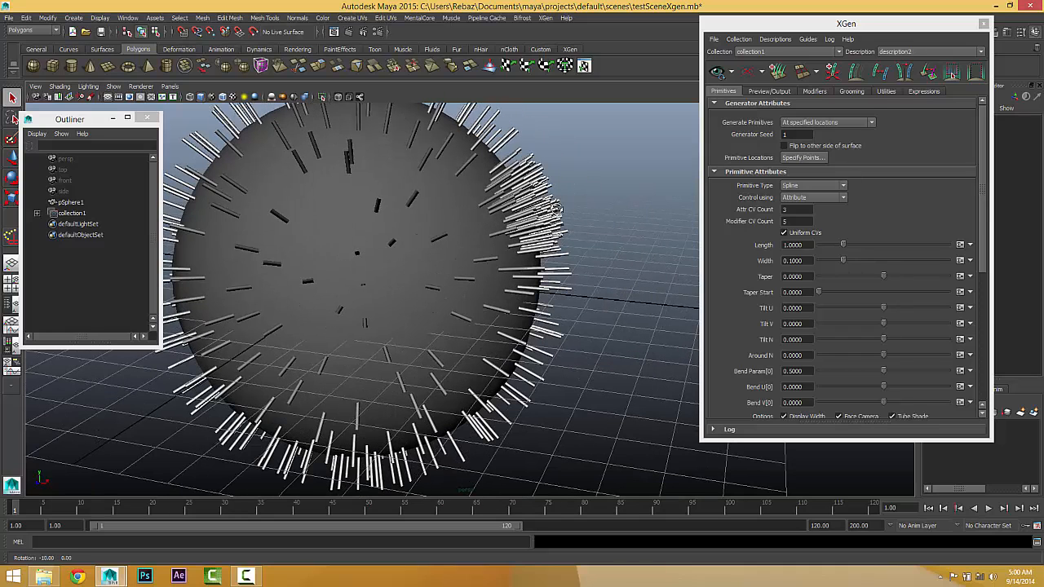
pyautogui.click(37, 214)
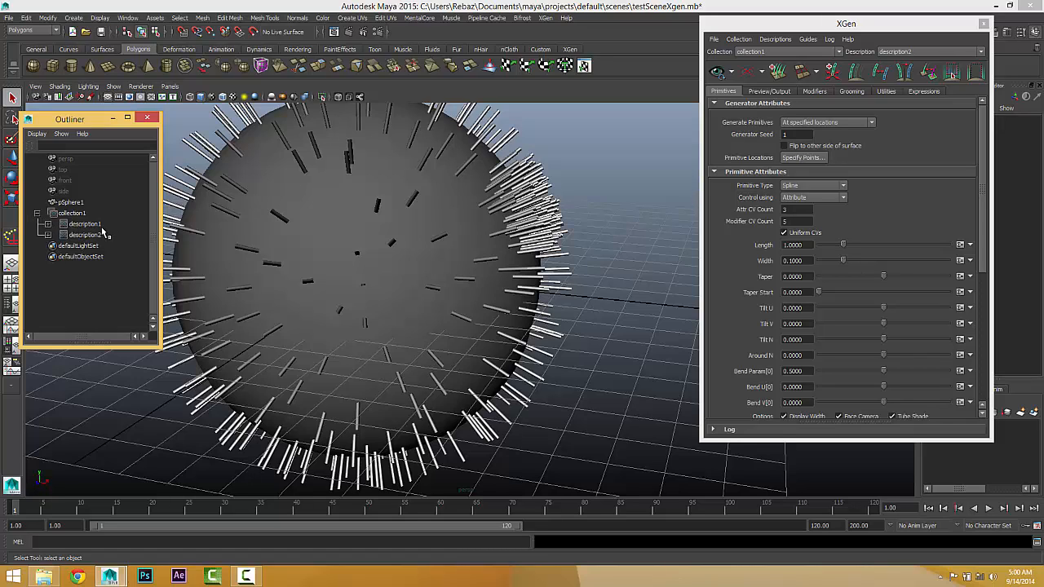
pyautogui.click(75, 235)
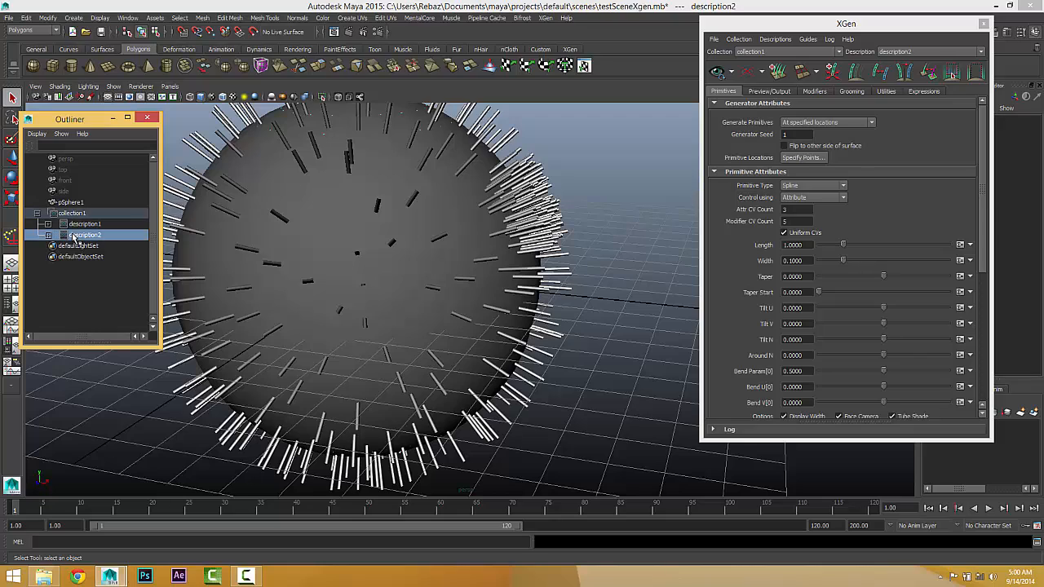
pyautogui.keyDown('alt'); pyautogui.moveTo(456, 245); pyautogui.dragTo(484, 245); pyautogui.keyUp('alt')
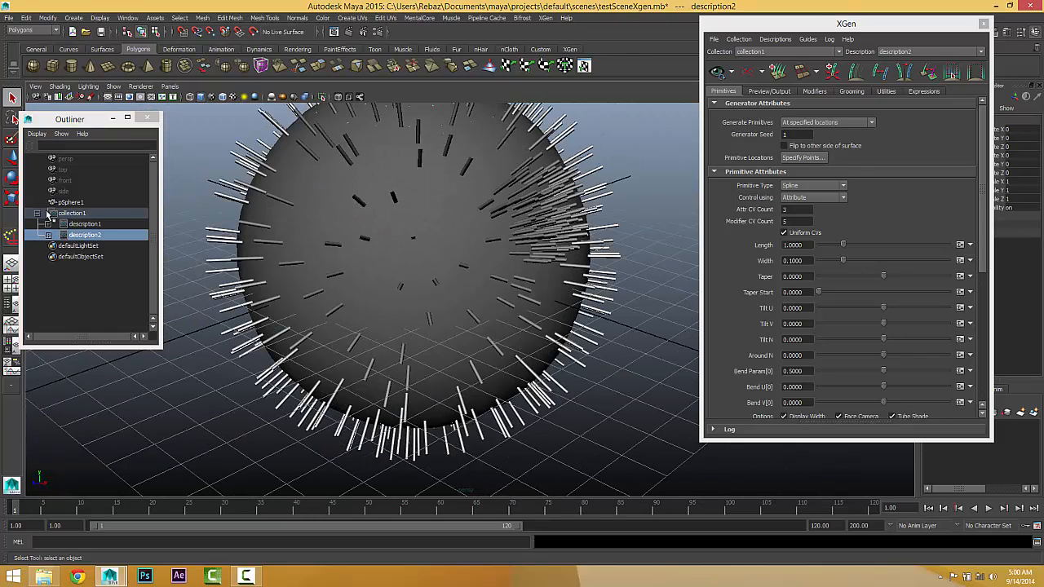
pyautogui.click(82, 224)
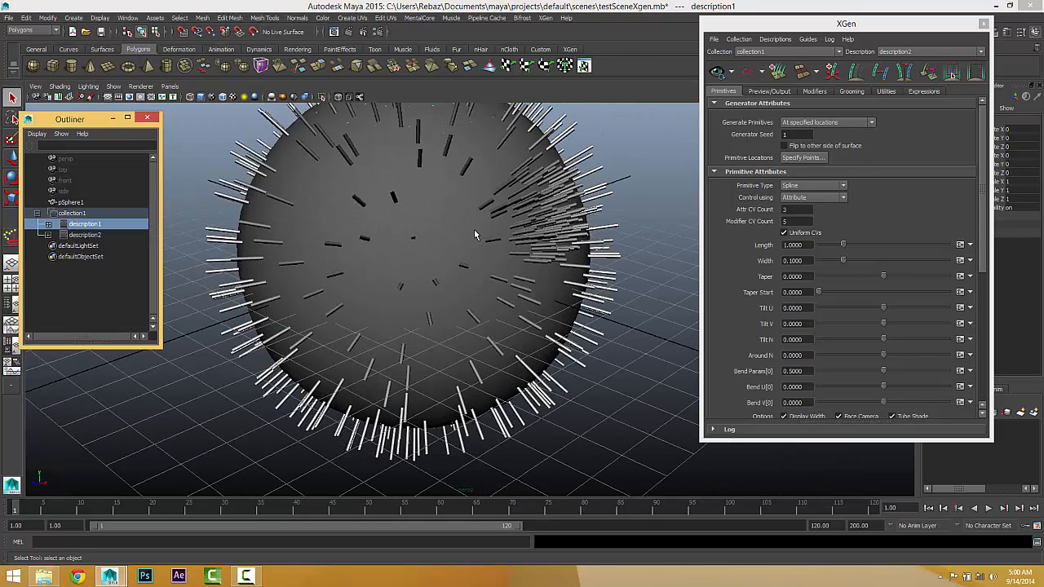
# Step: Switch the active XGen description to description1 and back to description2 to compare their generator settings
pyautogui.click(915, 50)
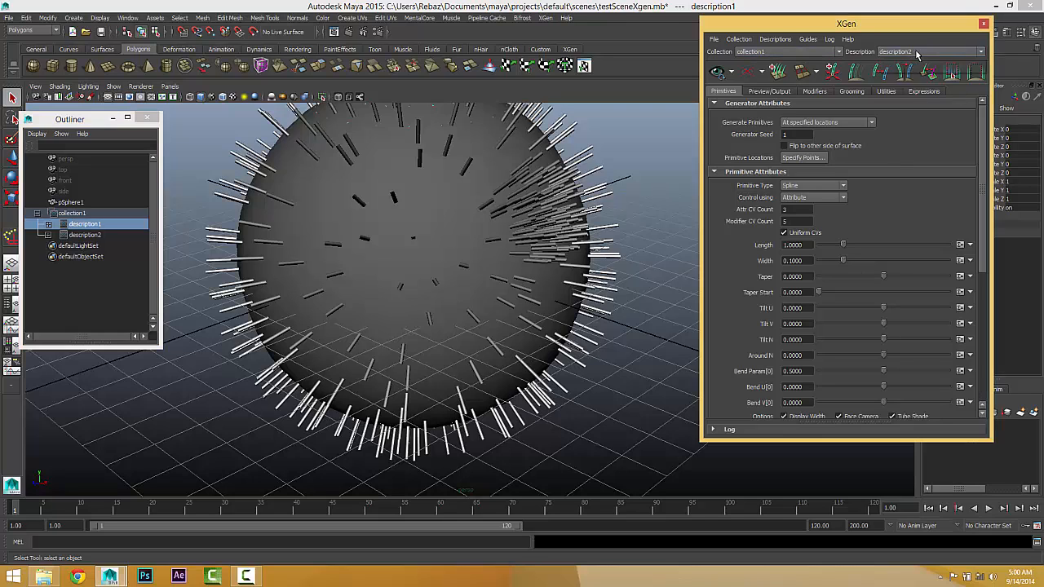
pyautogui.click(915, 52)
pyautogui.click(915, 62)
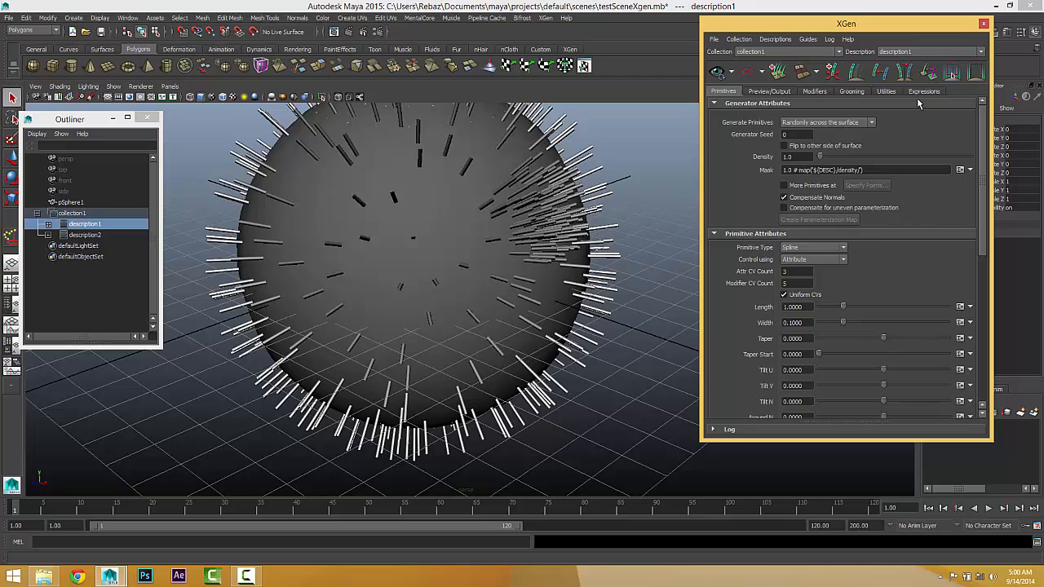
pyautogui.click(905, 51)
pyautogui.click(902, 72)
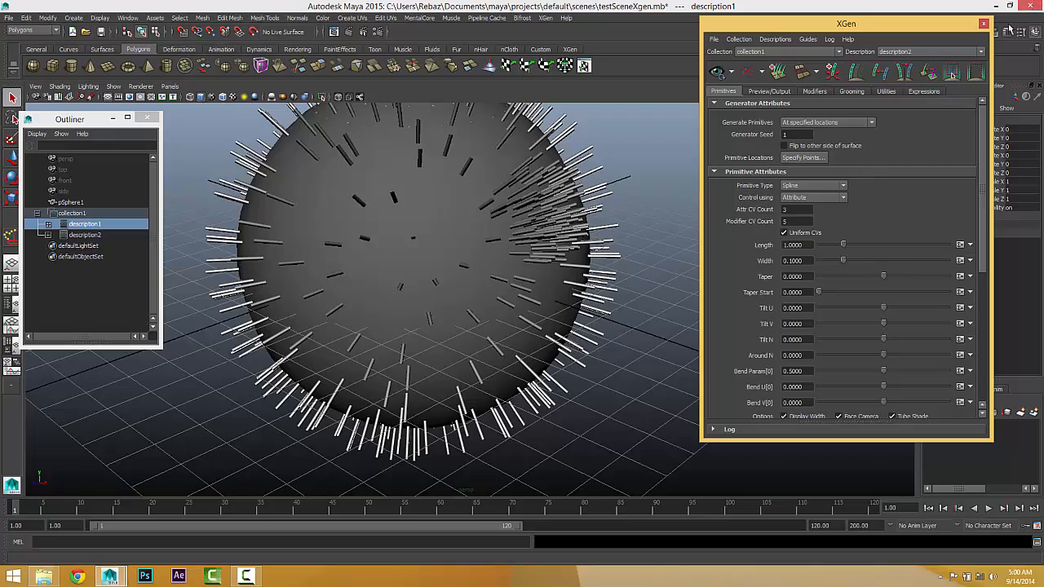
# Step: Close the XGen window and delete collection1 with both of its descriptions
pyautogui.click(983, 23)
pyautogui.keyDown('alt'); pyautogui.moveTo(424, 236); pyautogui.dragTo(488, 168); pyautogui.keyUp('alt')
pyautogui.click(79, 214)
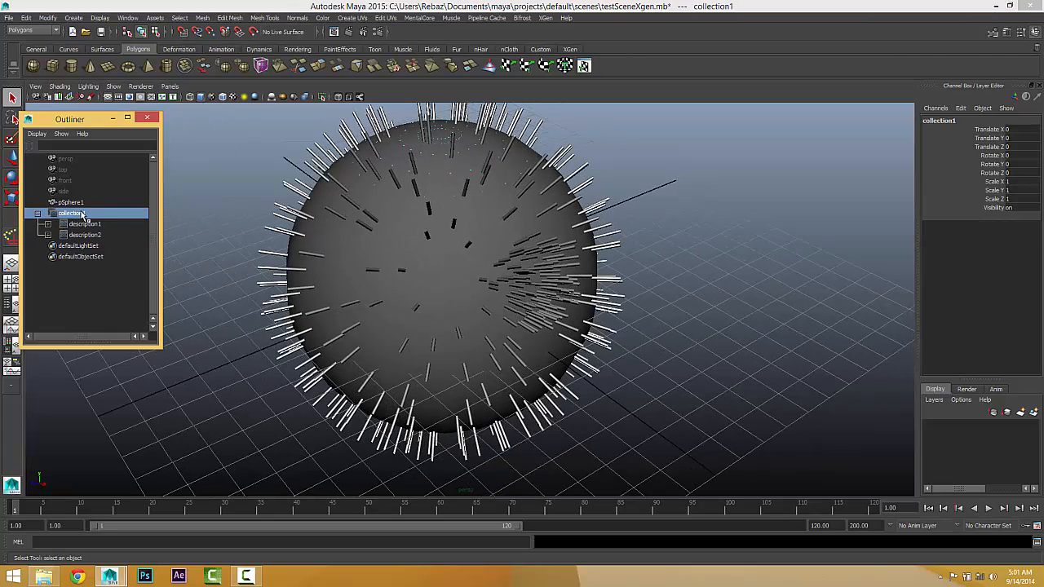
pyautogui.press('Delete')
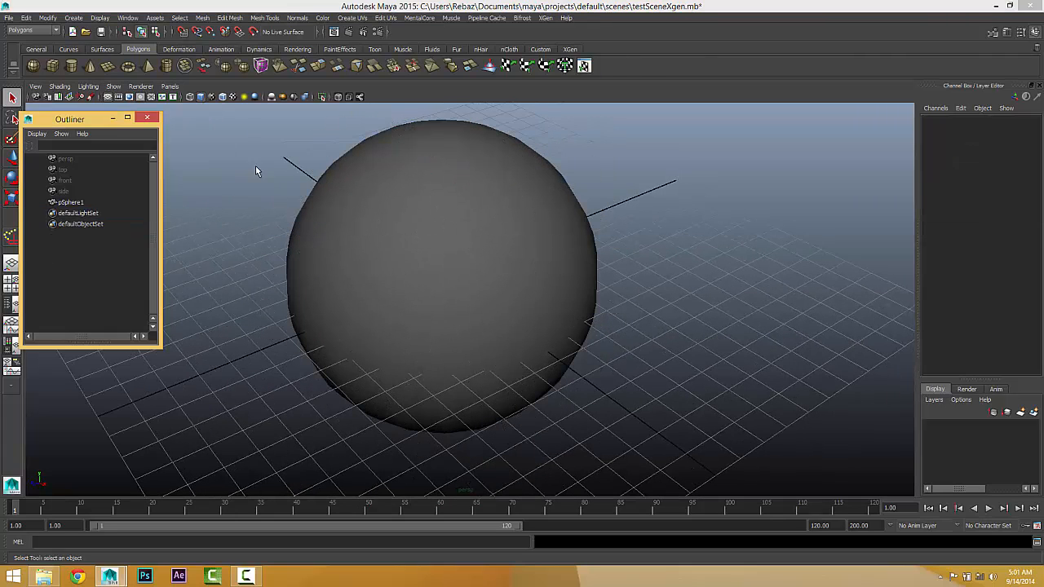
# Step: Reopen the XGen window and select the sphere
pyautogui.click(545, 18)
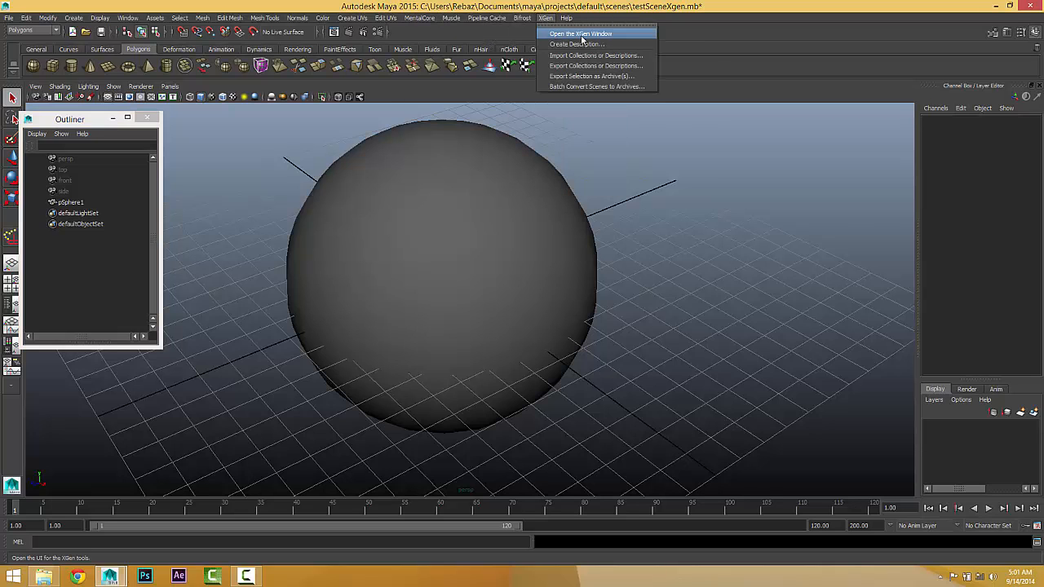
pyautogui.click(581, 34)
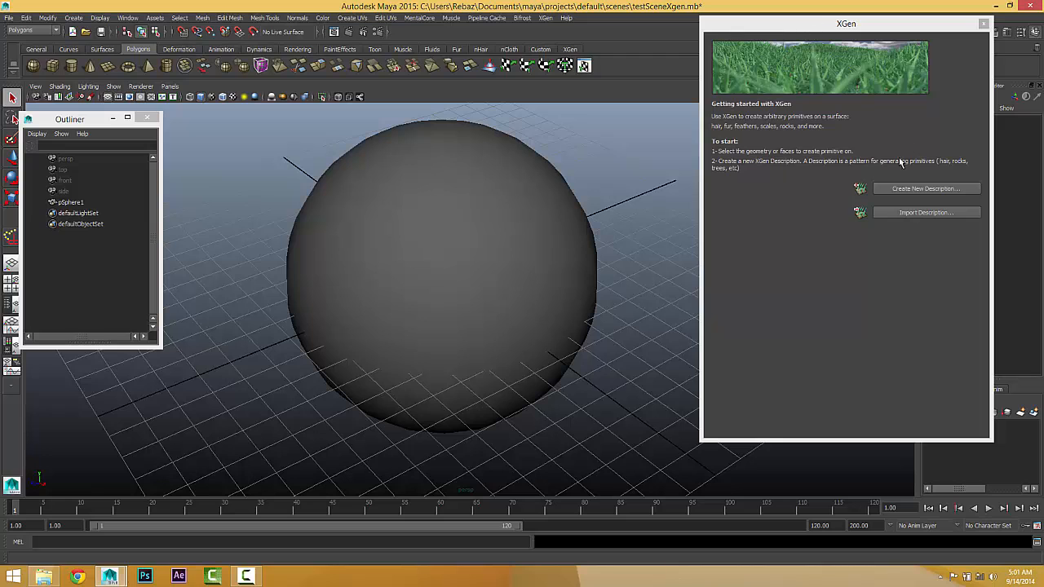
pyautogui.click(412, 182)
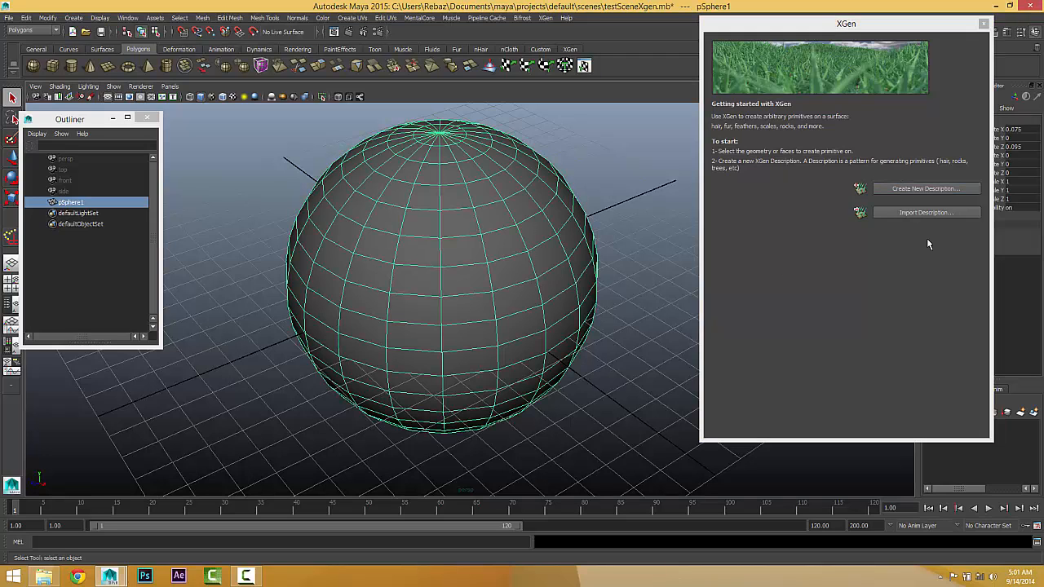
# Step: Review the primitive, generation and control options for a new XGen description on the sphere, and cancel its creation
pyautogui.click(925, 189)
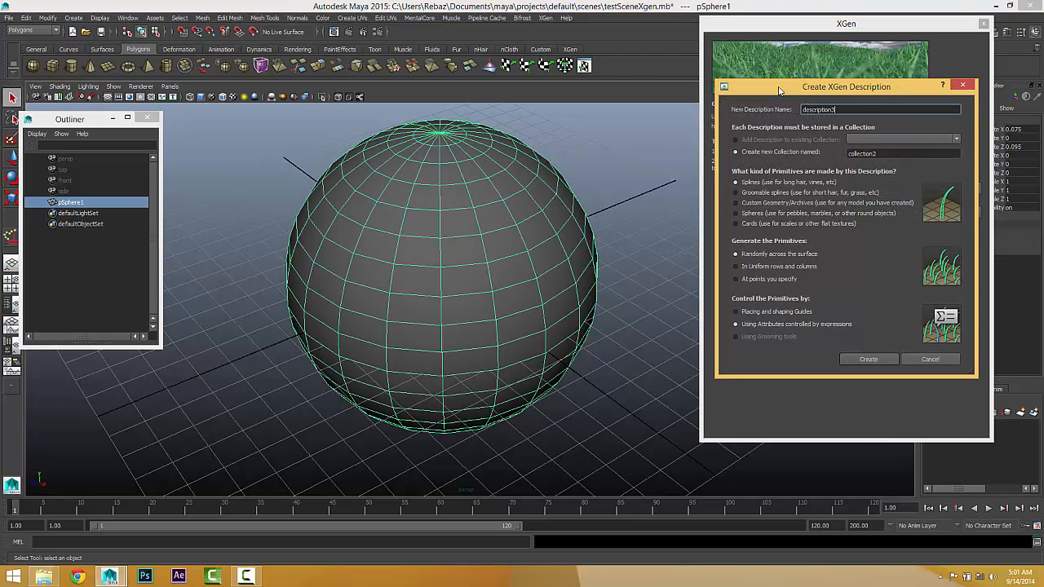
pyautogui.moveTo(779, 90); pyautogui.dragTo(757, 81)
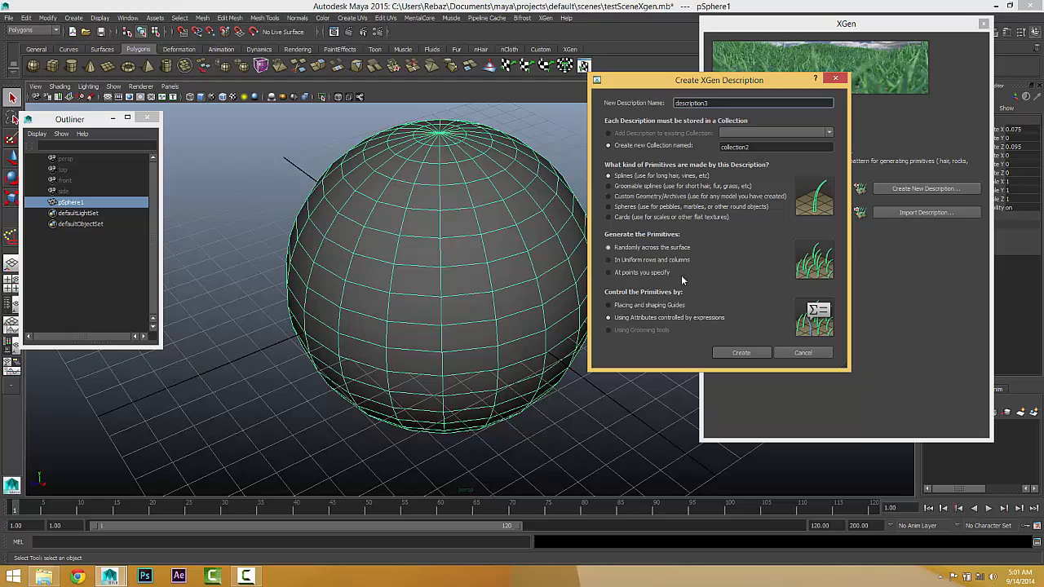
pyautogui.click(809, 355)
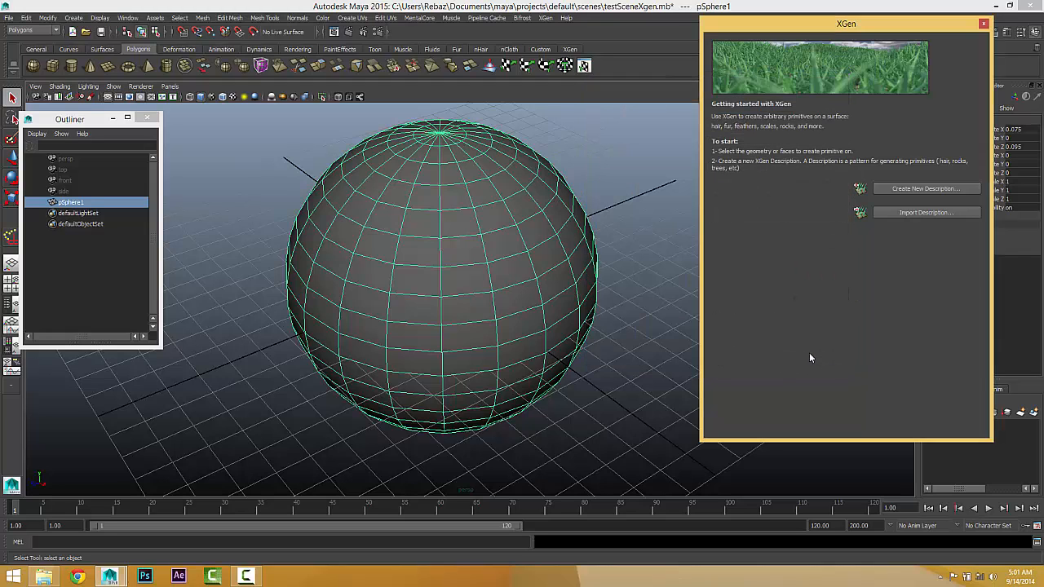